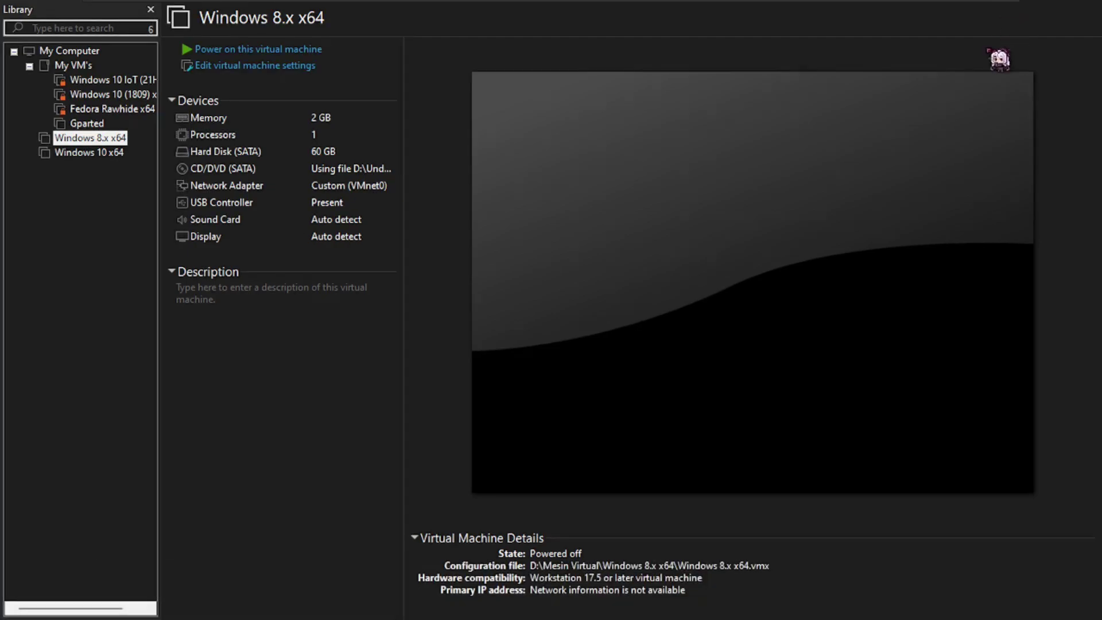
Begin adding a new SATA hard disk as a brand new virtual disk to the VM
click(353, 66)
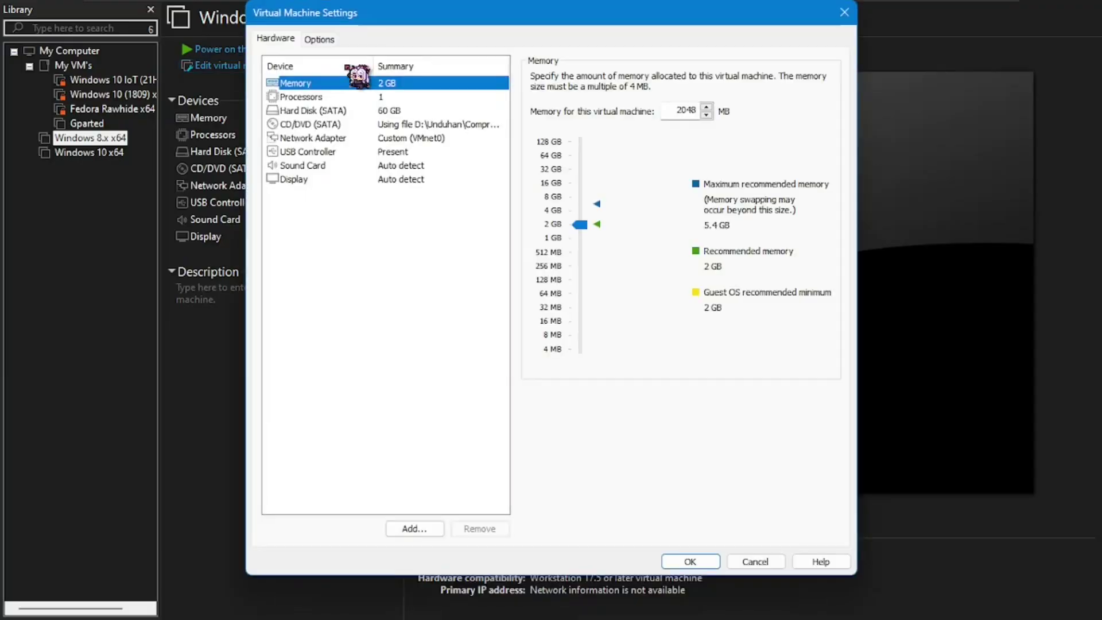
click(413, 529)
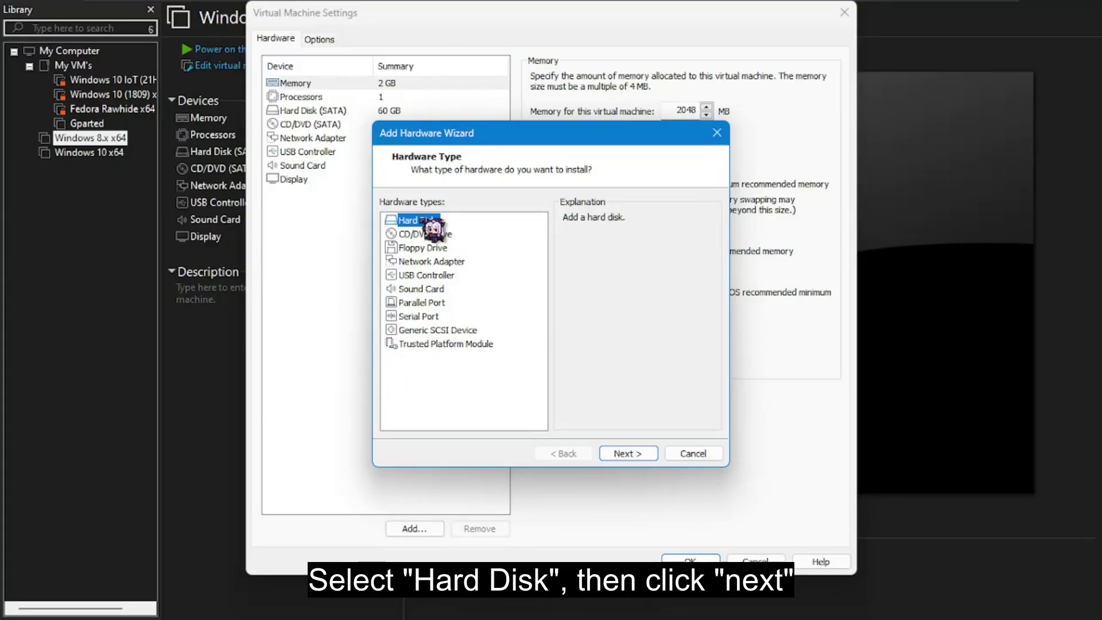
click(629, 453)
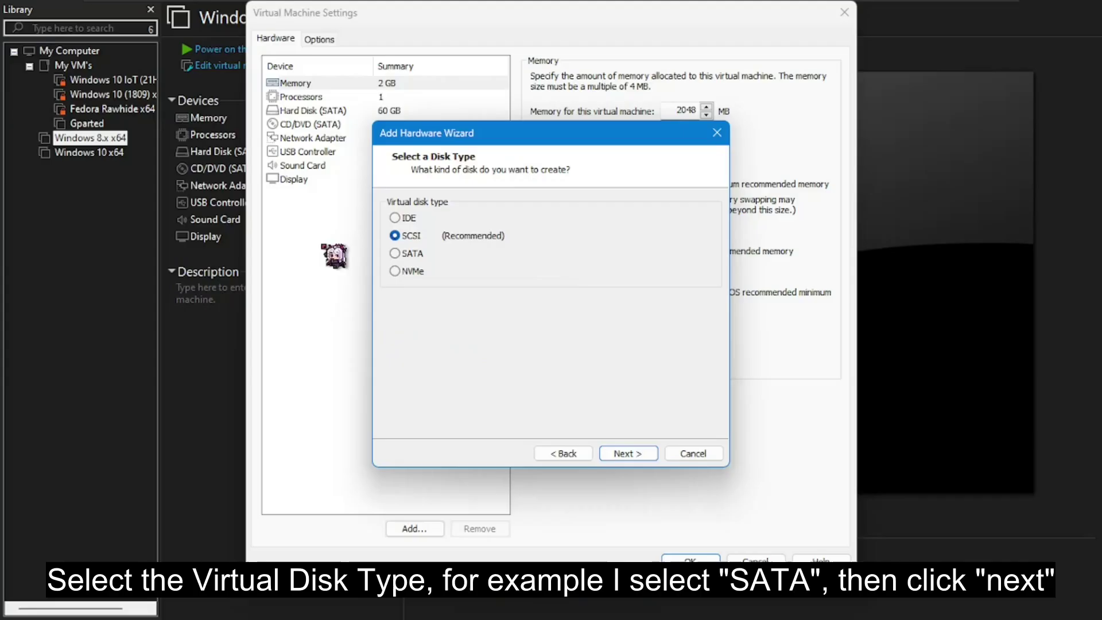
click(395, 253)
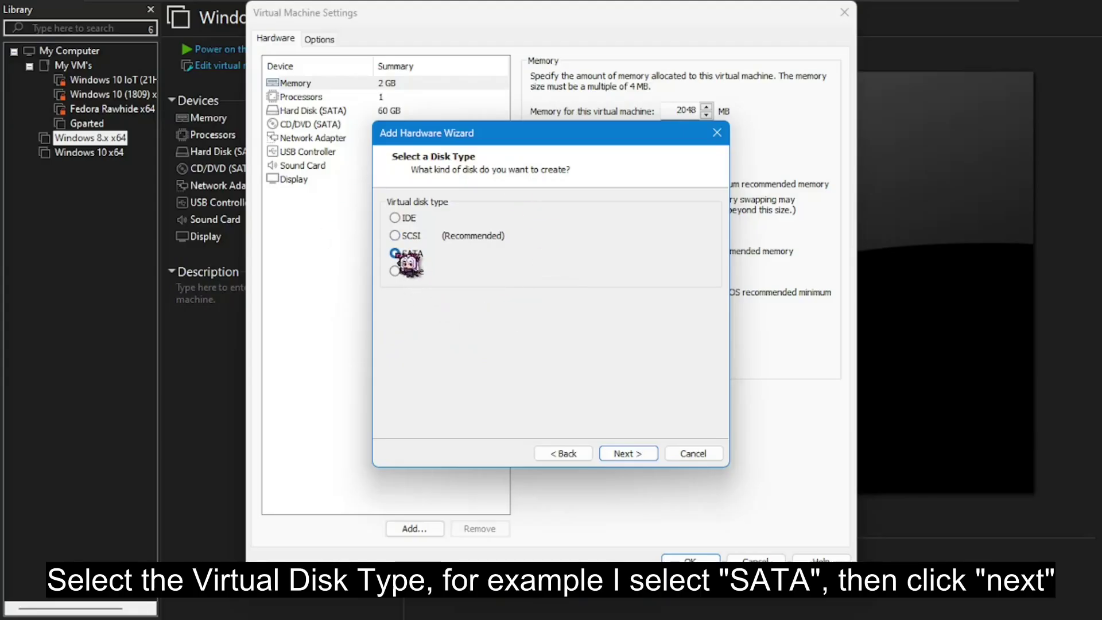
click(627, 453)
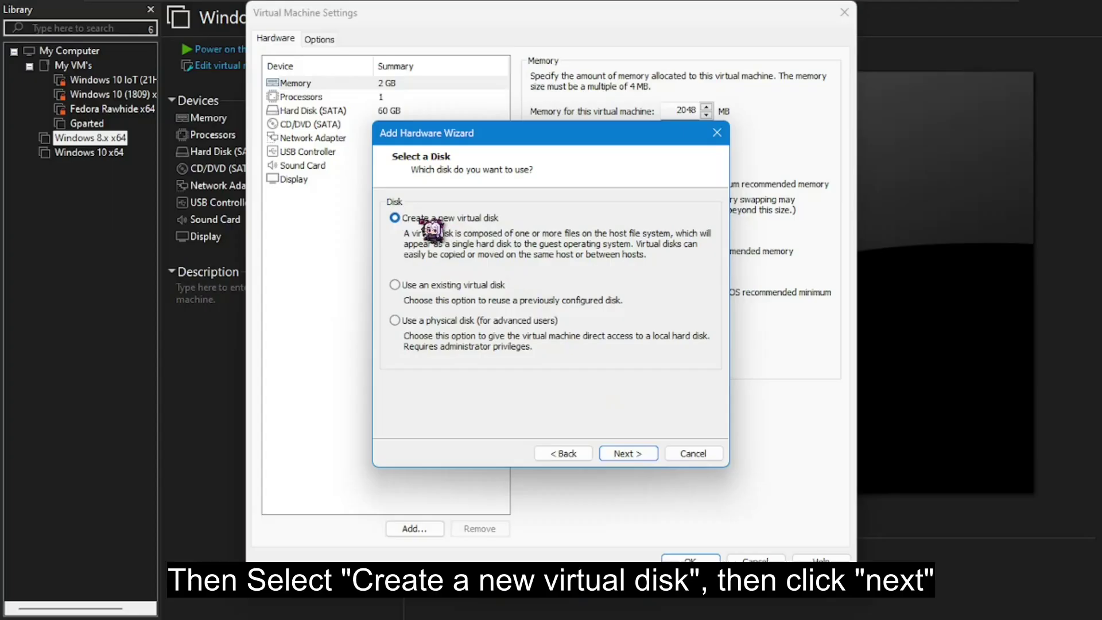
click(632, 452)
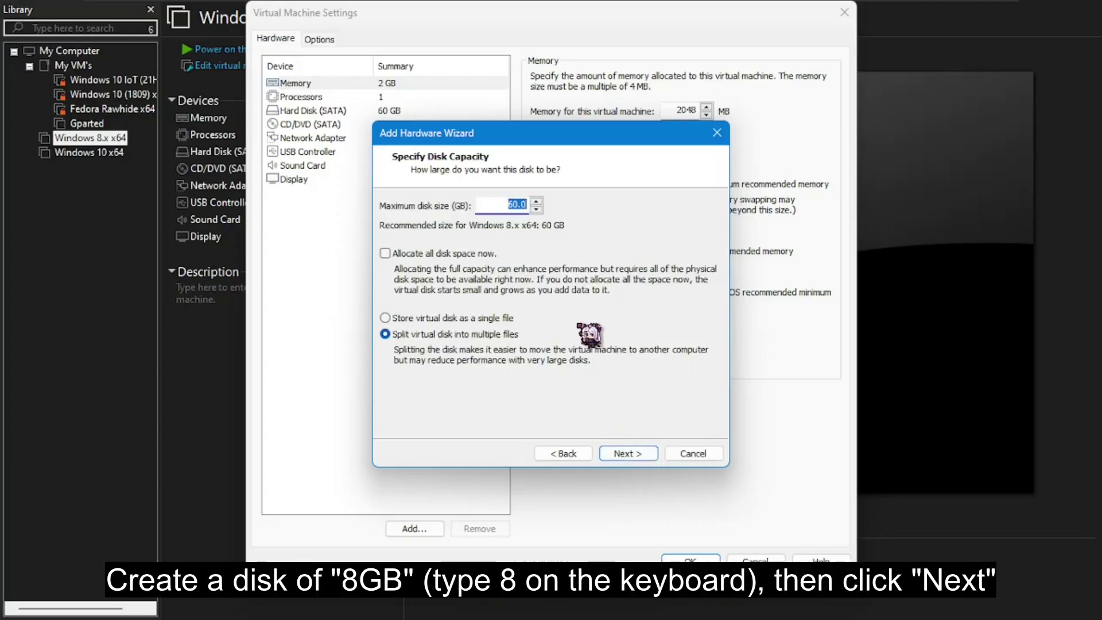
Give the new disk 8 GB capacity, stored as a single file named Test.vmdk, and save
text(8)
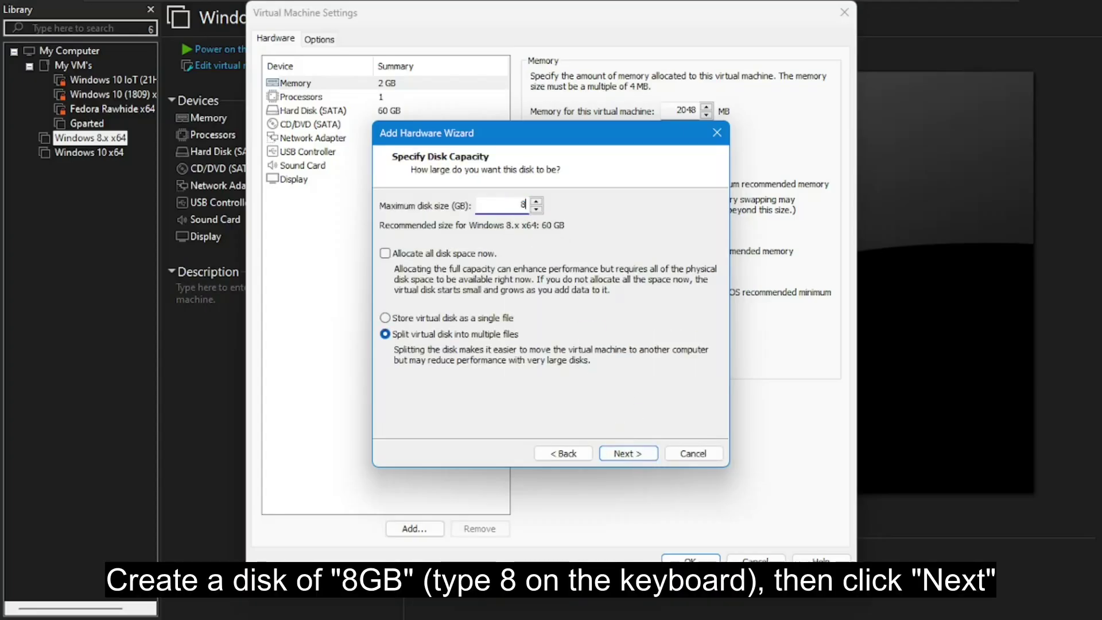
click(385, 319)
click(629, 454)
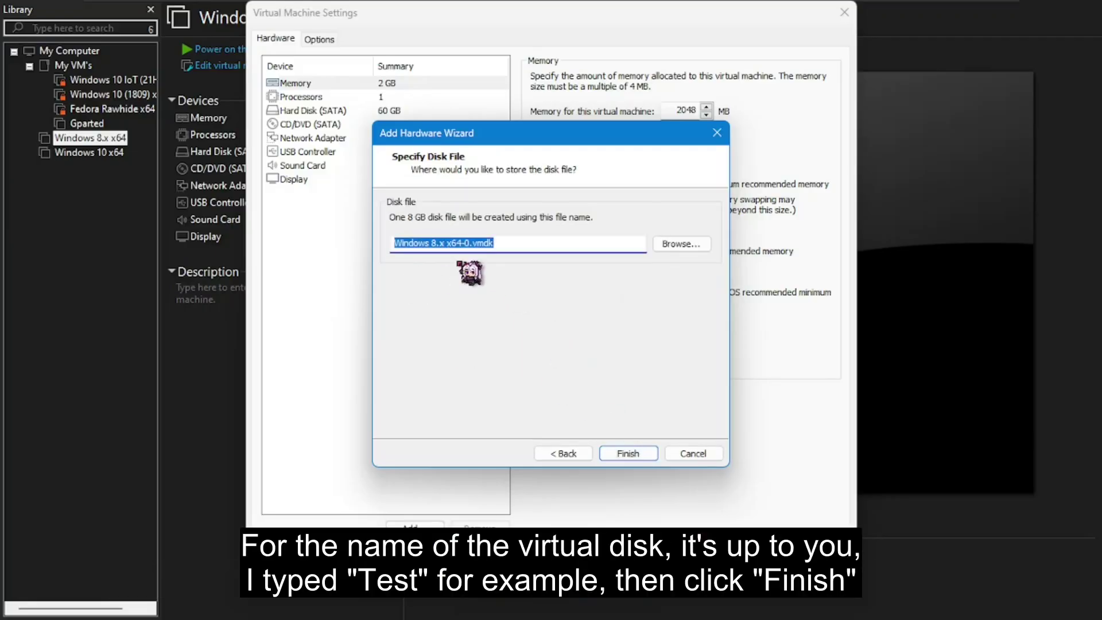
drag(470, 244, 392, 250)
text(Test)
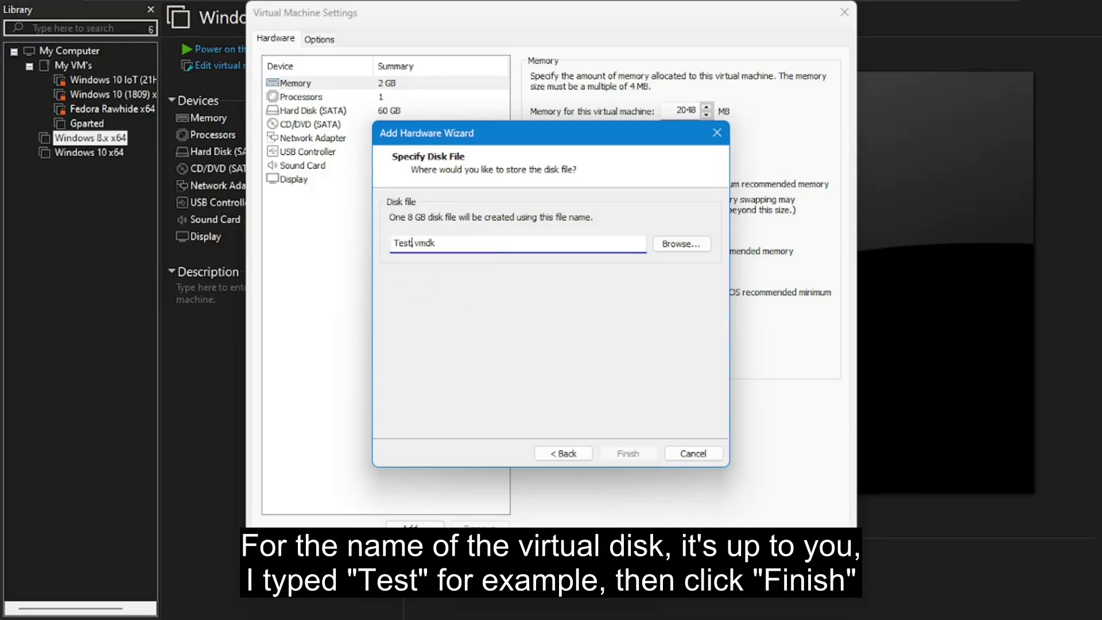
click(630, 454)
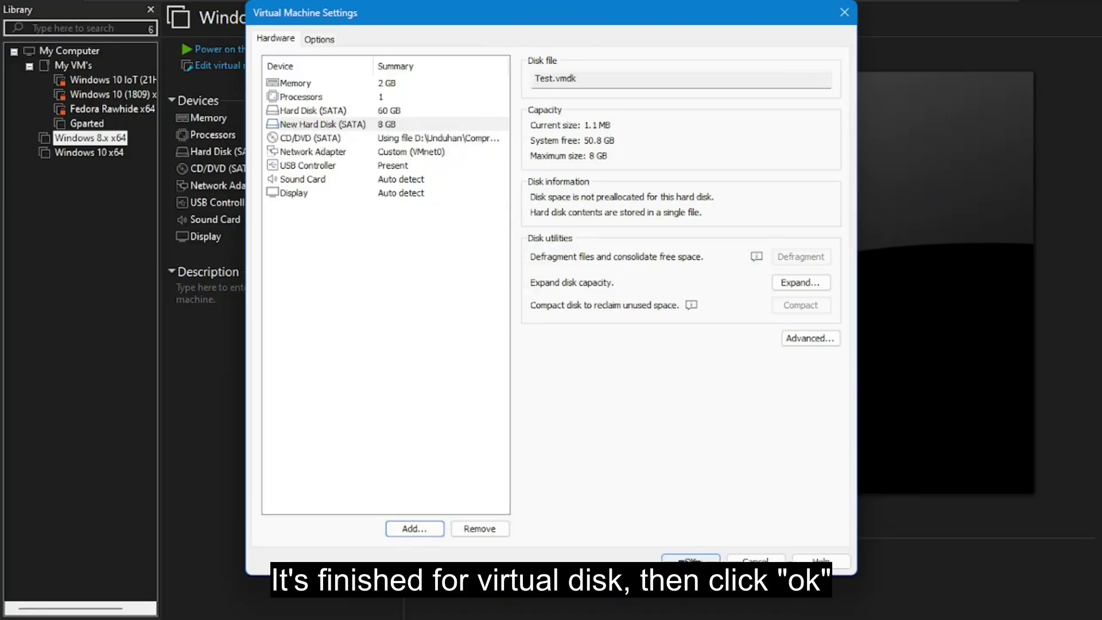
click(689, 560)
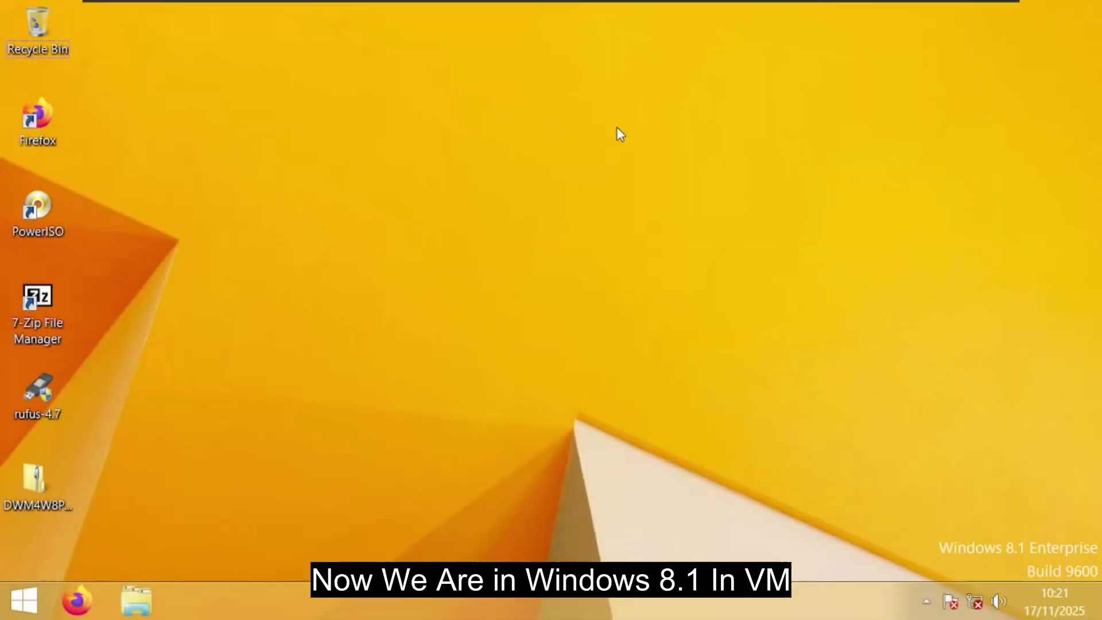
Show This PC in File Explorer and check the empty DVD Drive (D:)
click(144, 612)
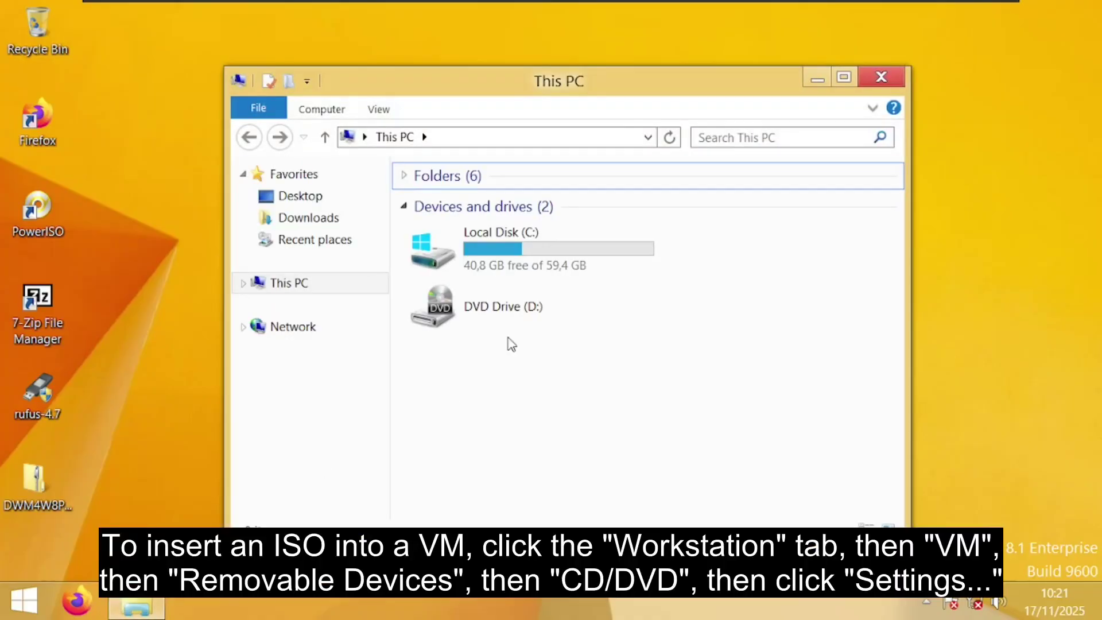
click(447, 331)
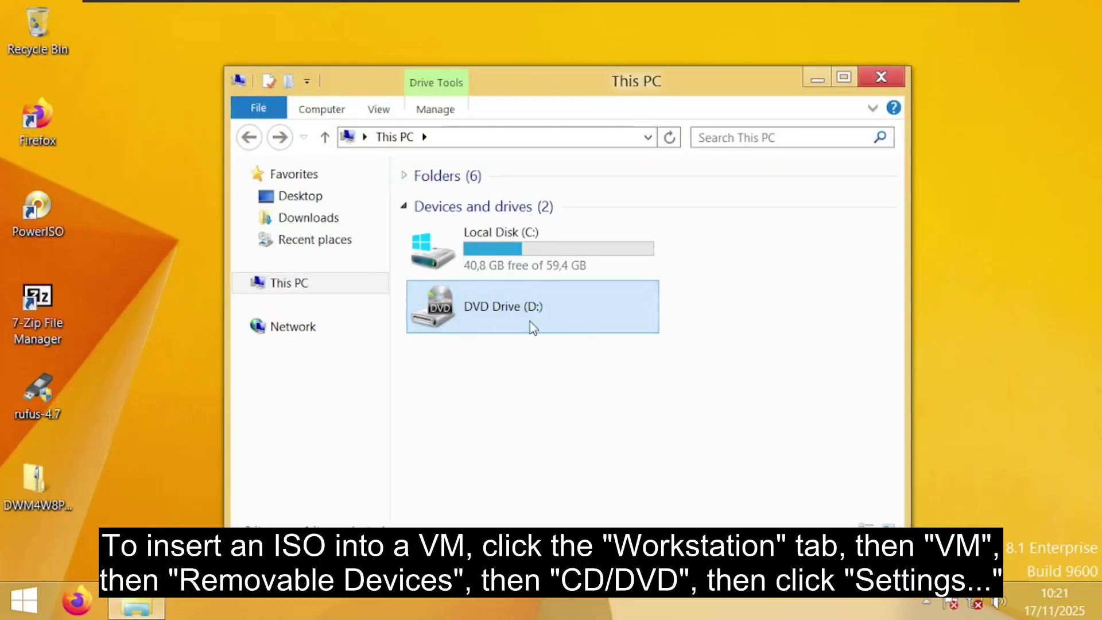
click(624, 394)
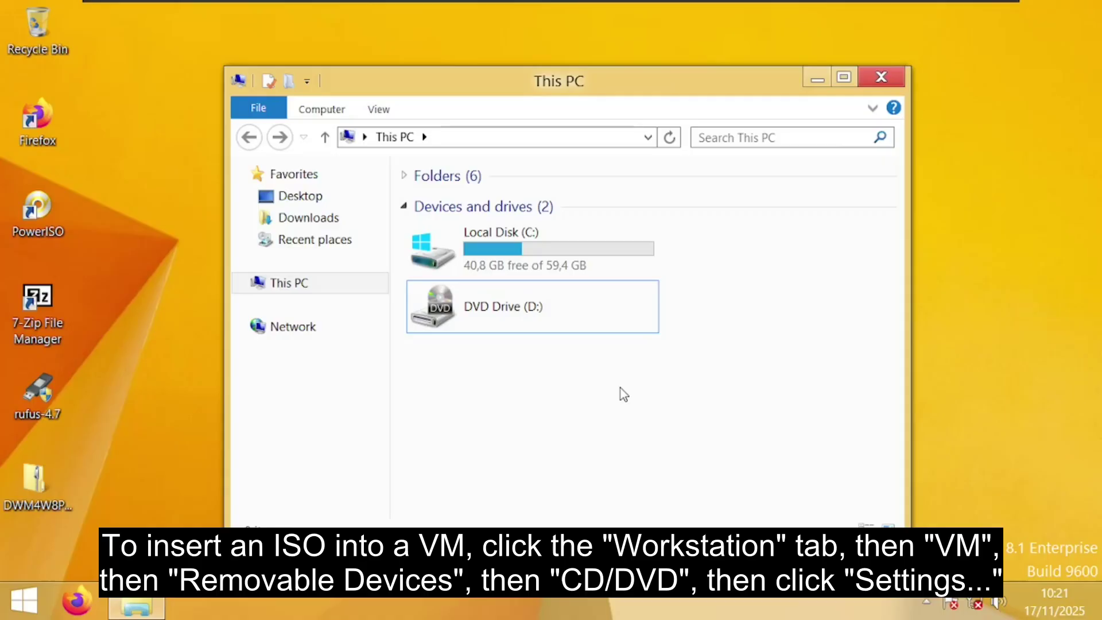
Bring up the settings for the VM's CD/DVD (SATA) removable device
click(166, 11)
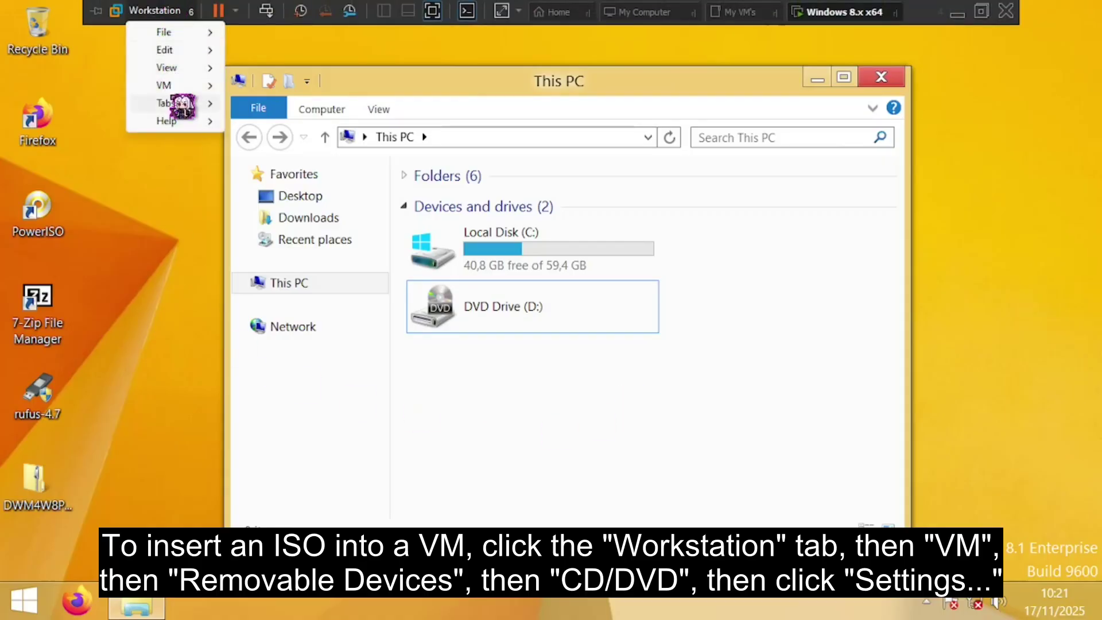
click(163, 85)
click(292, 102)
click(530, 102)
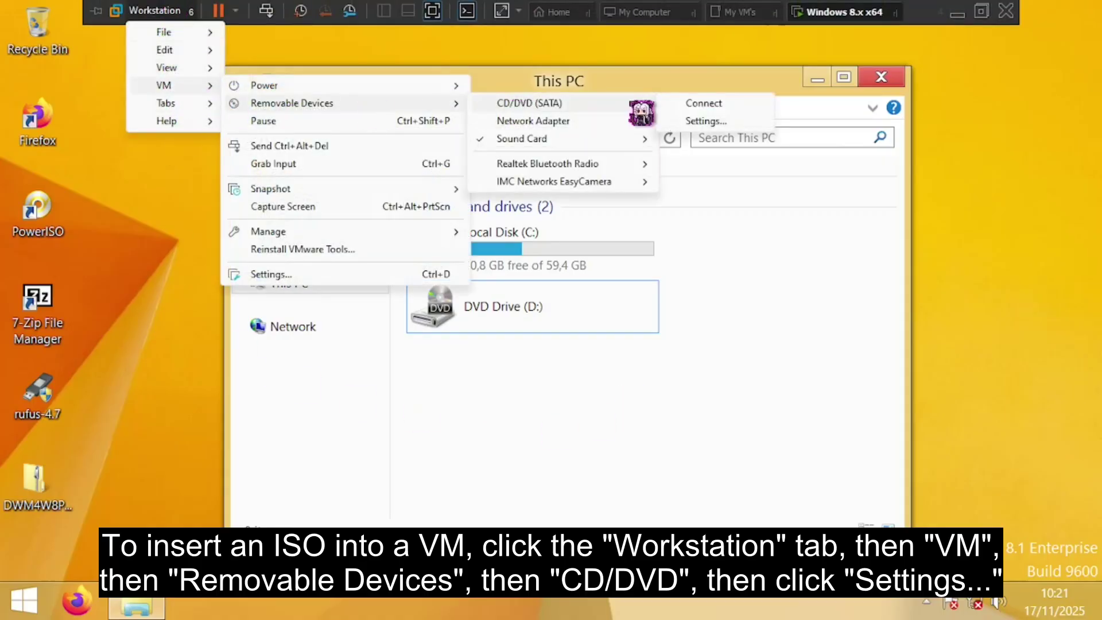
click(692, 121)
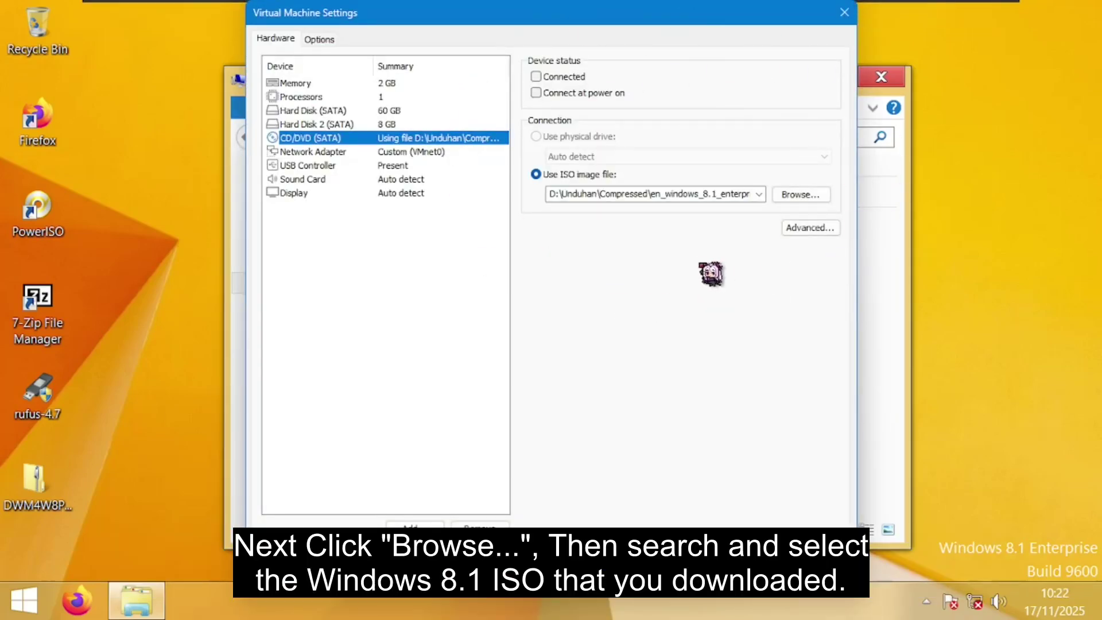
Load the Windows 8.1 Enterprise ISO, set the drive Connected, and select the mounted DVD Drive (D:)
click(797, 195)
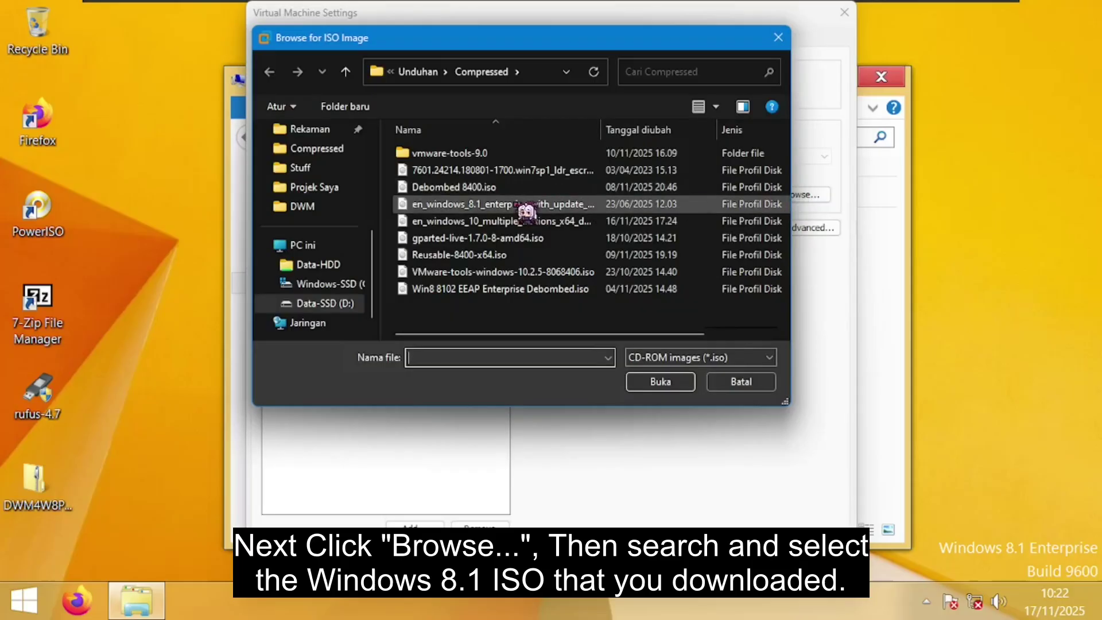
click(523, 205)
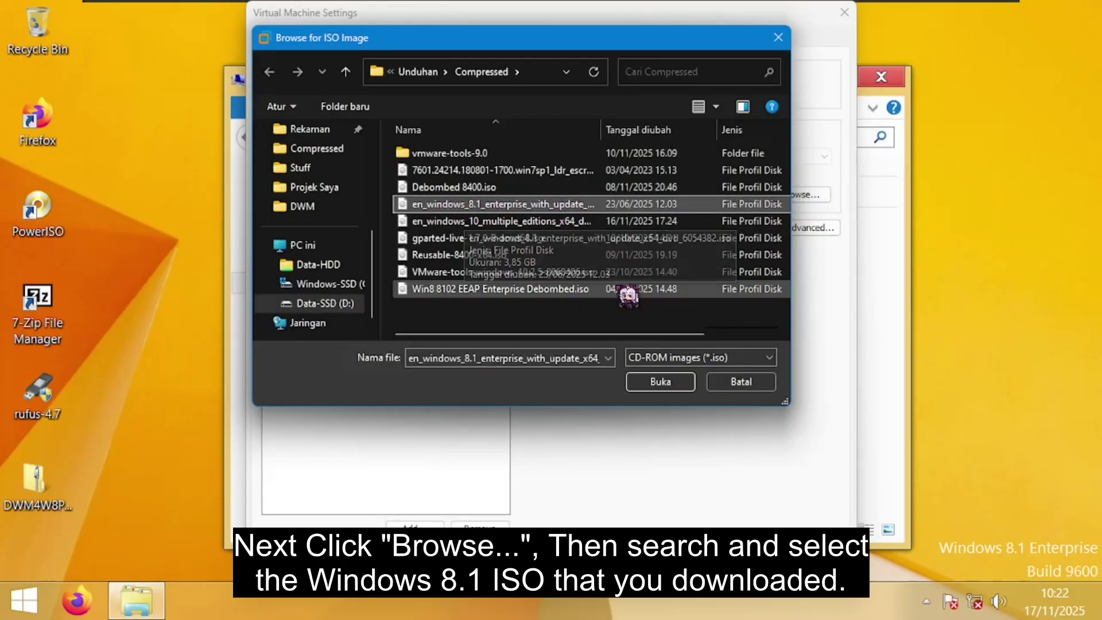
click(656, 382)
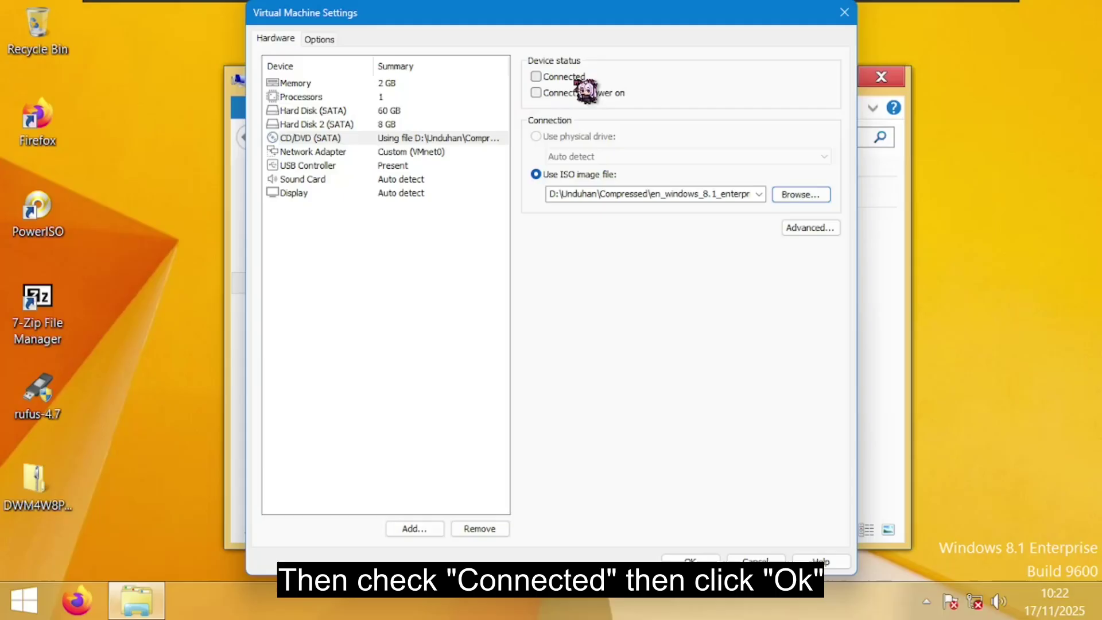
click(538, 78)
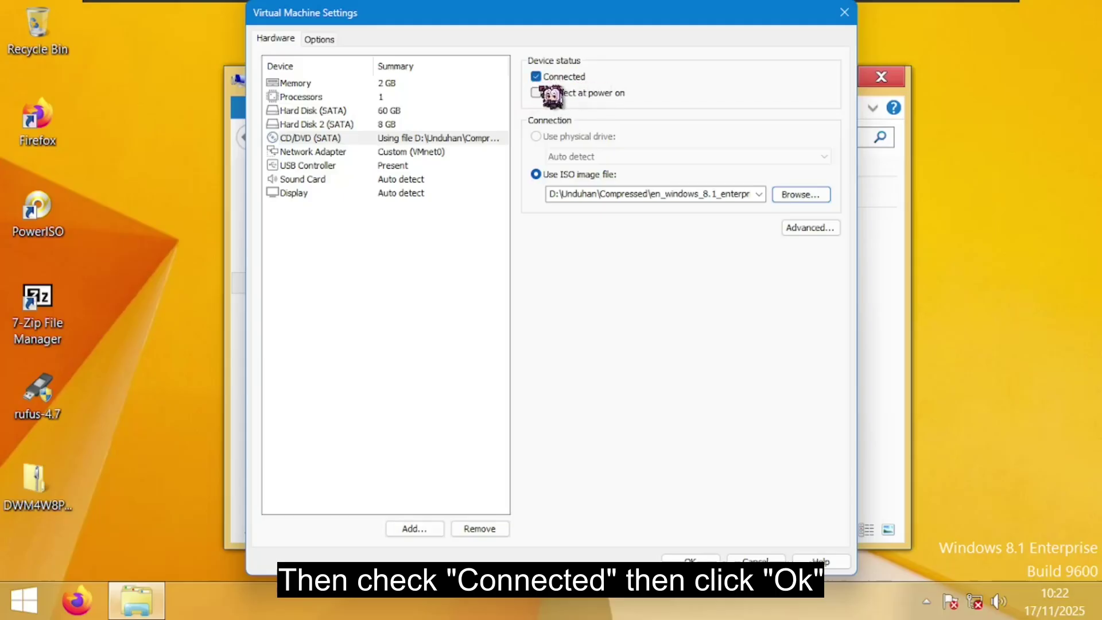
click(693, 562)
click(524, 325)
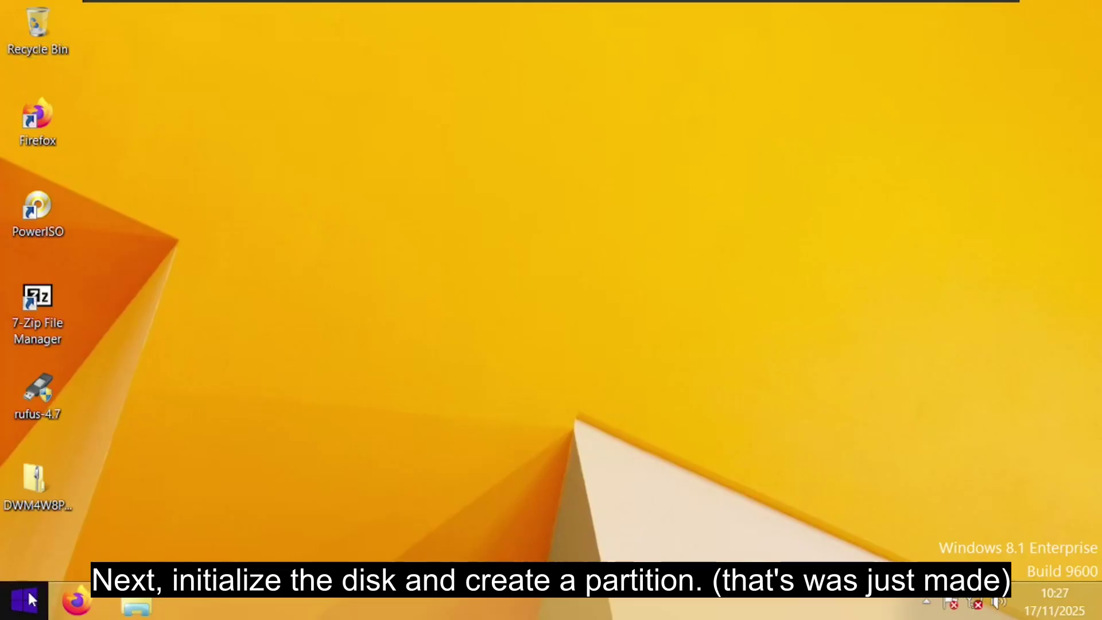
Launch Disk Management and initialize Disk 1 with a GPT partition table
right_click(30, 599)
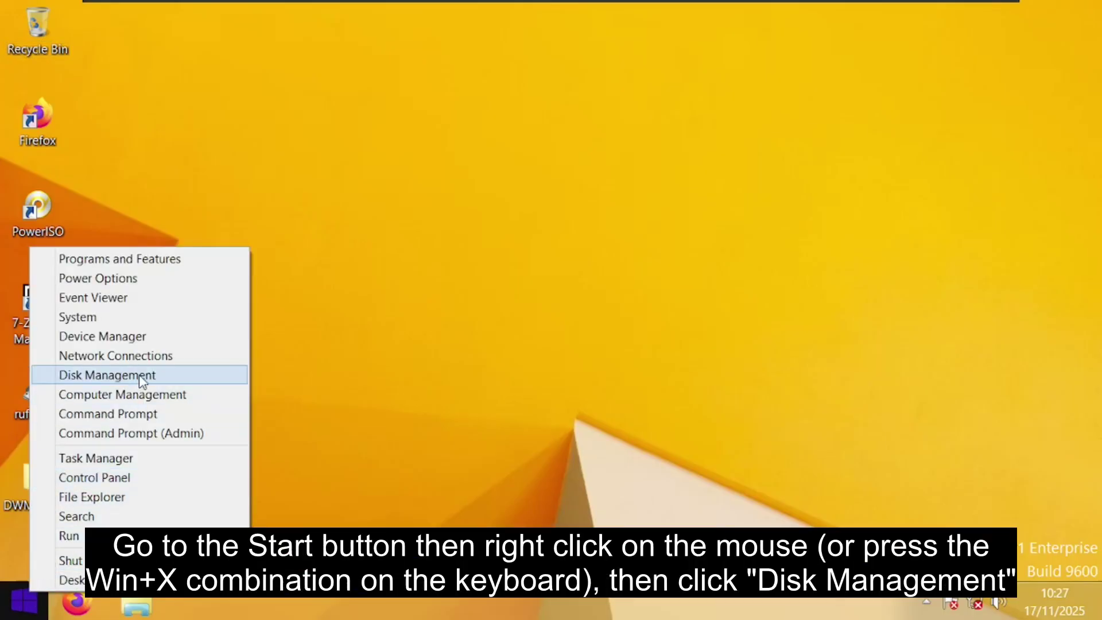
click(140, 376)
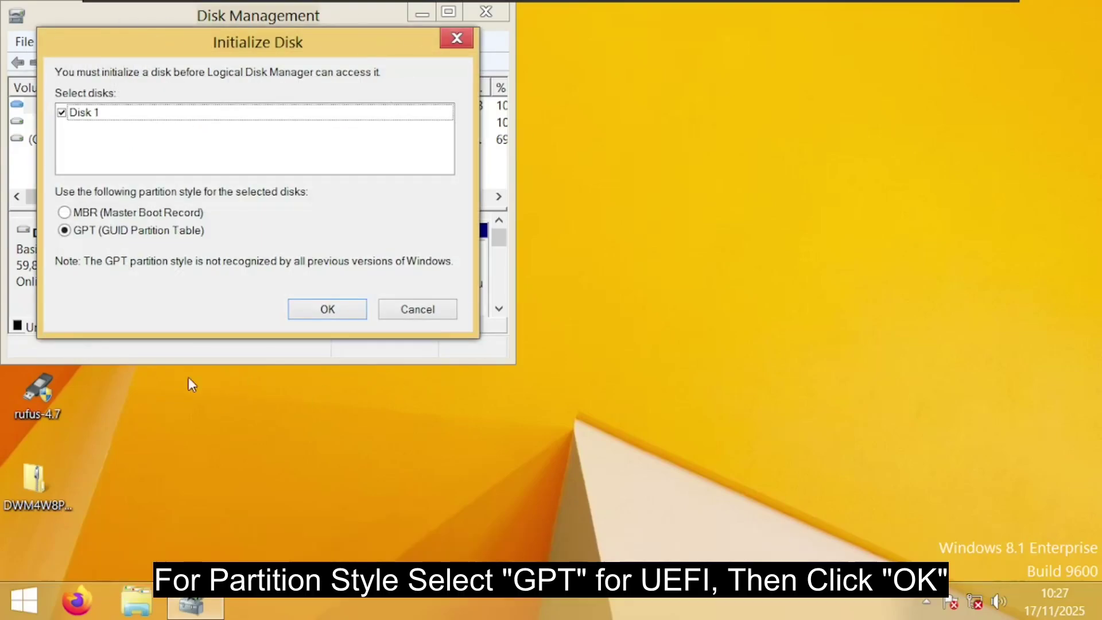
click(317, 311)
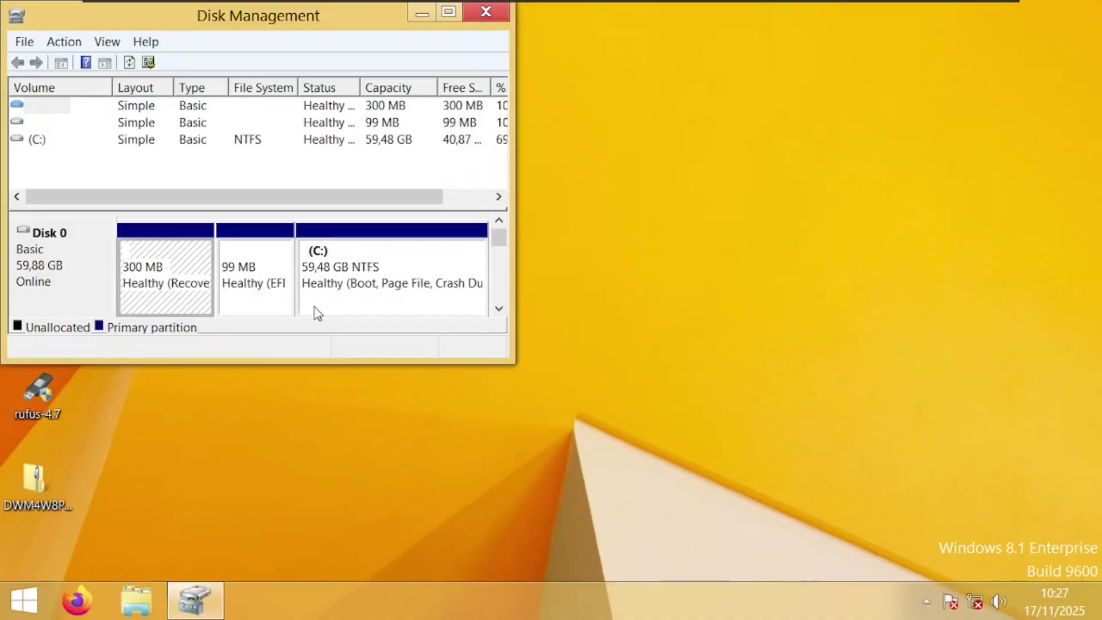
drag(497, 239, 497, 256)
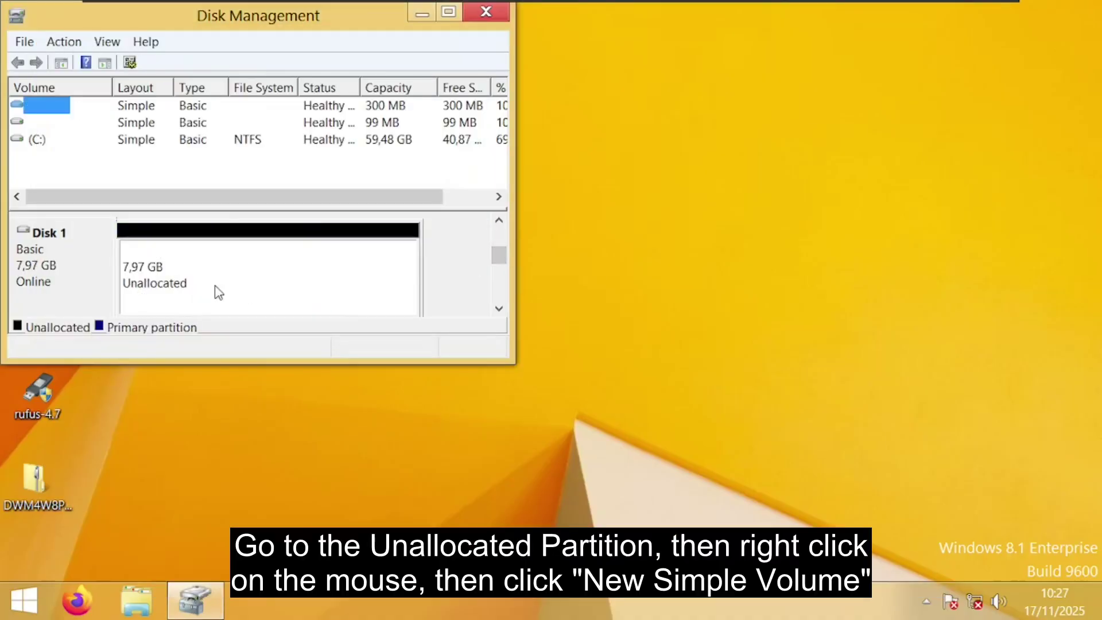
Start a New Simple Volume on Disk 1's 7,97 GB unallocated space
click(296, 285)
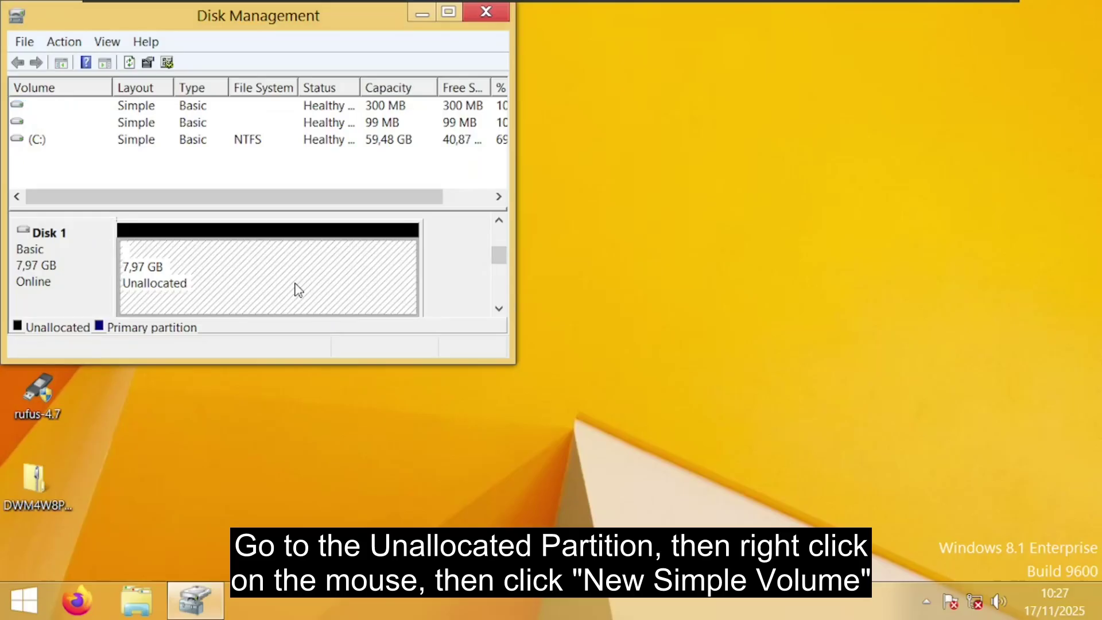
right_click(296, 285)
click(312, 296)
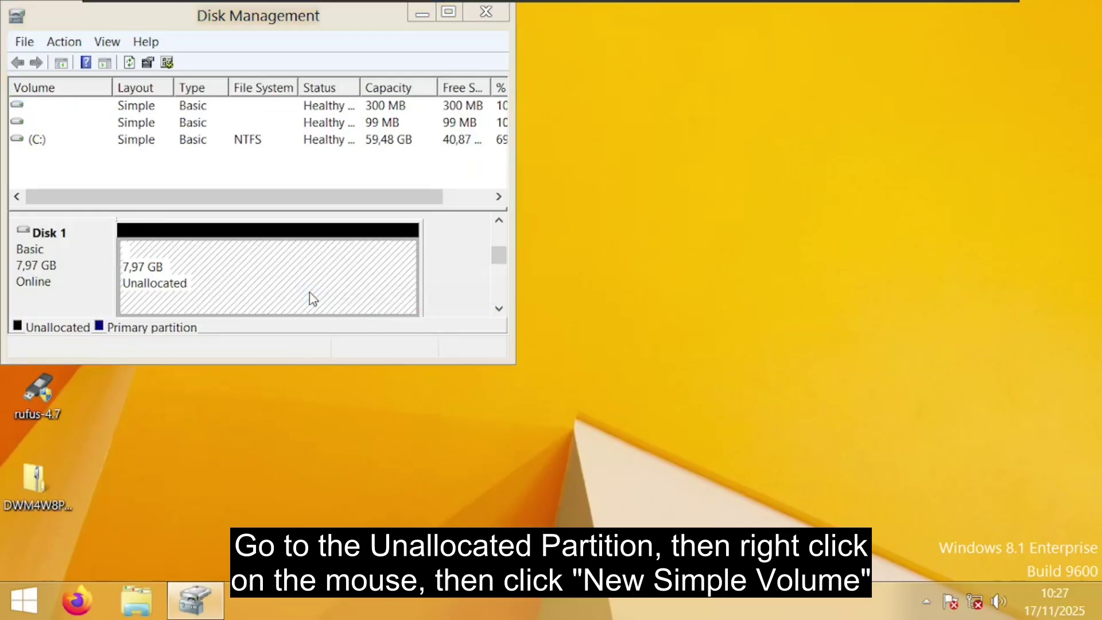
Create a full-size 8158 MB FAT32 volume labelled TEST-DRIVE
click(407, 462)
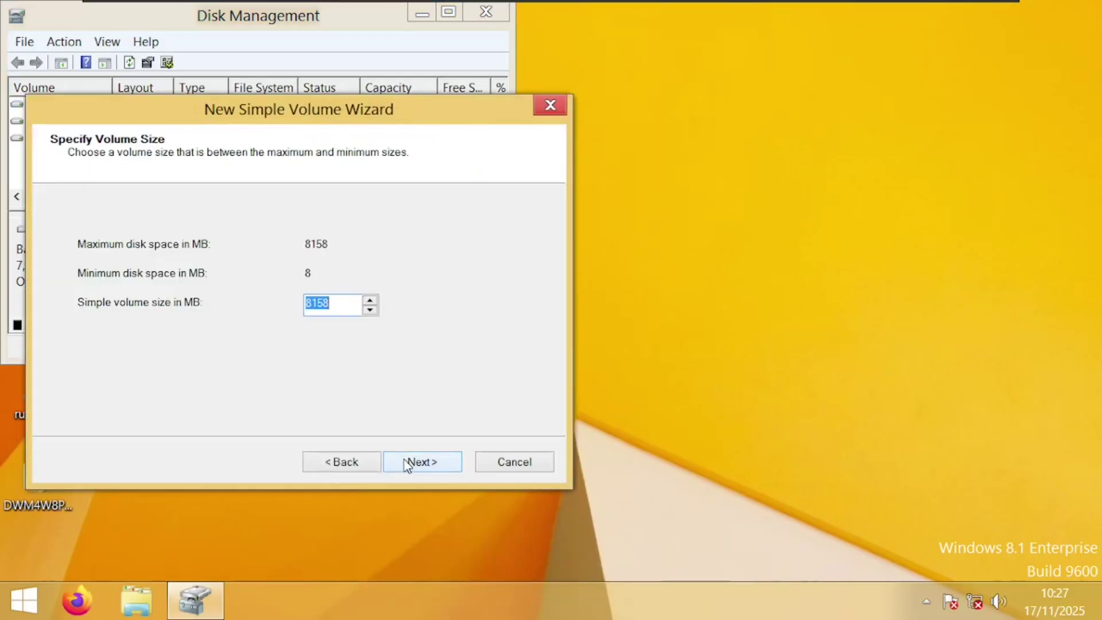
click(408, 463)
click(407, 462)
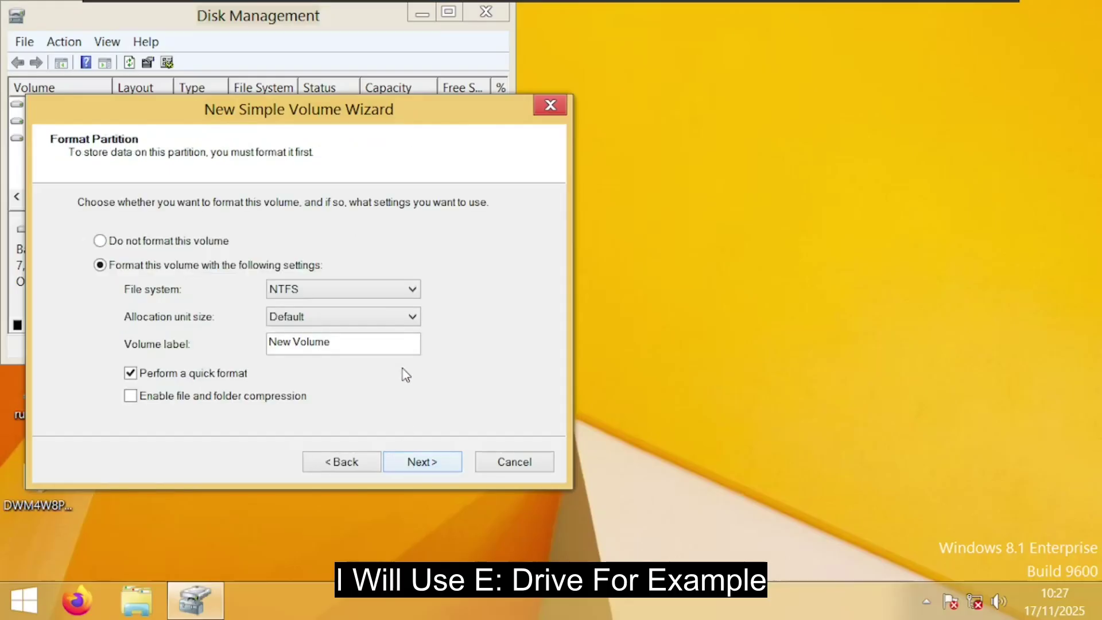
click(382, 294)
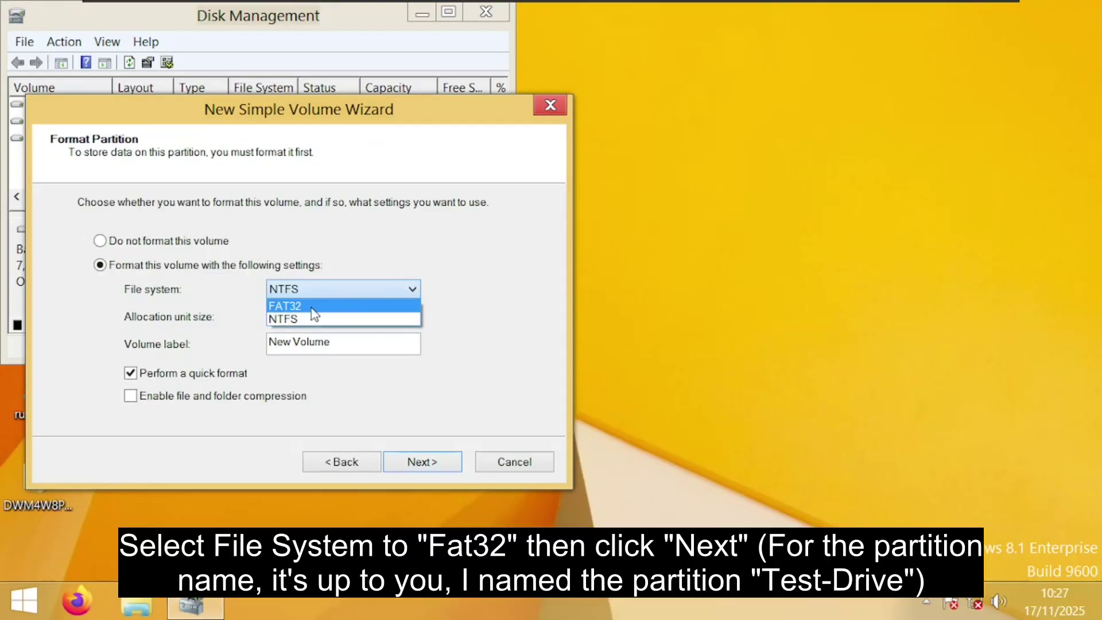
click(311, 307)
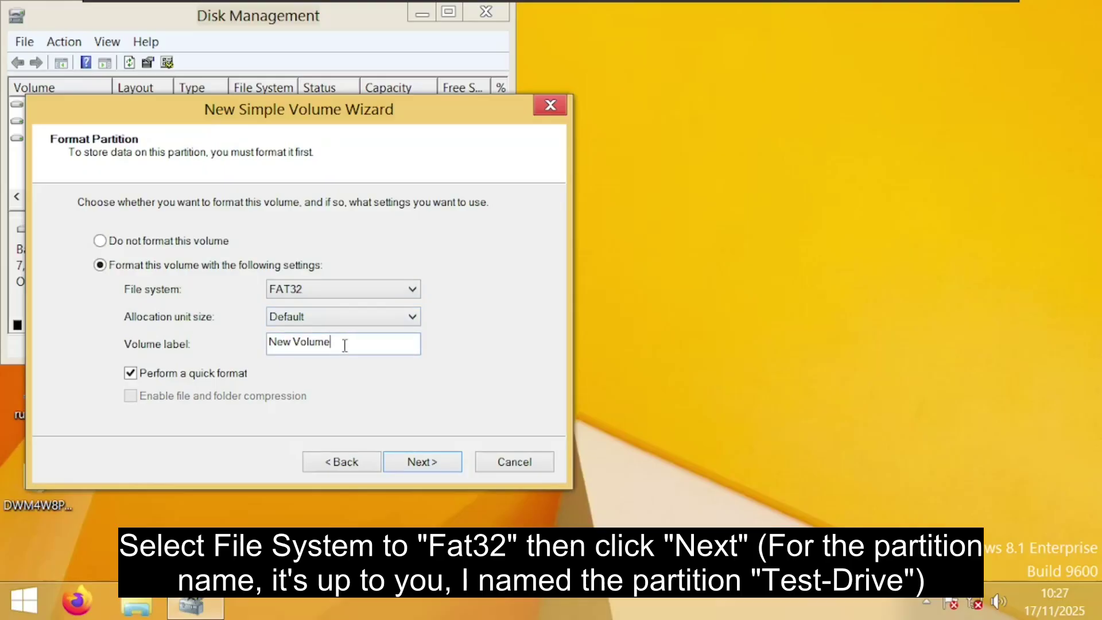
drag(345, 346, 256, 345)
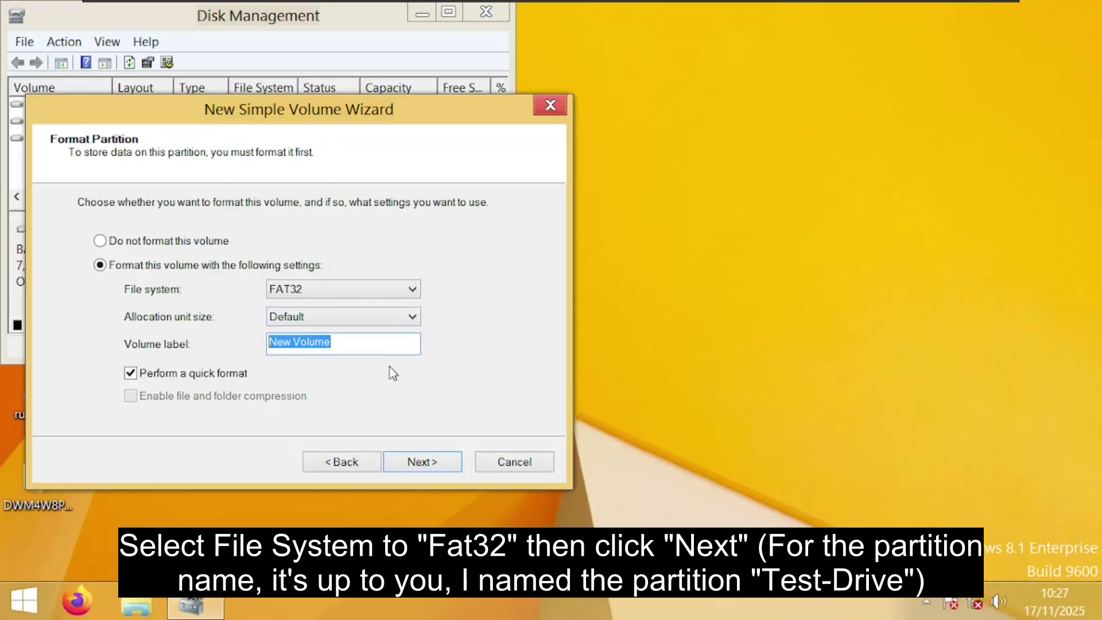
text(TEST-DRIVE)
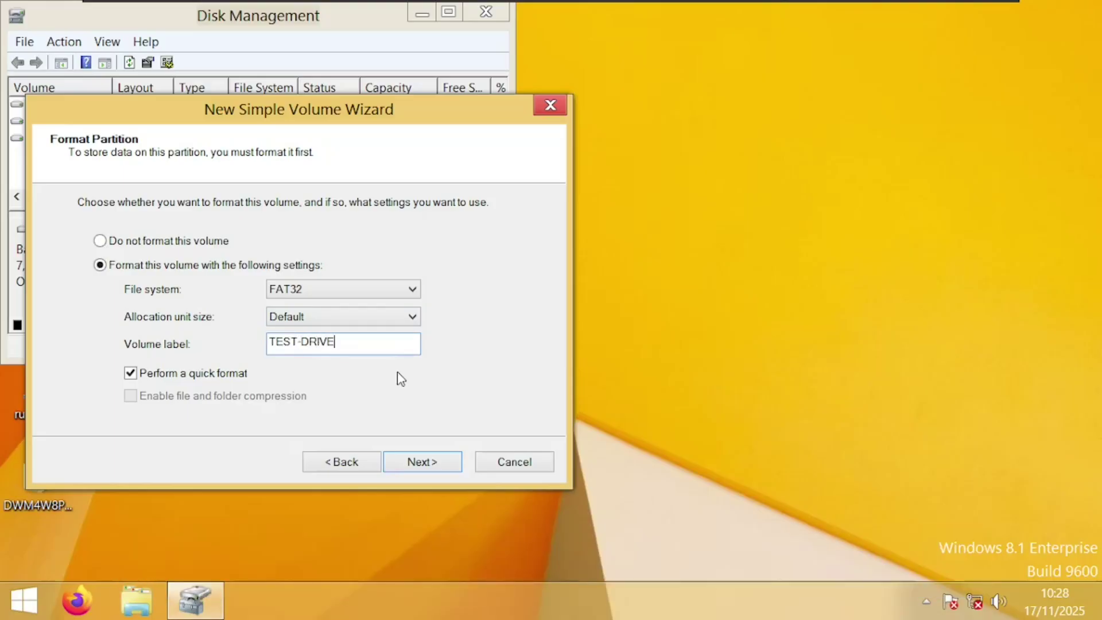
click(429, 465)
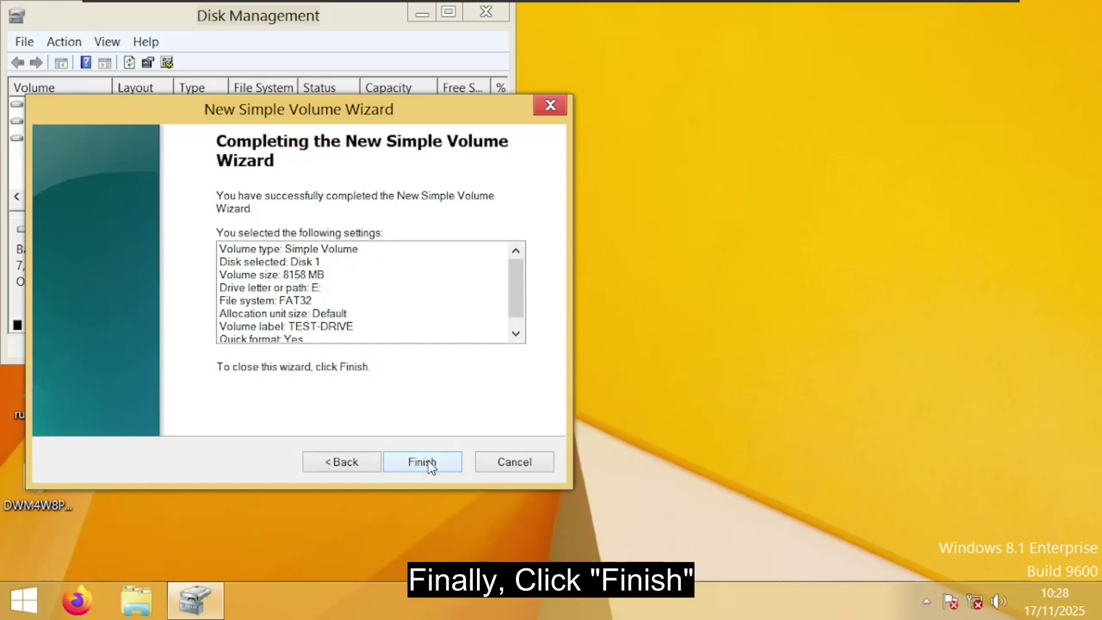
click(432, 464)
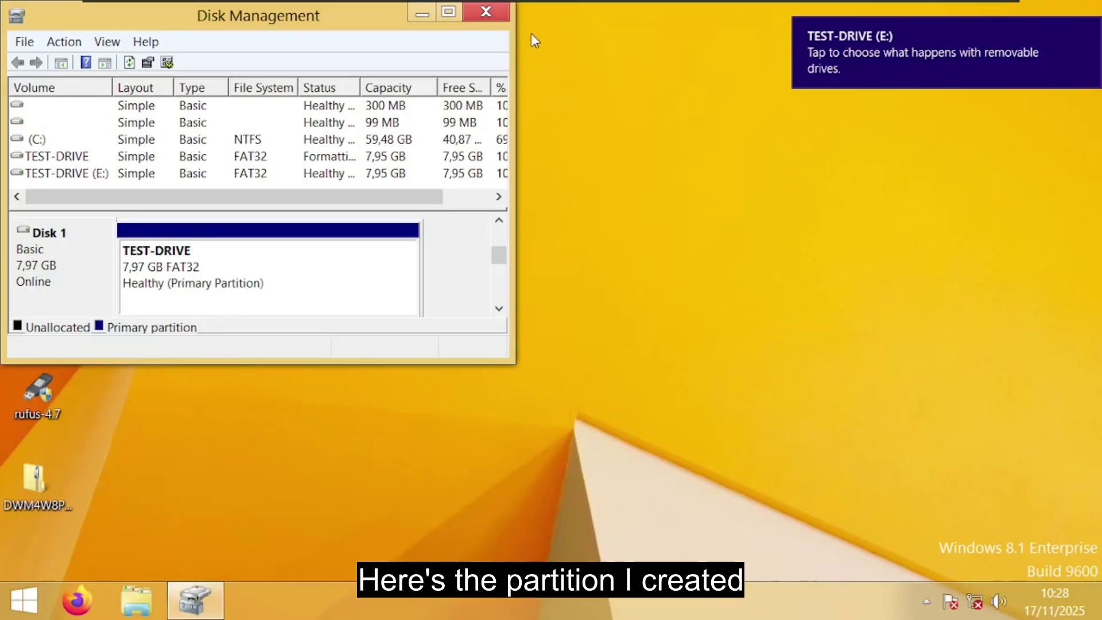
Close Disk Management and check DVD Drive (D:) and the empty TEST-DRIVE (E:) under This PC
click(487, 12)
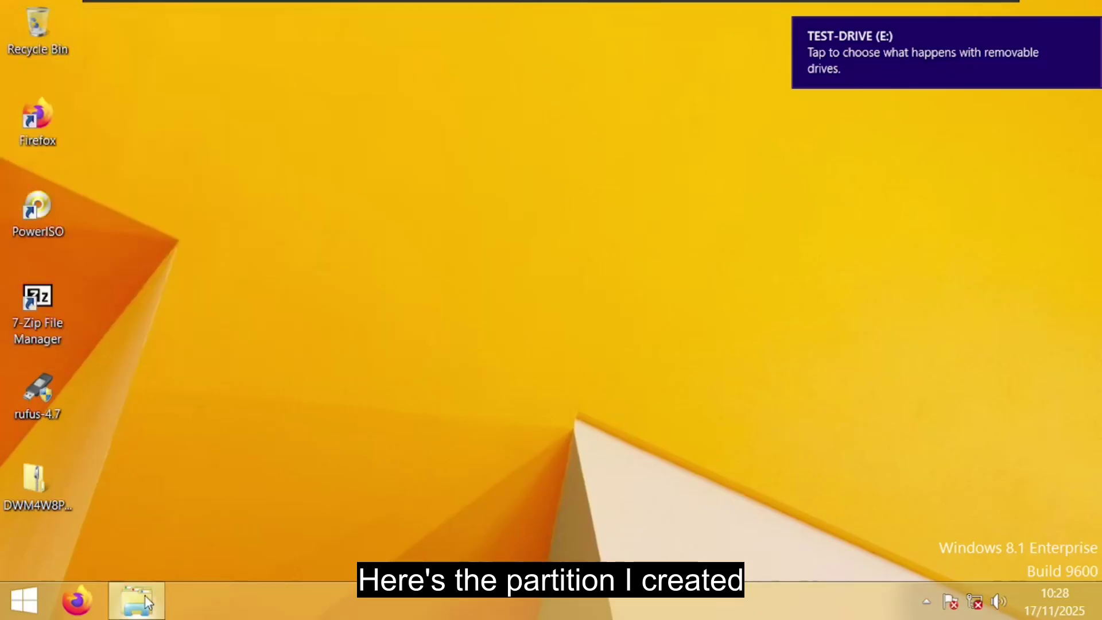
click(146, 603)
drag(899, 279, 890, 420)
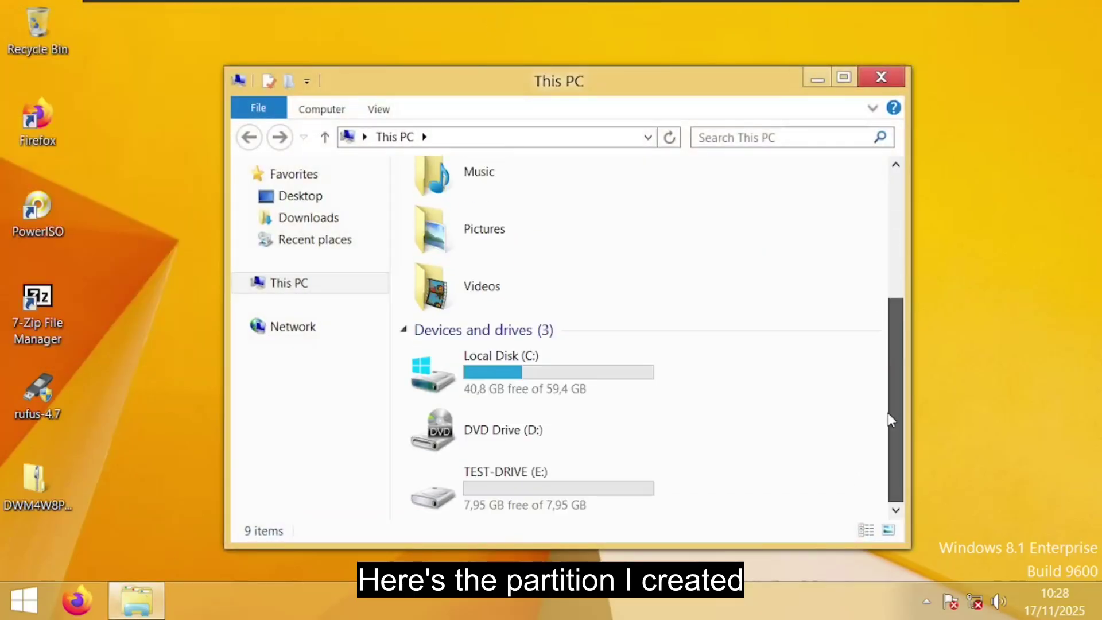
click(537, 493)
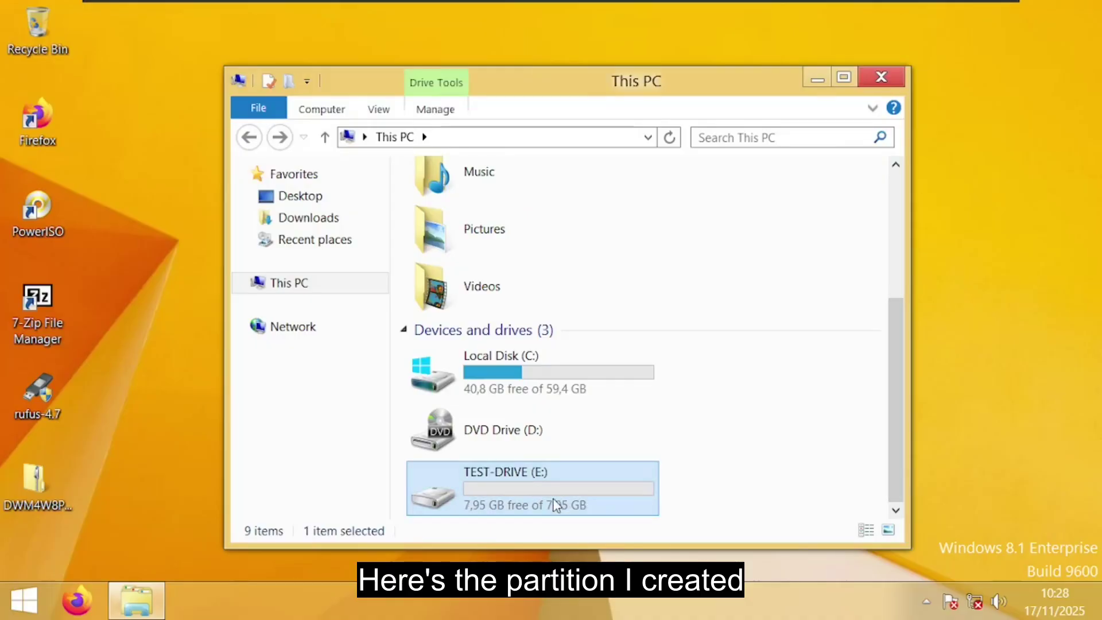
mouse_move(554, 500)
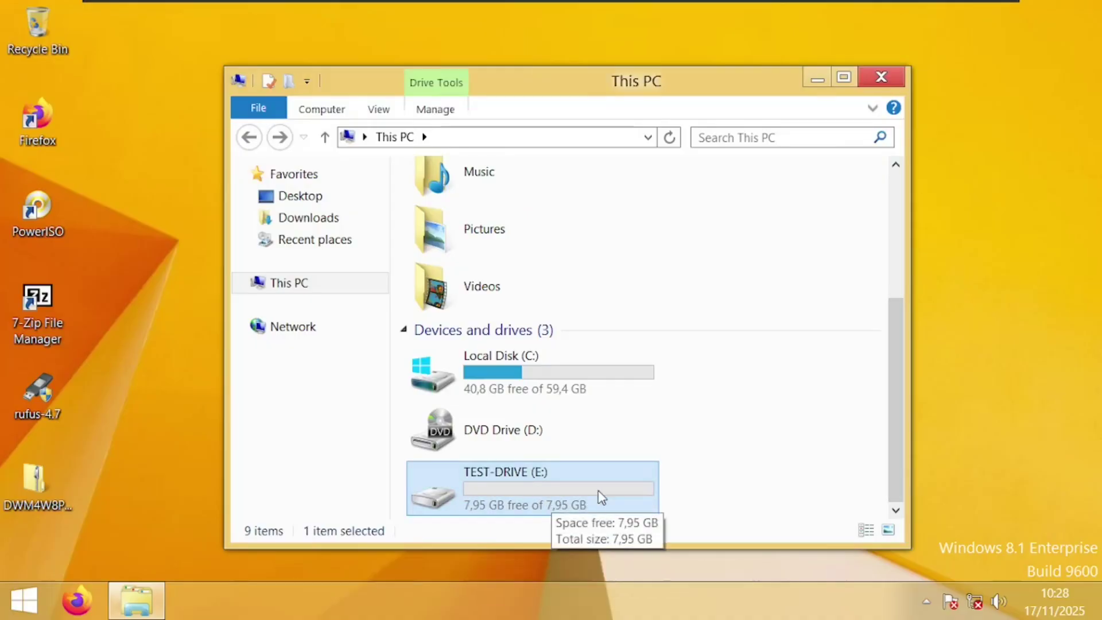
click(693, 497)
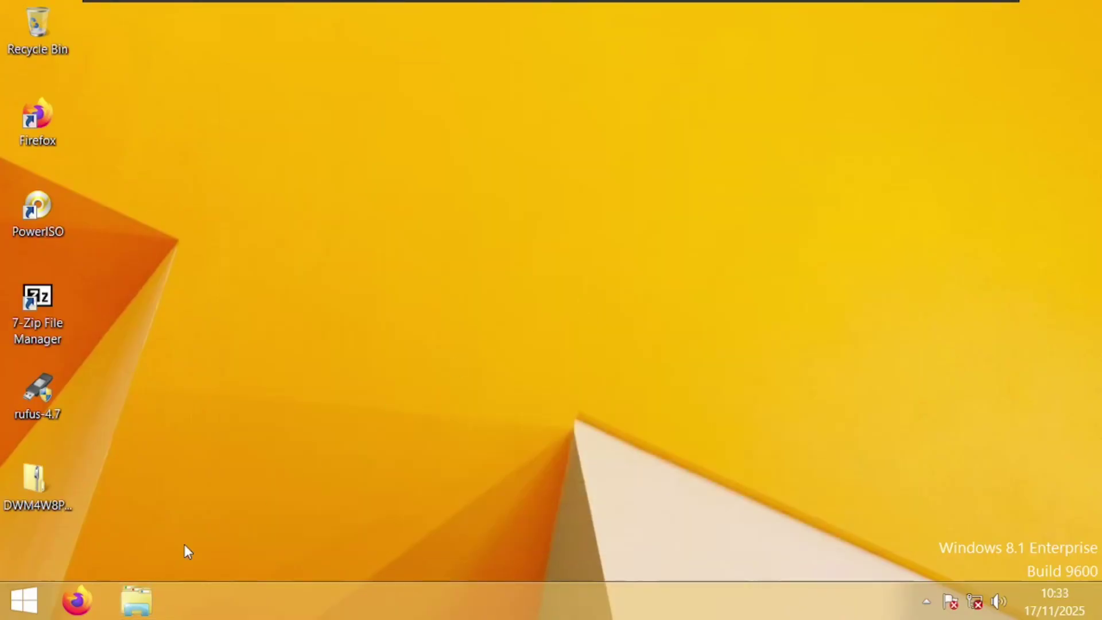
click(136, 597)
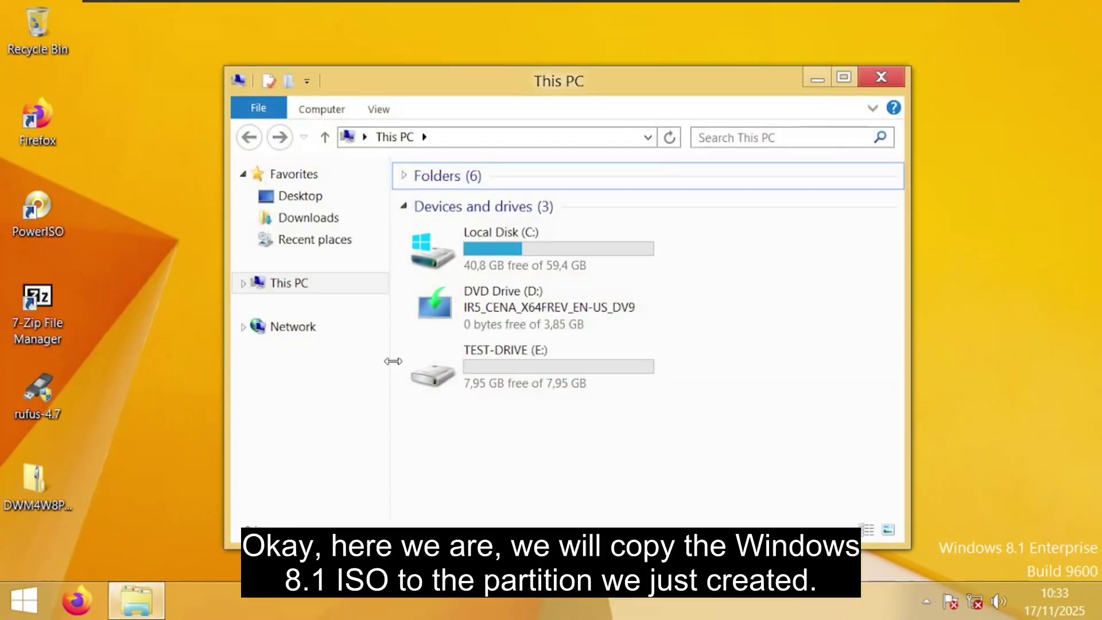
click(546, 329)
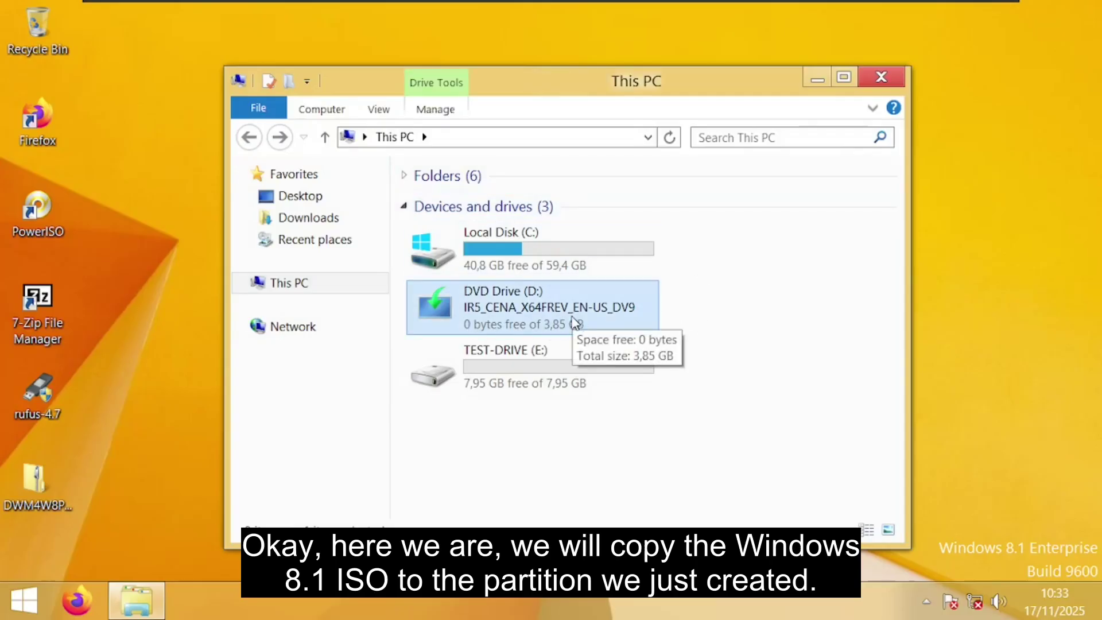
click(508, 382)
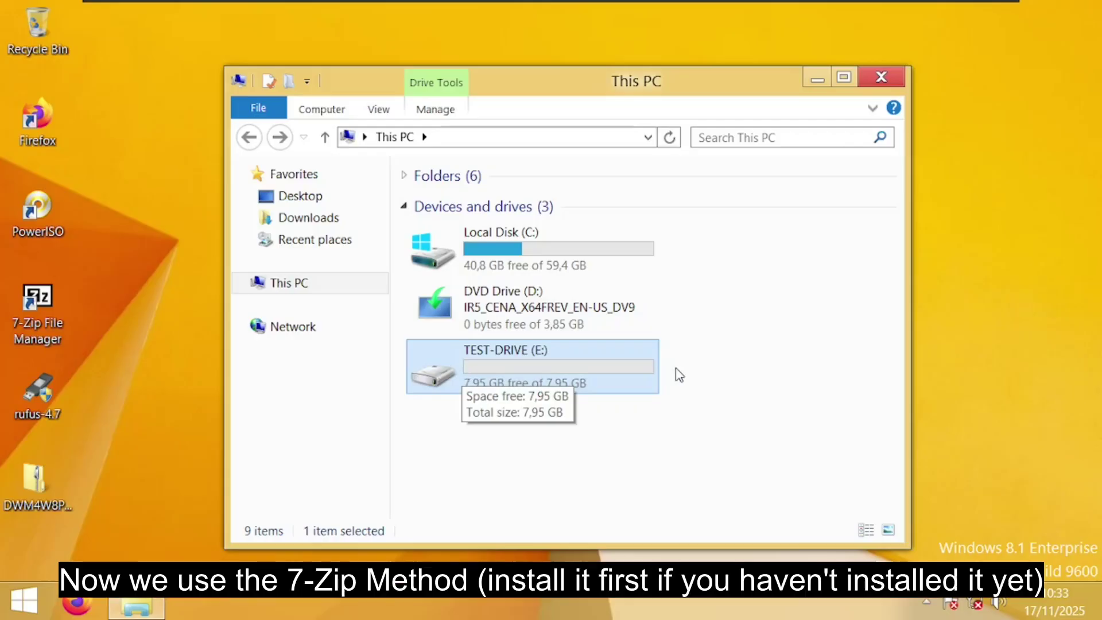
Close Explorer, run 7-Zip File Manager as administrator, and switch to the 2 Panels view
click(882, 77)
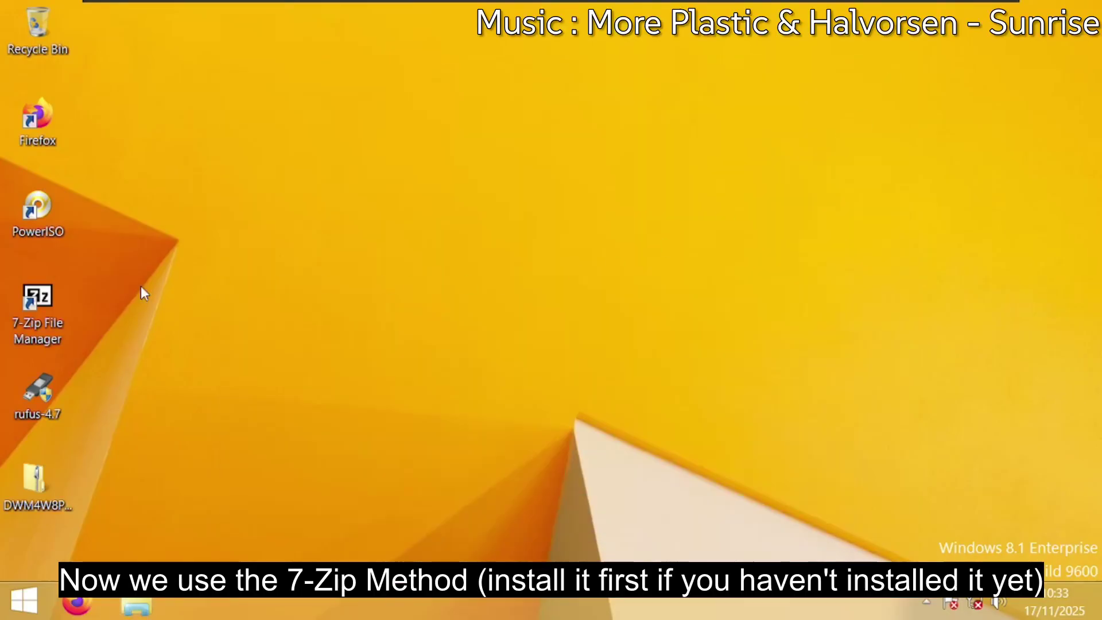
right_click(48, 302)
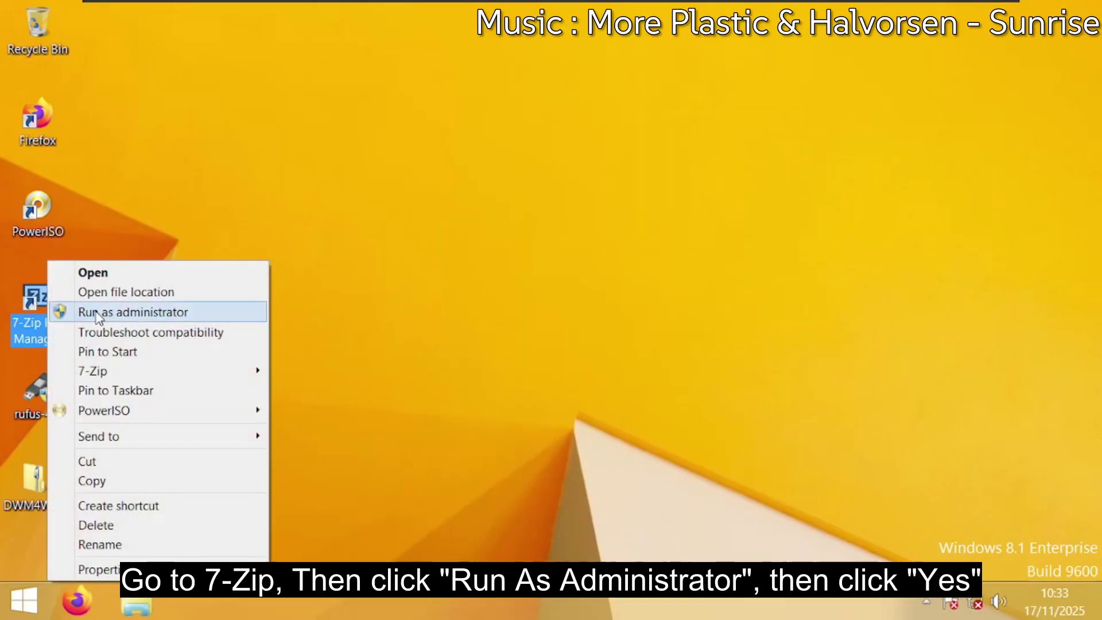
click(137, 315)
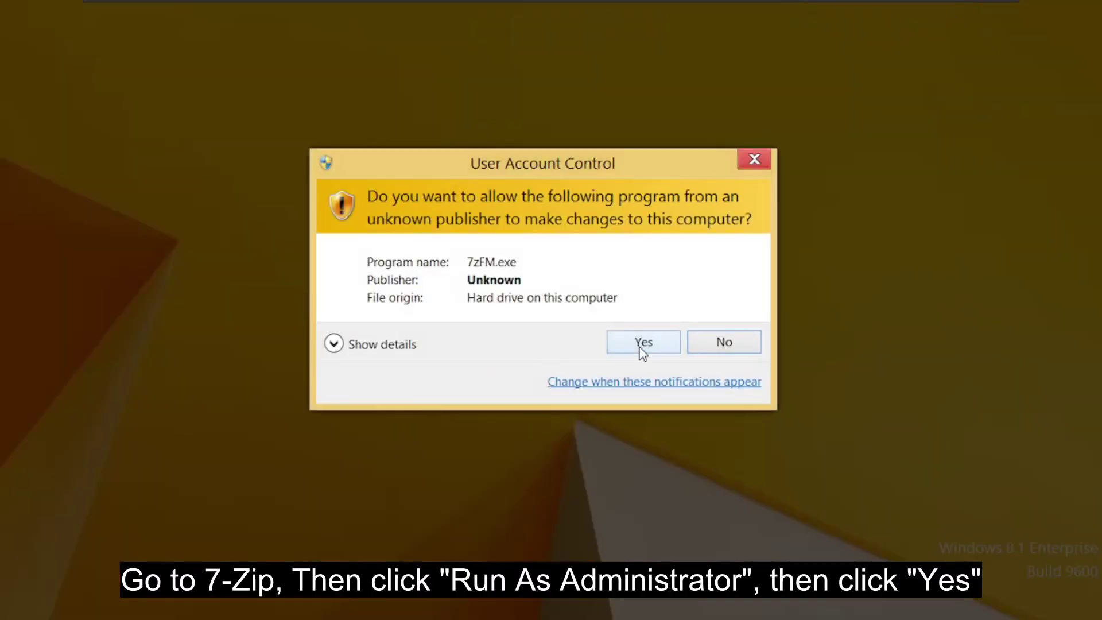
click(639, 346)
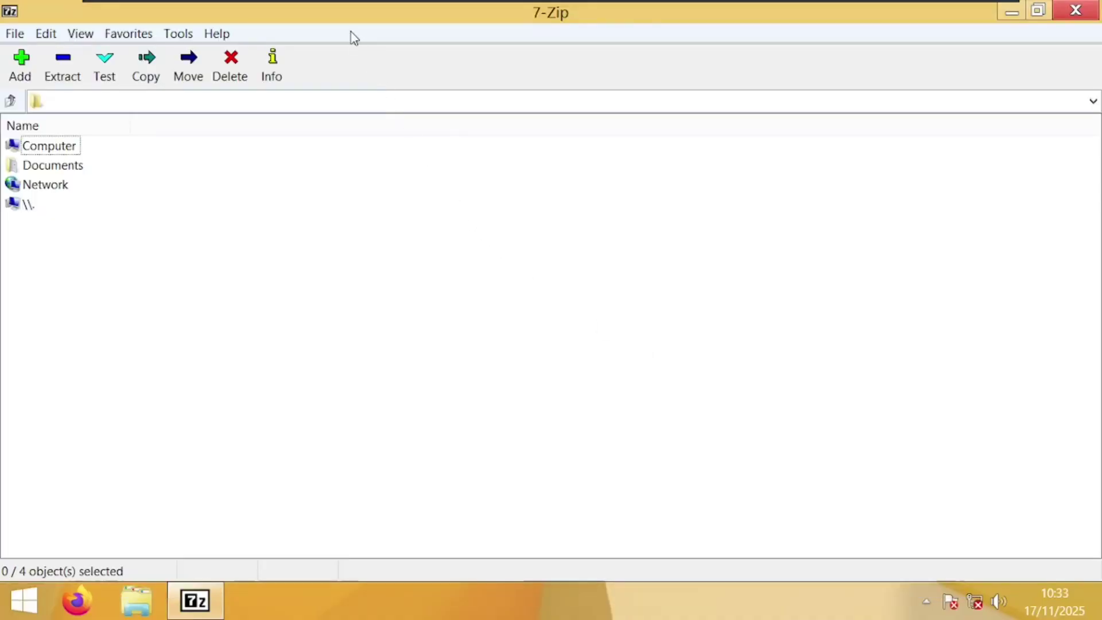
click(84, 36)
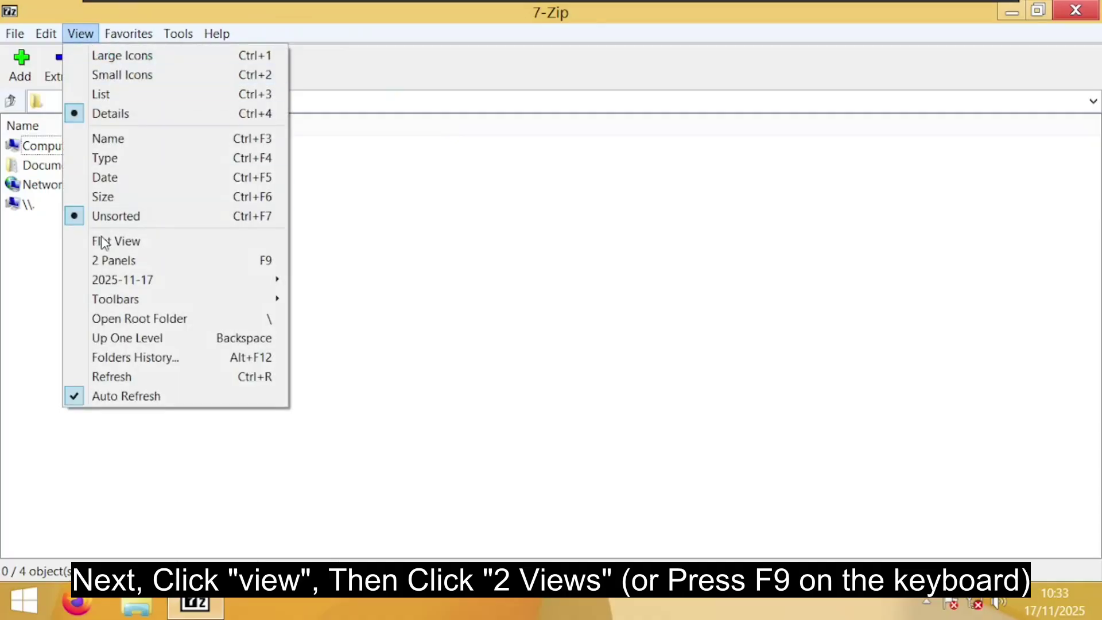
click(144, 266)
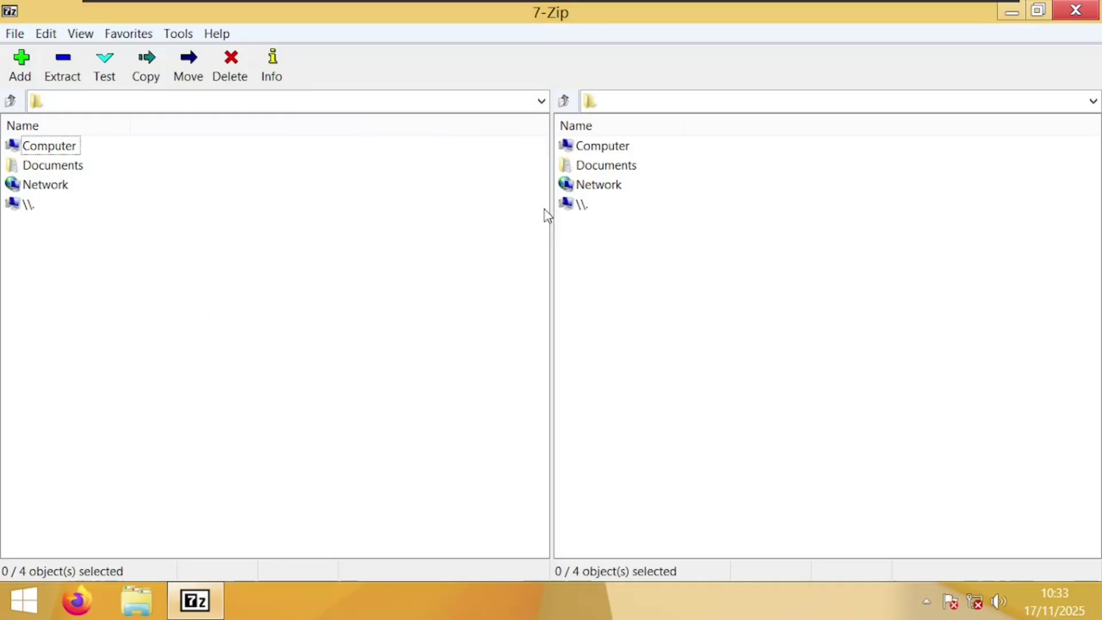
Open D:\ in the left panel and E:\ in the right panel
double_click(62, 148)
double_click(29, 166)
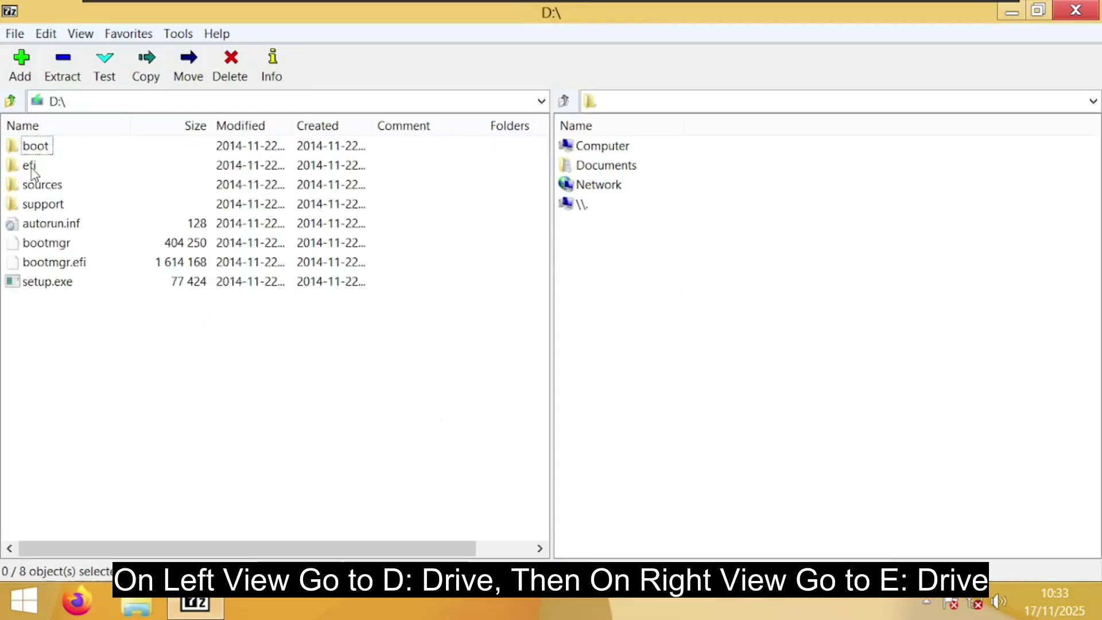
double_click(581, 152)
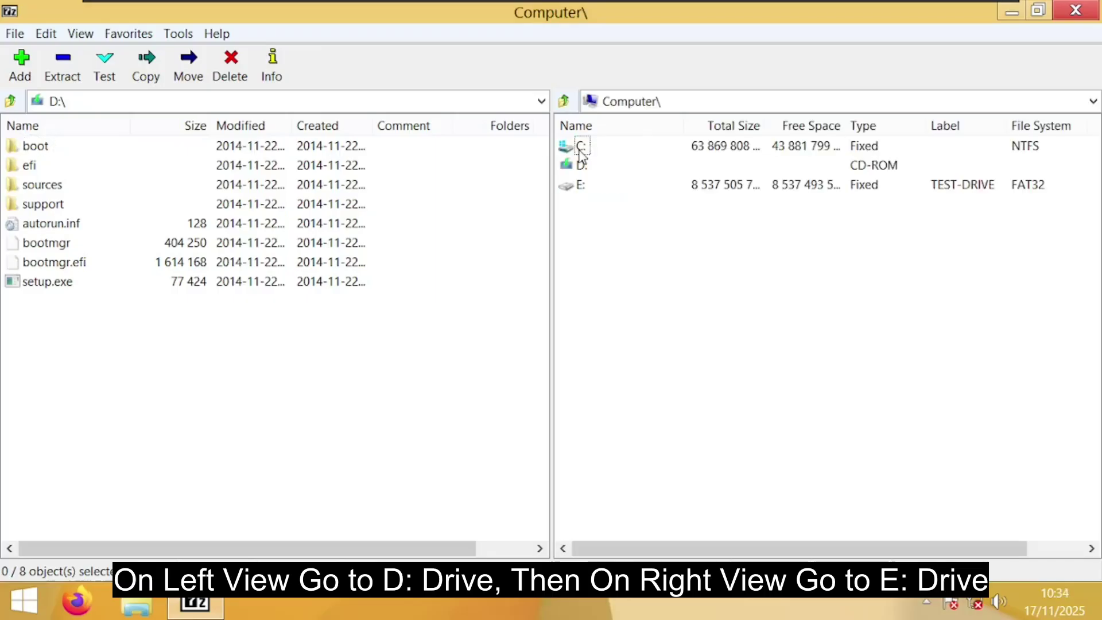
double_click(578, 184)
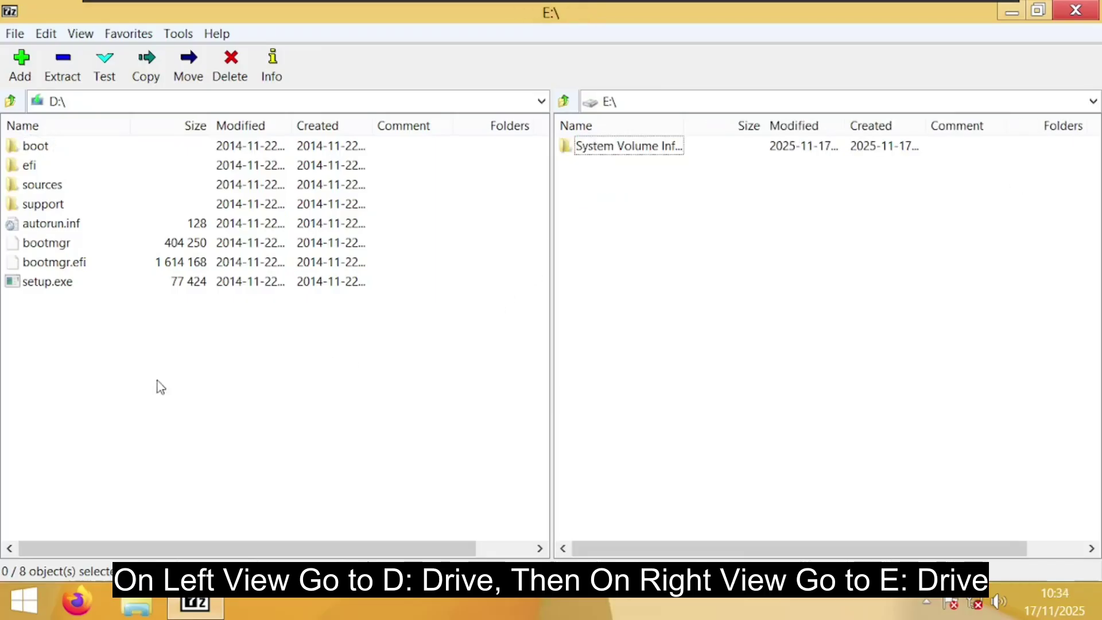
Copy all eight items from D:\ to E:\ and check the nine items now on E:\
drag(143, 377, 18, 147)
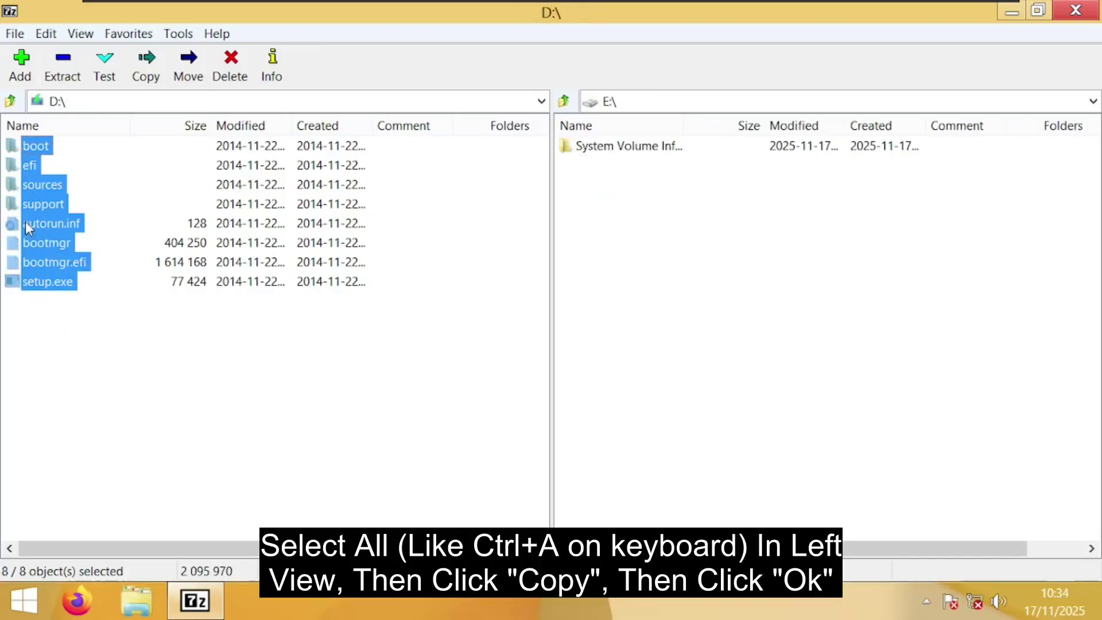
click(148, 74)
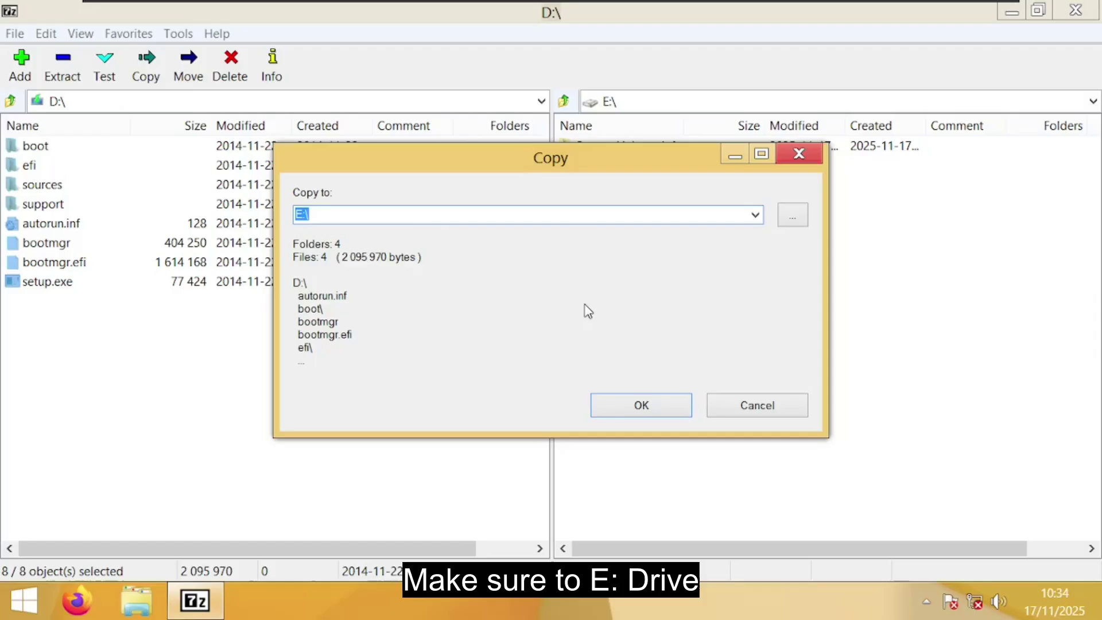
click(626, 417)
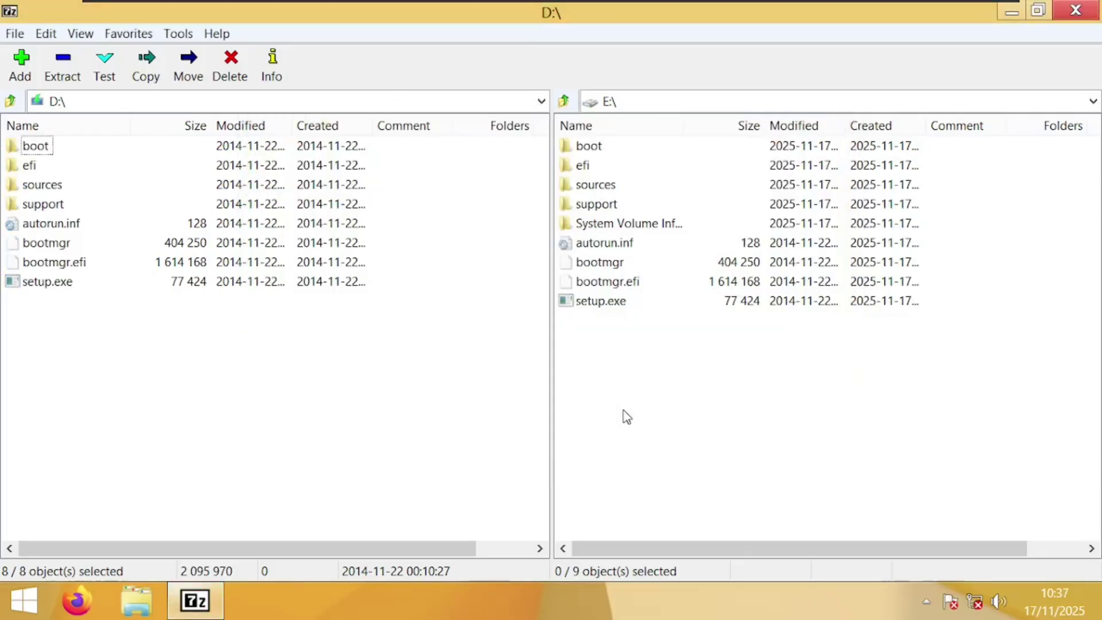
click(648, 383)
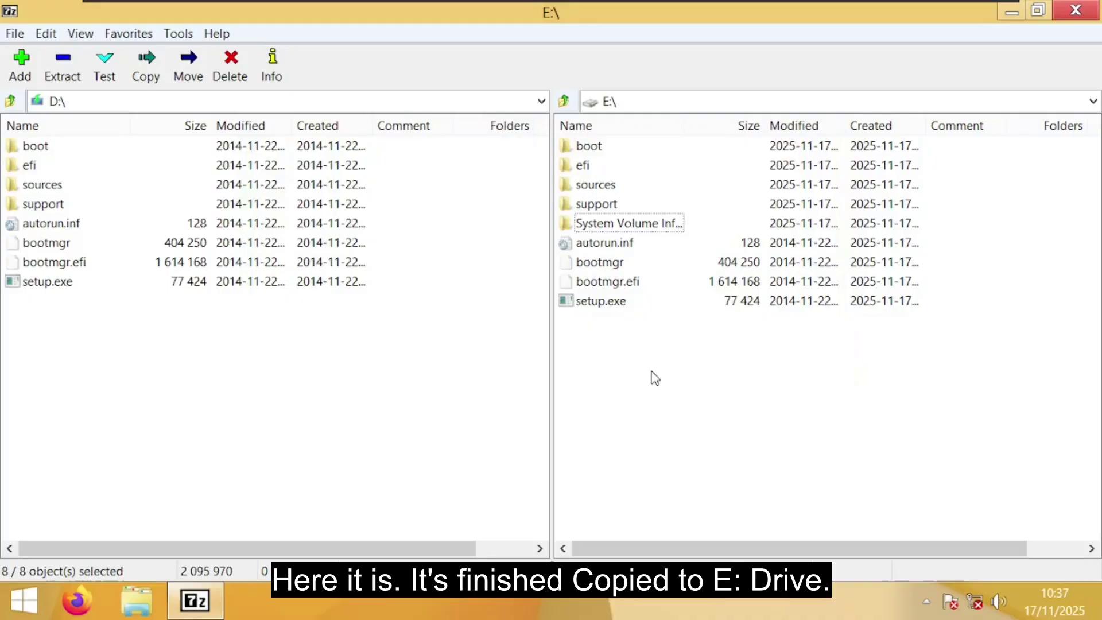
drag(626, 363, 589, 149)
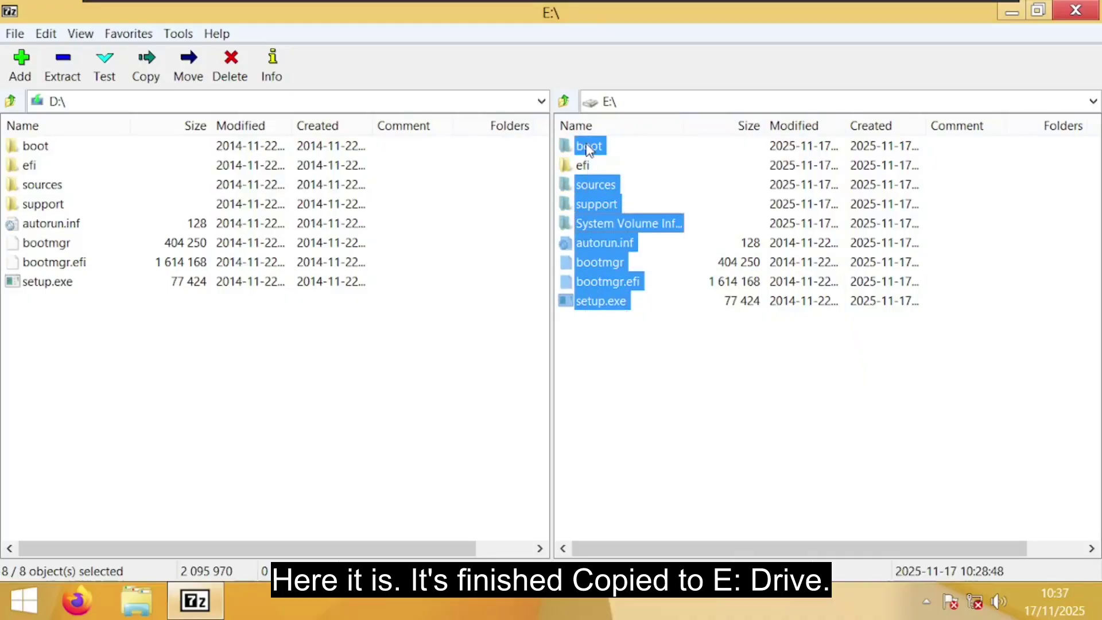
drag(596, 339, 577, 149)
Extract the DWM4W8PE-v1.1 zip directly onto the Desktop, without the extra folder in the path
click(706, 353)
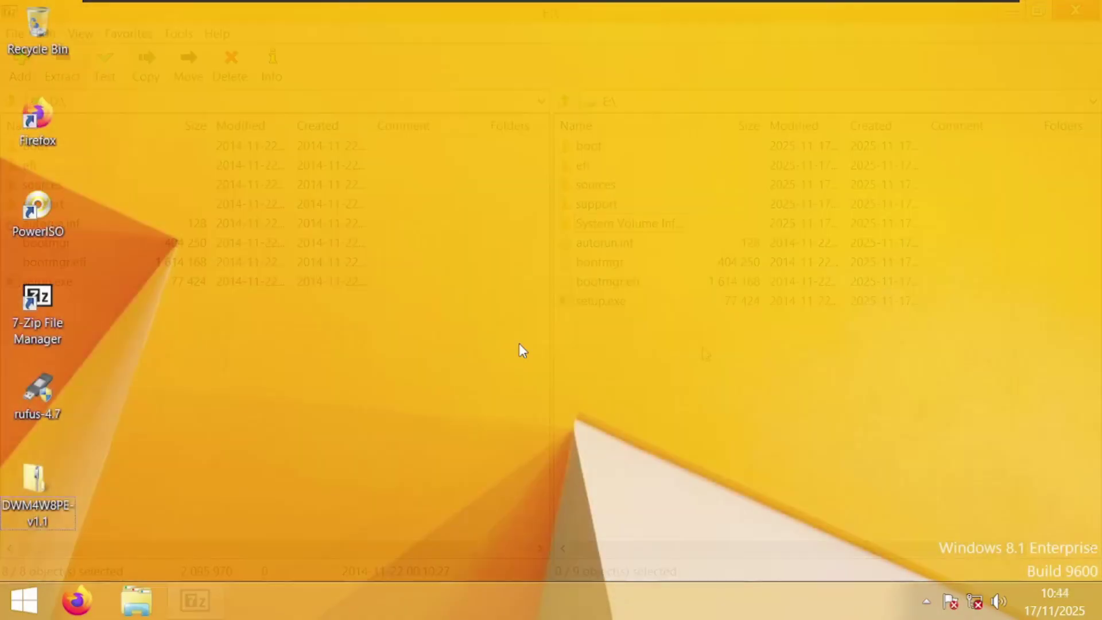
click(33, 483)
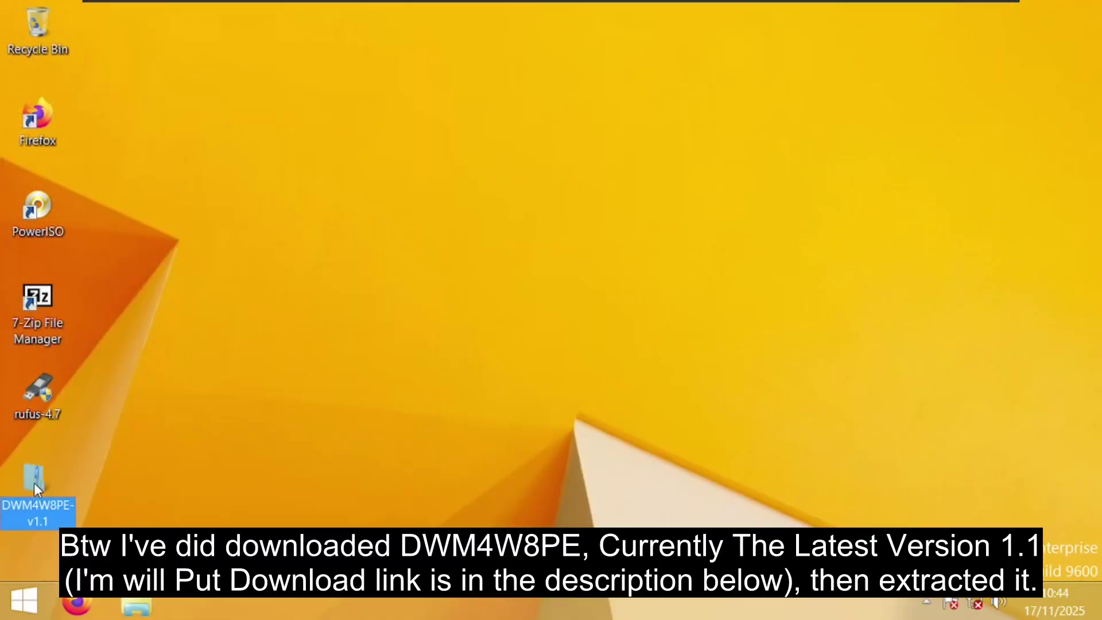
right_click(33, 483)
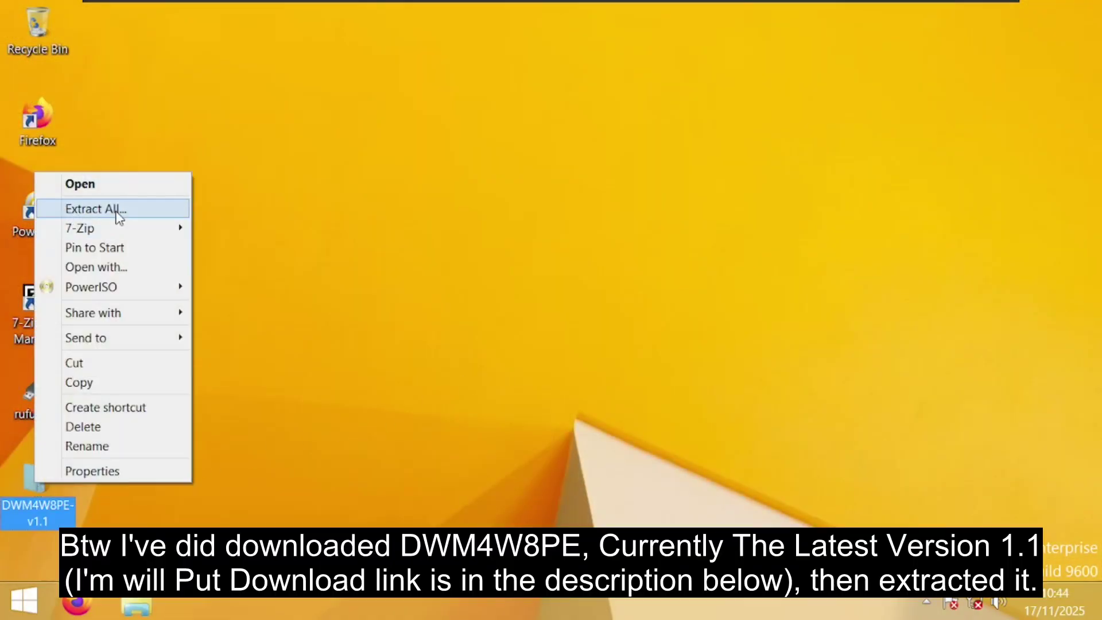
click(85, 210)
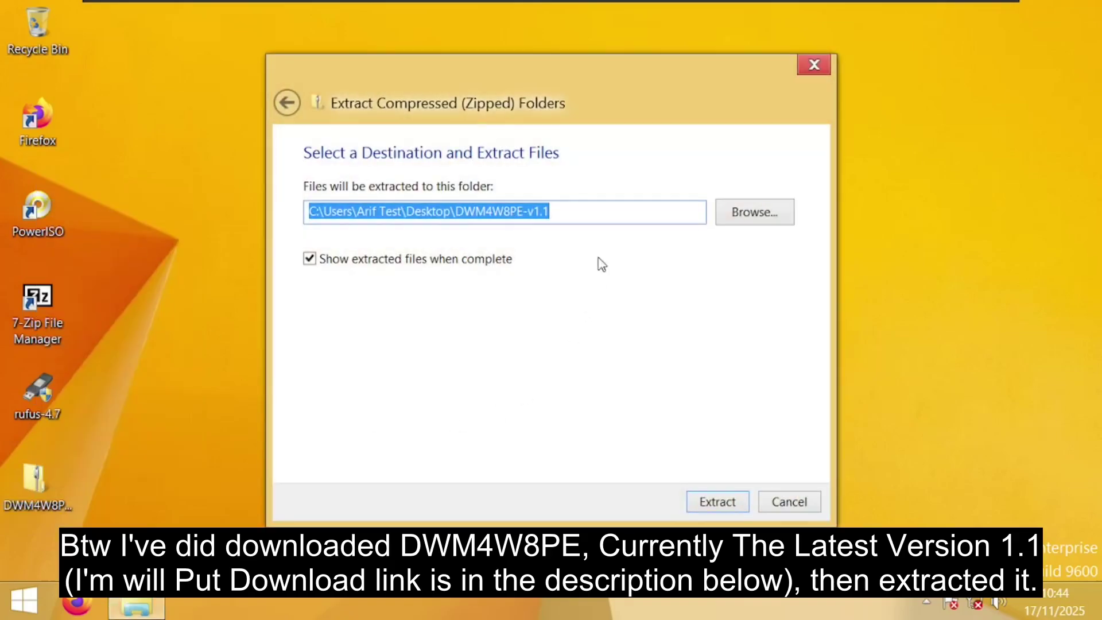
drag(593, 213, 450, 232)
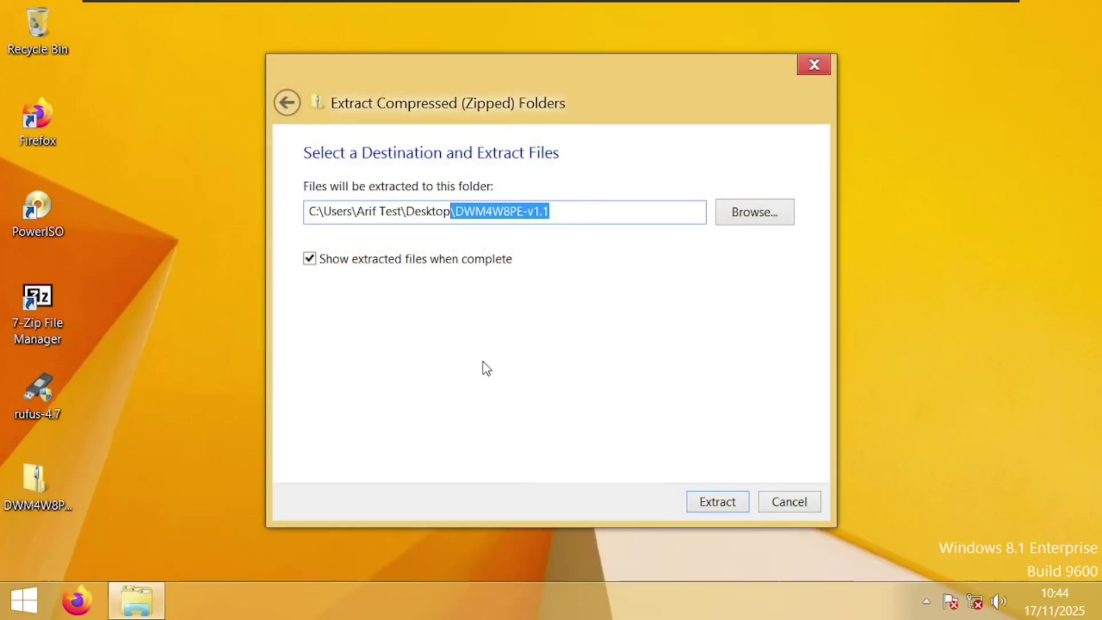
key(BackSpace)
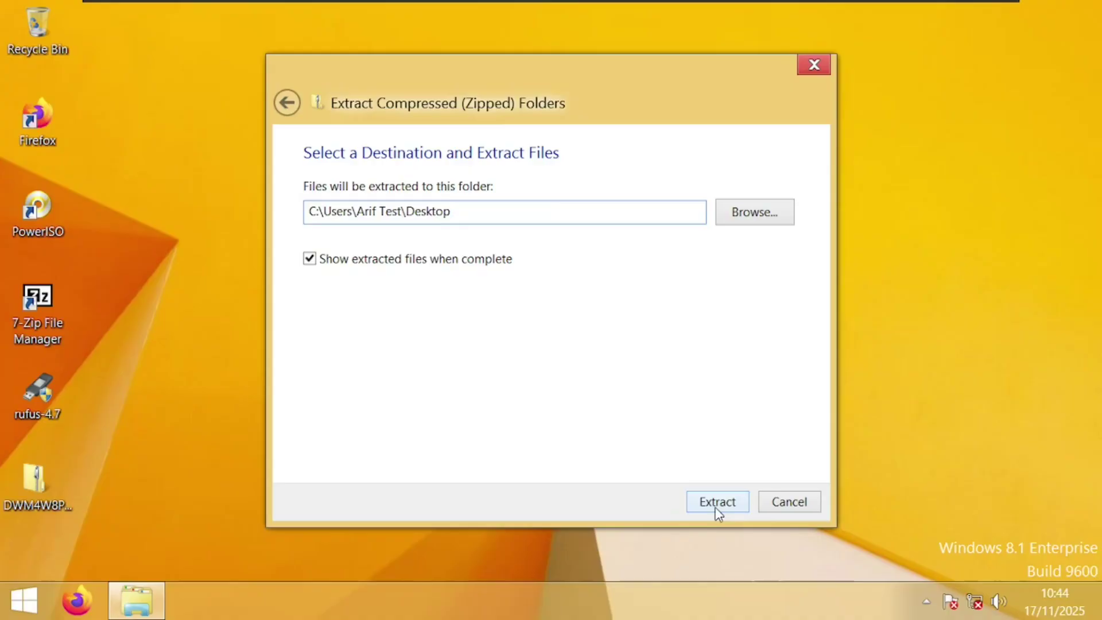
click(717, 506)
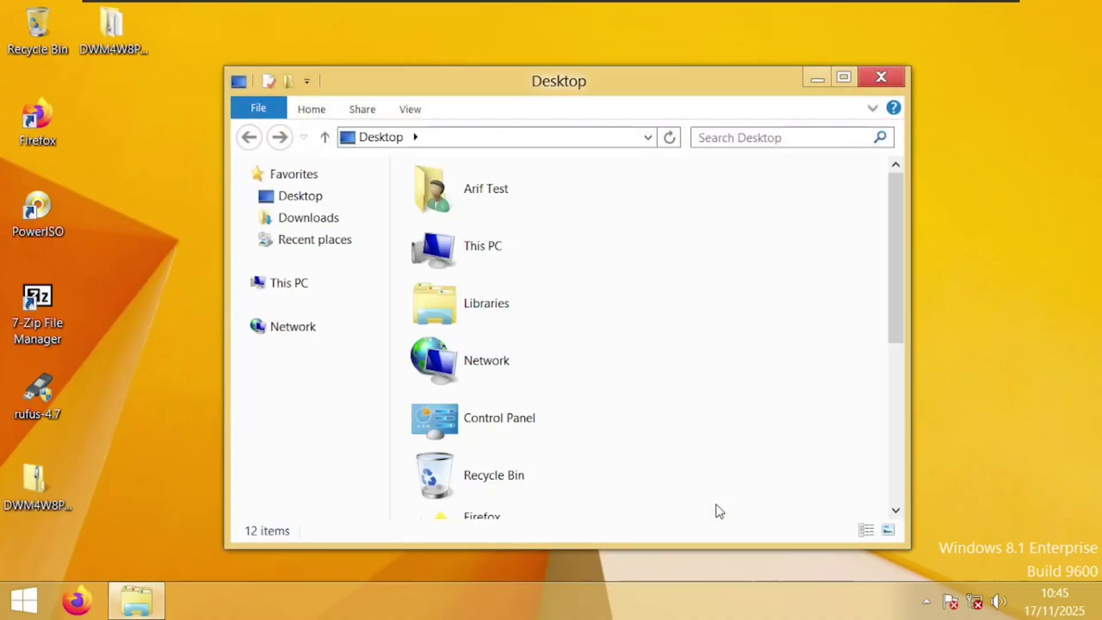
Run the dwm4w8pe-v1.1-Setup batch file from the extracted folder as administrator
drag(892, 264, 884, 422)
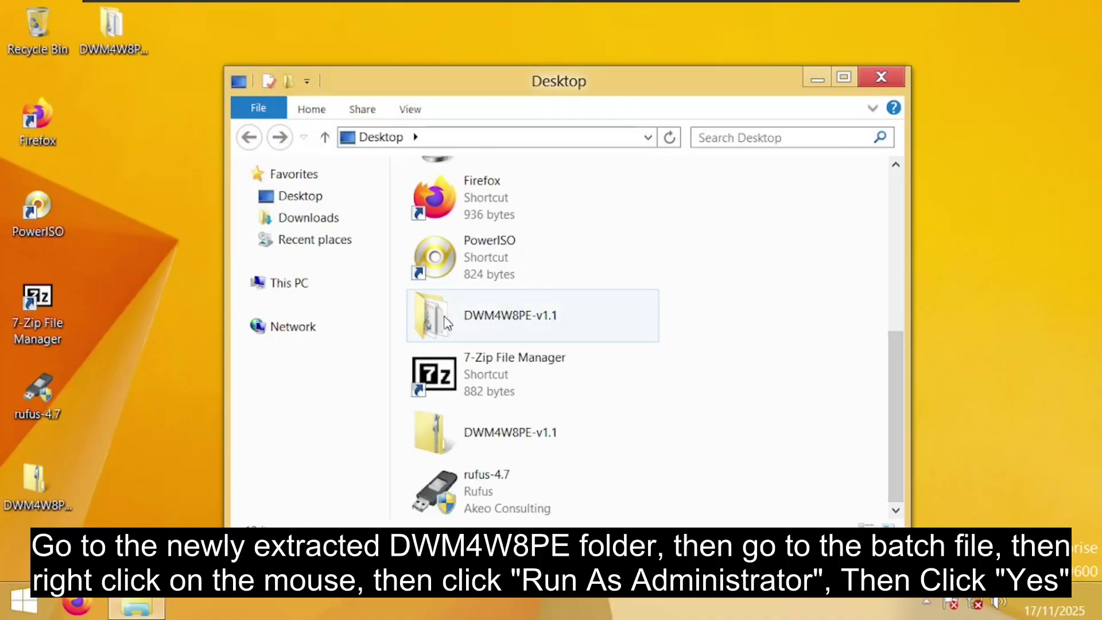
double_click(527, 333)
click(523, 206)
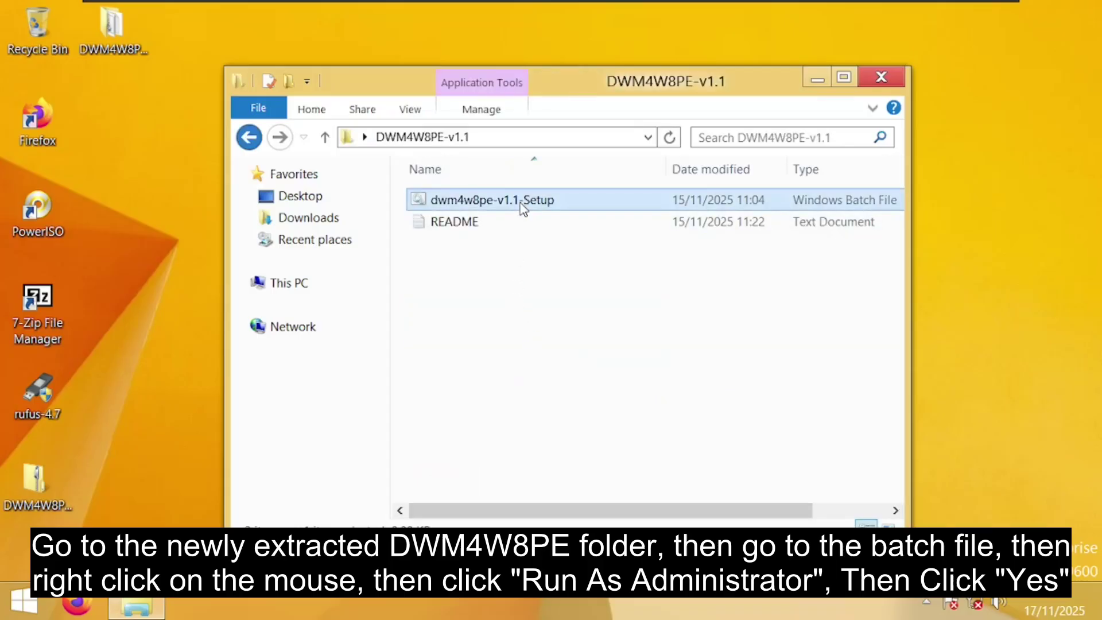
right_click(523, 208)
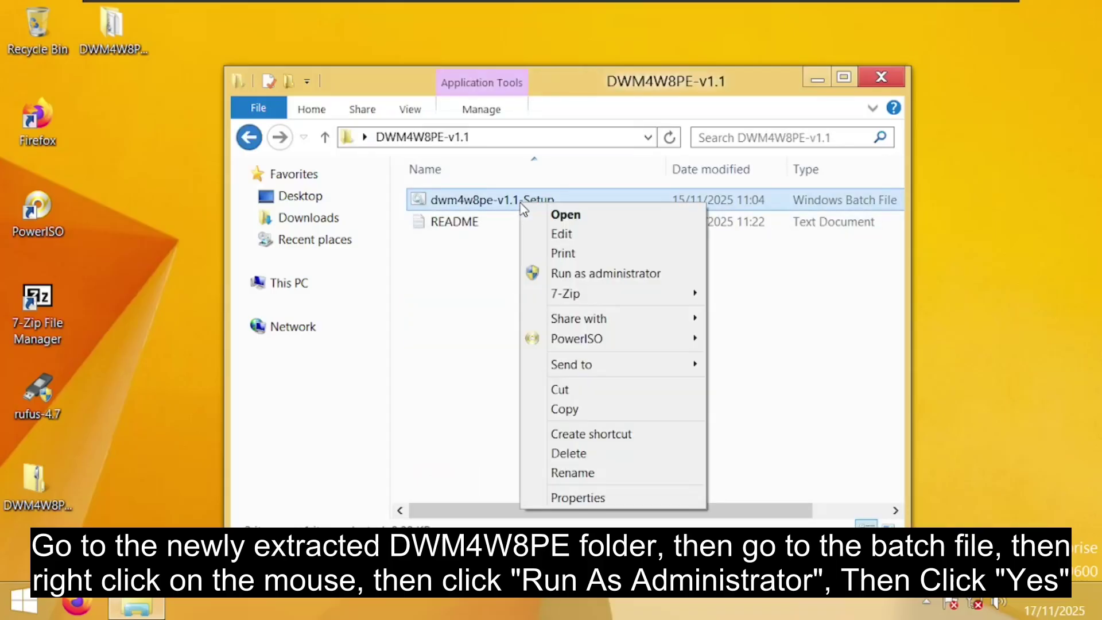
click(549, 274)
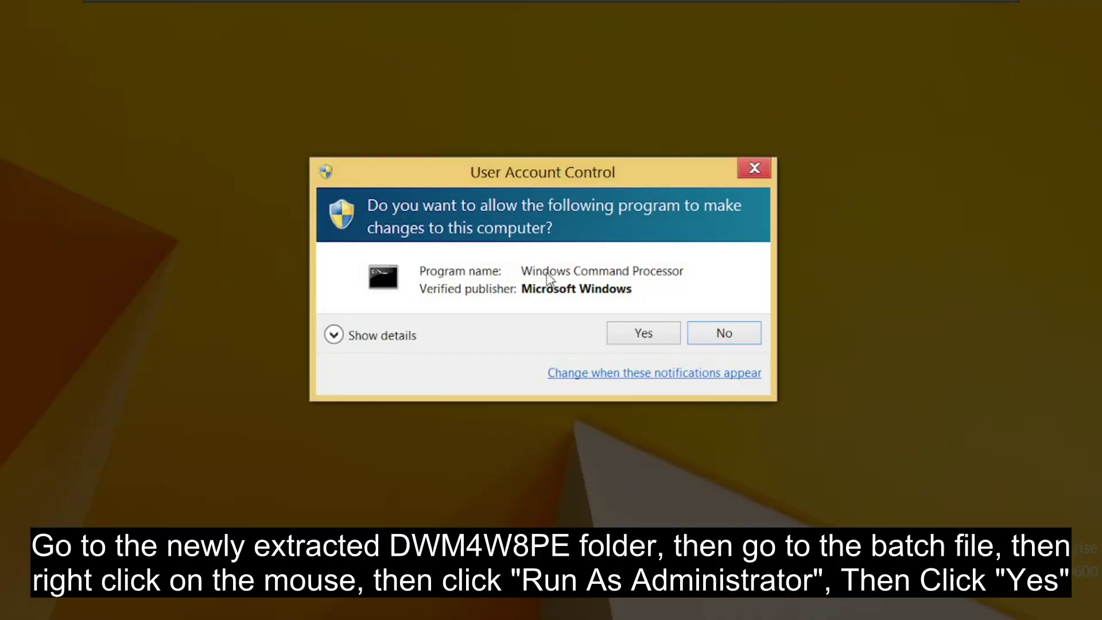
click(631, 335)
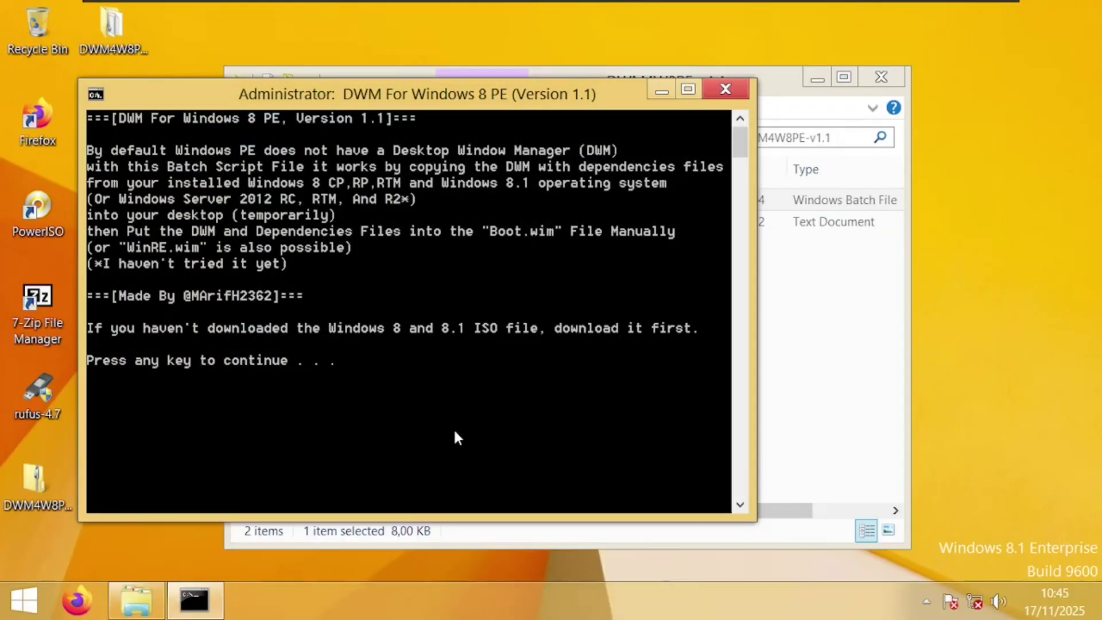
Continue through the script's prompts so DWM and its dependencies are copied, then finish
key(Return)
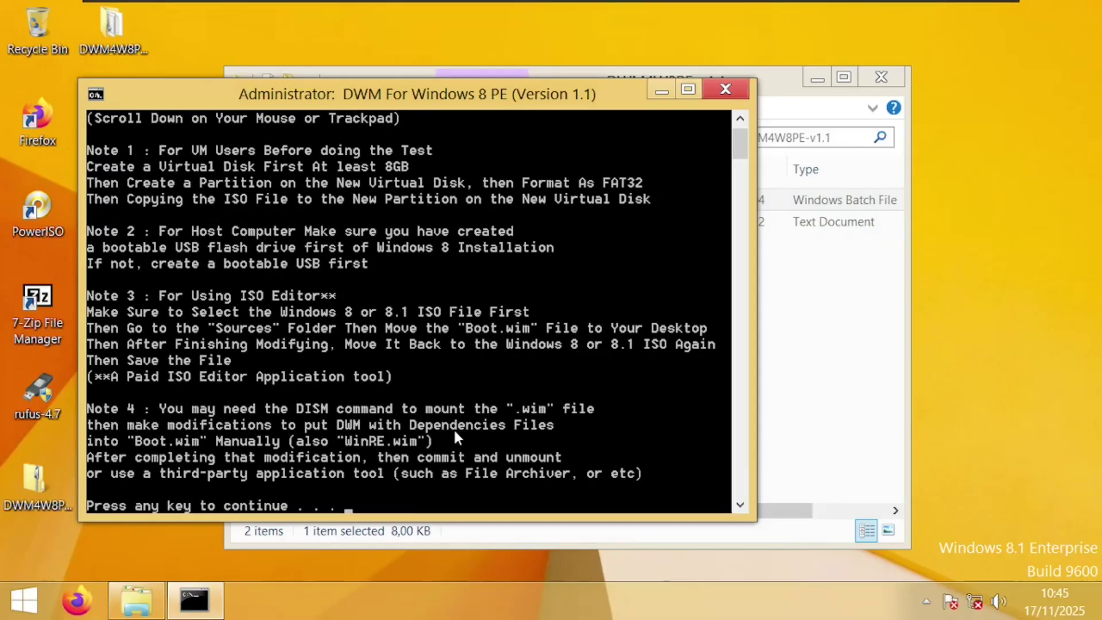
scroll(455, 434, up, 1)
scroll(452, 436, down, 1)
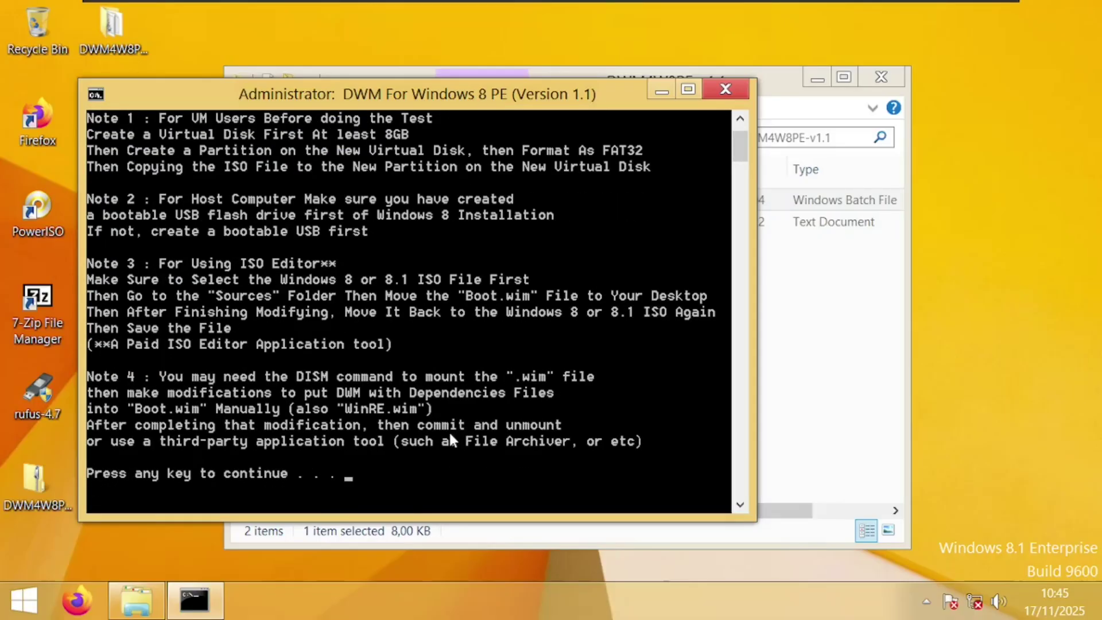
key(Return)
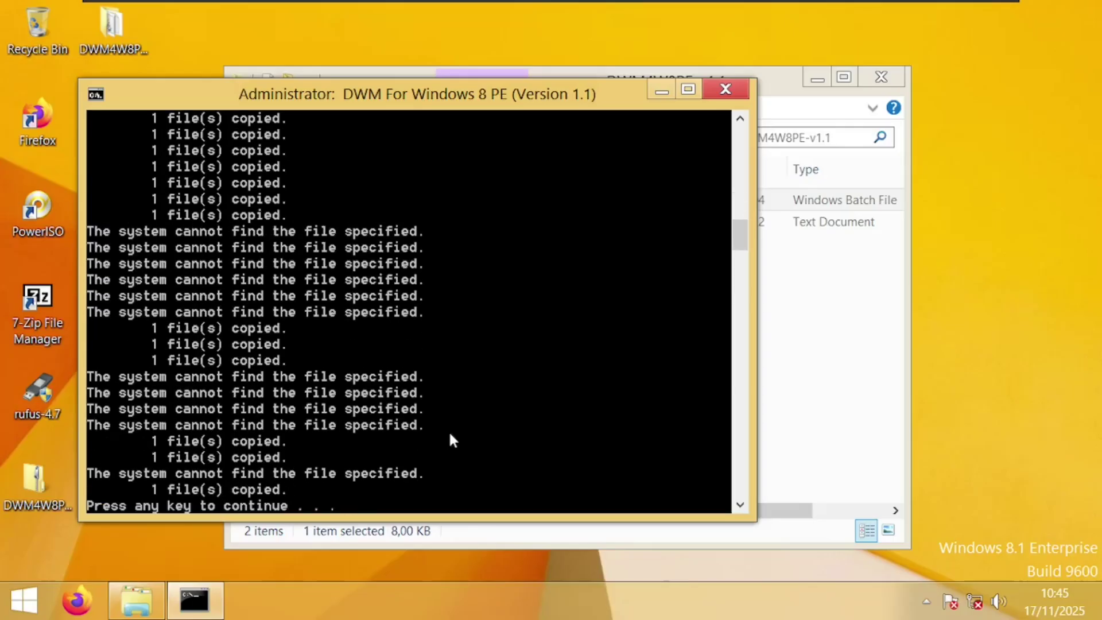
key(Return)
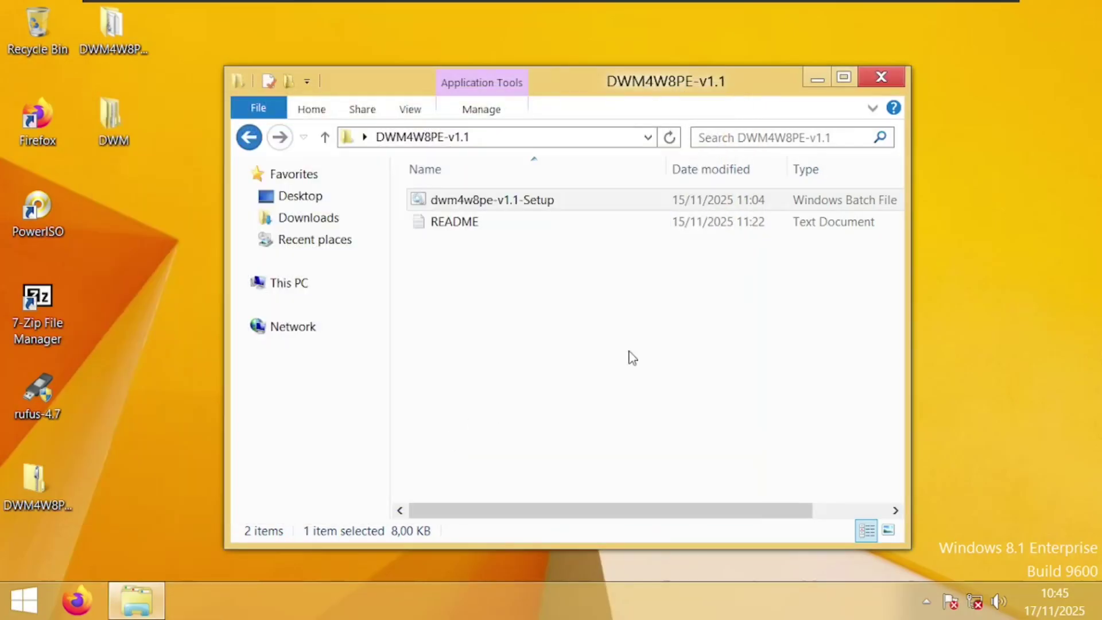
Open the desktop DWM folder and review the 40 items in its System32 folder
click(895, 80)
click(111, 120)
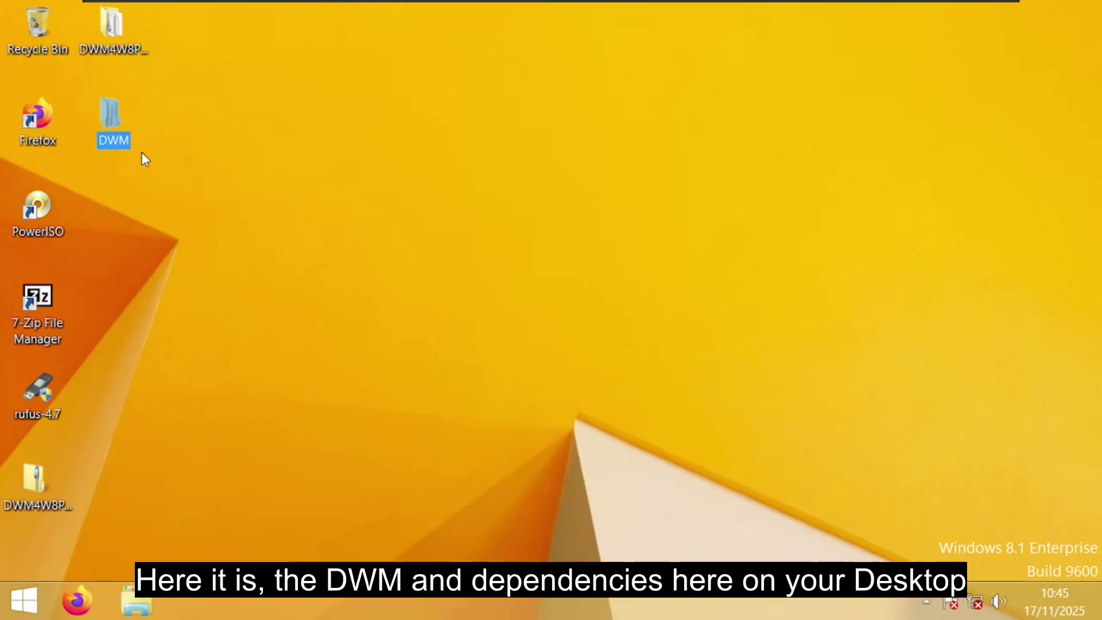
double_click(110, 115)
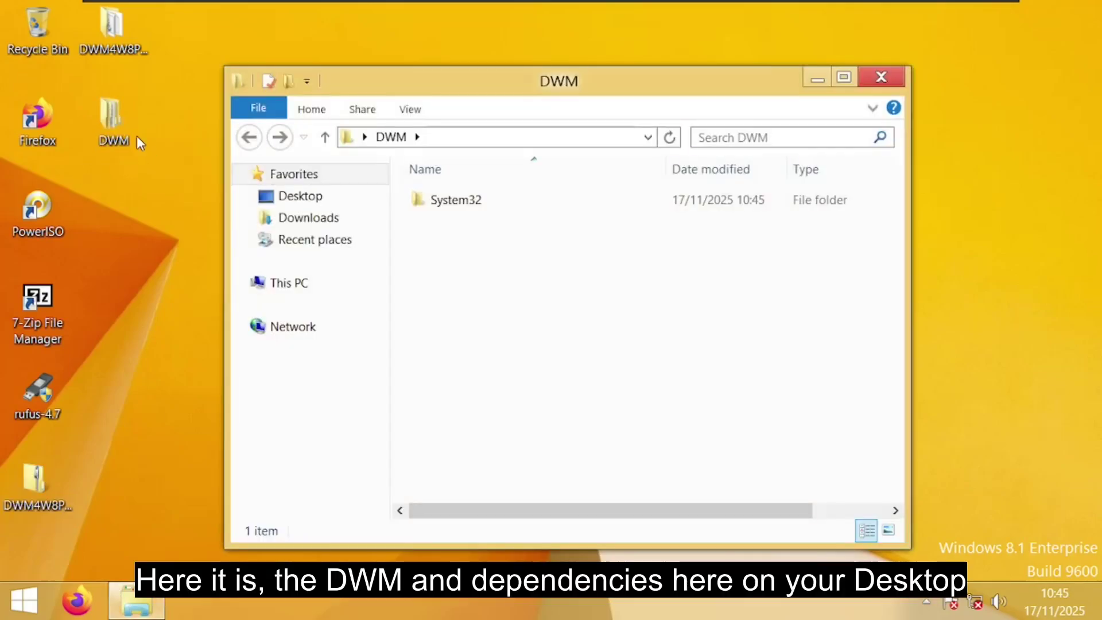
double_click(453, 207)
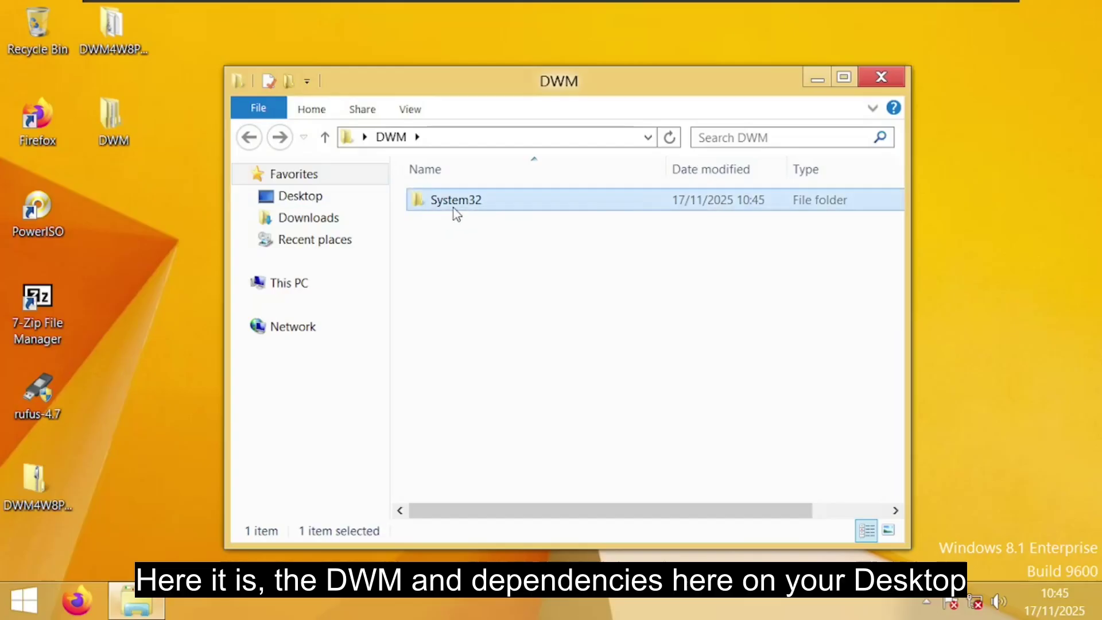
scroll(608, 333, down, 3)
scroll(617, 357, down, 6)
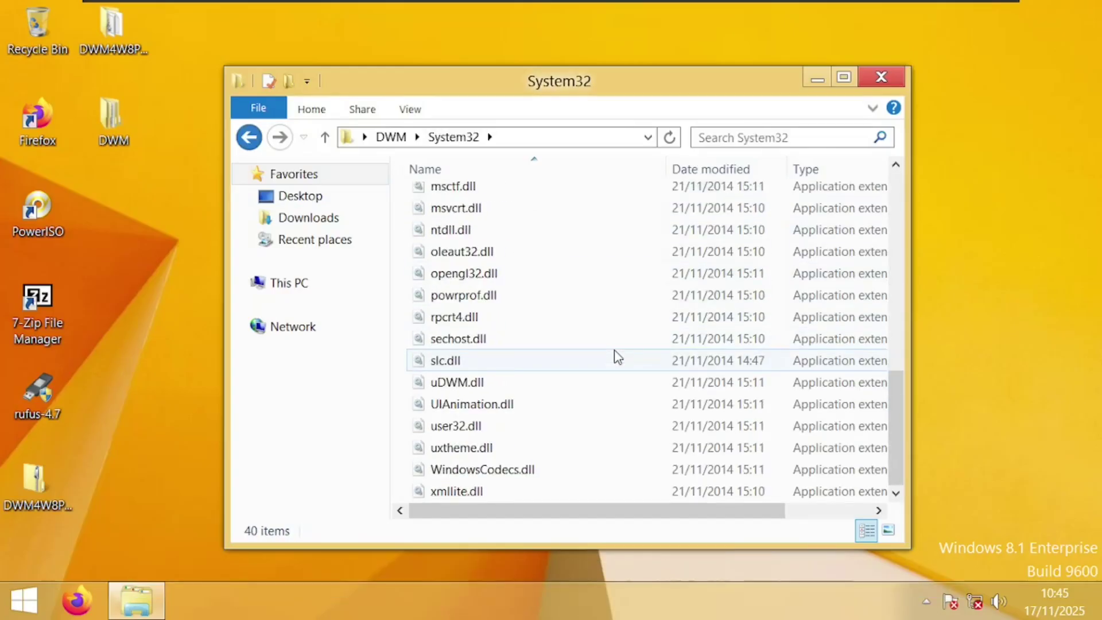
scroll(617, 357, up, 8)
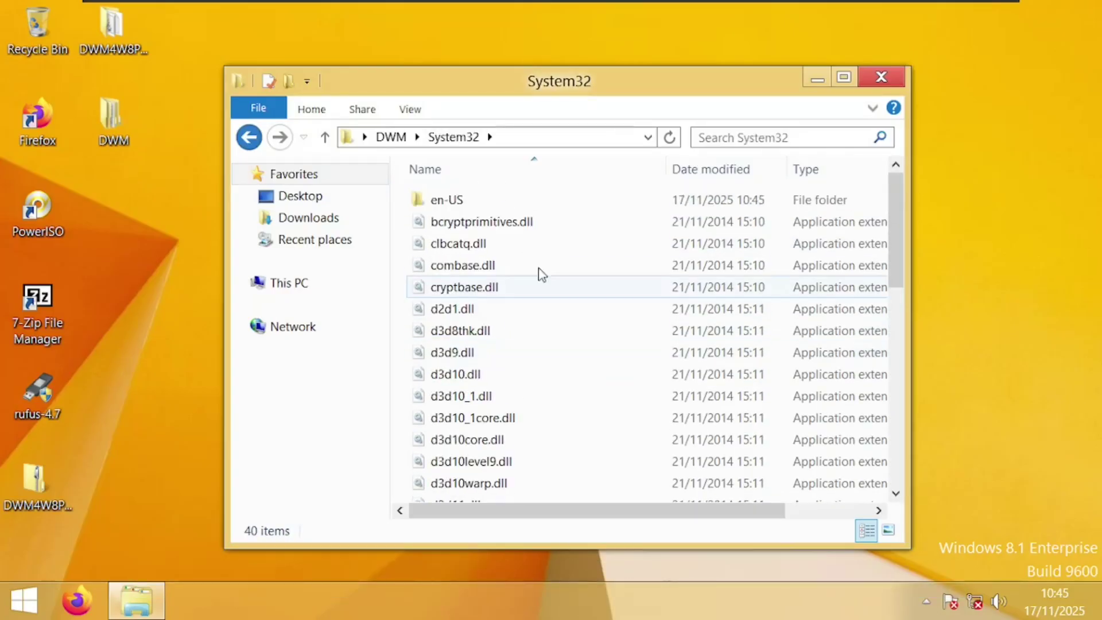
Check the 19 MUI files in System32\en-US, then close the folder window
click(497, 202)
double_click(496, 202)
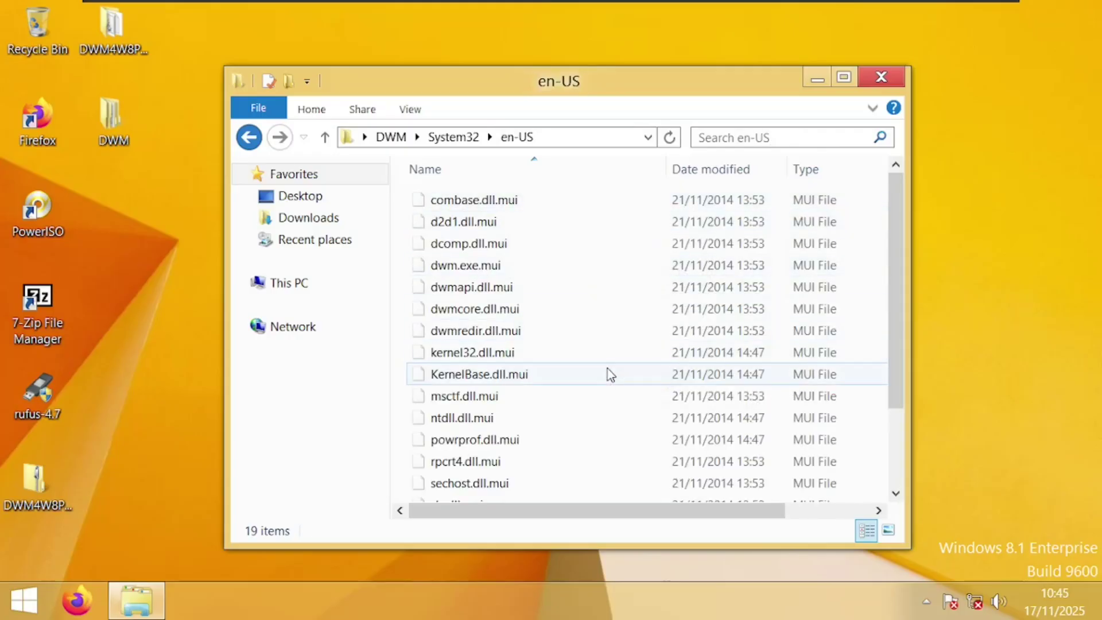
scroll(609, 373, down, 2)
scroll(610, 373, up, 2)
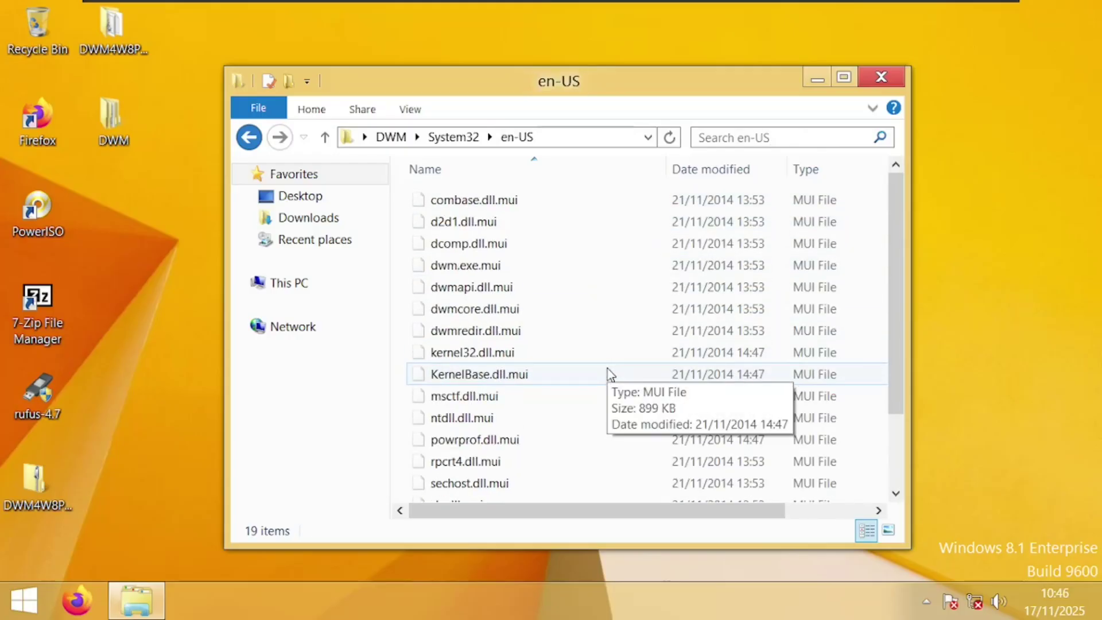
click(872, 74)
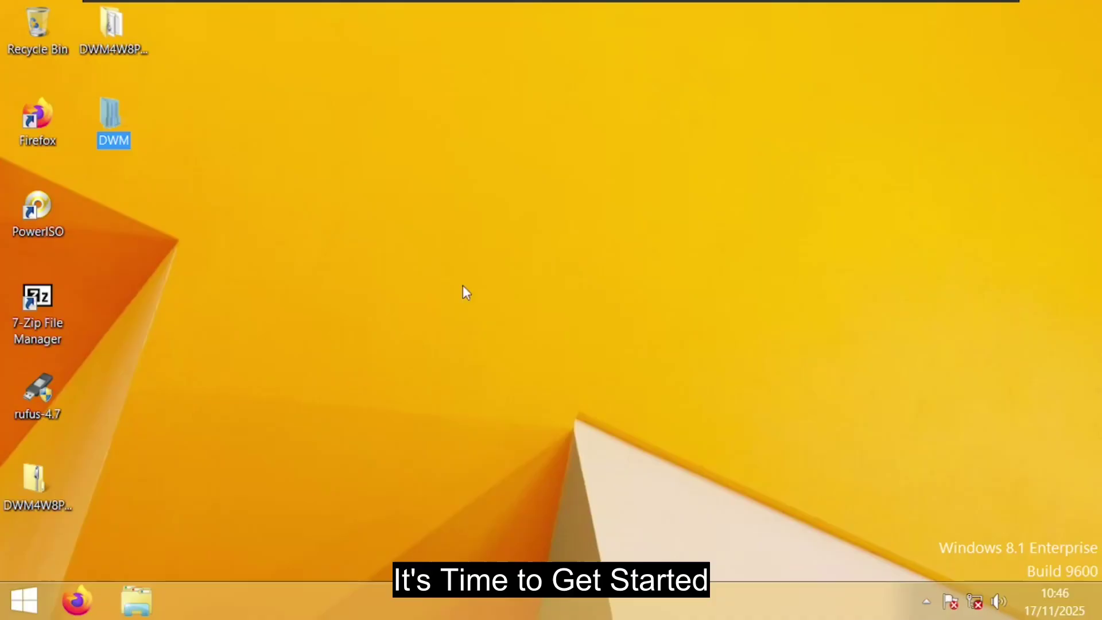
Launch 7-Zip File Manager as administrator from its desktop shortcut
click(126, 284)
click(36, 302)
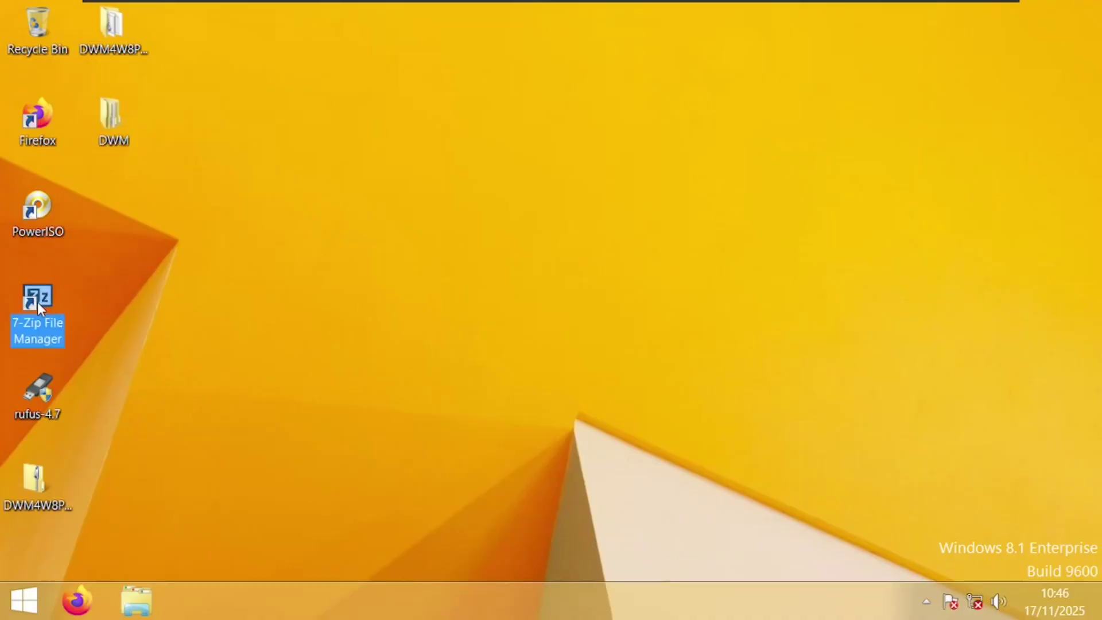
right_click(36, 302)
click(72, 312)
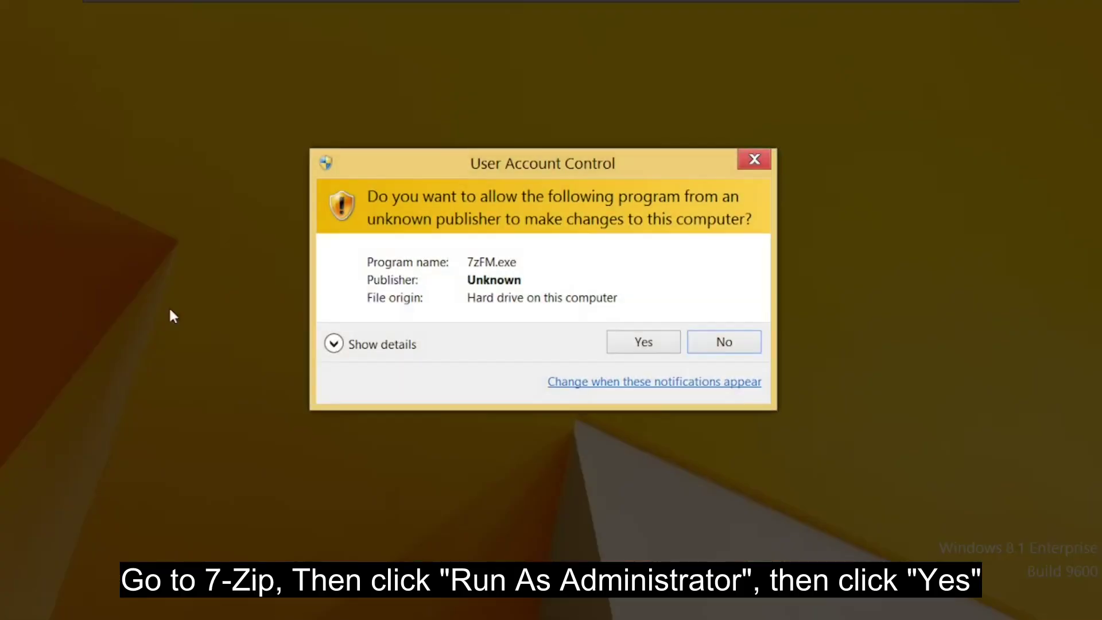
click(644, 343)
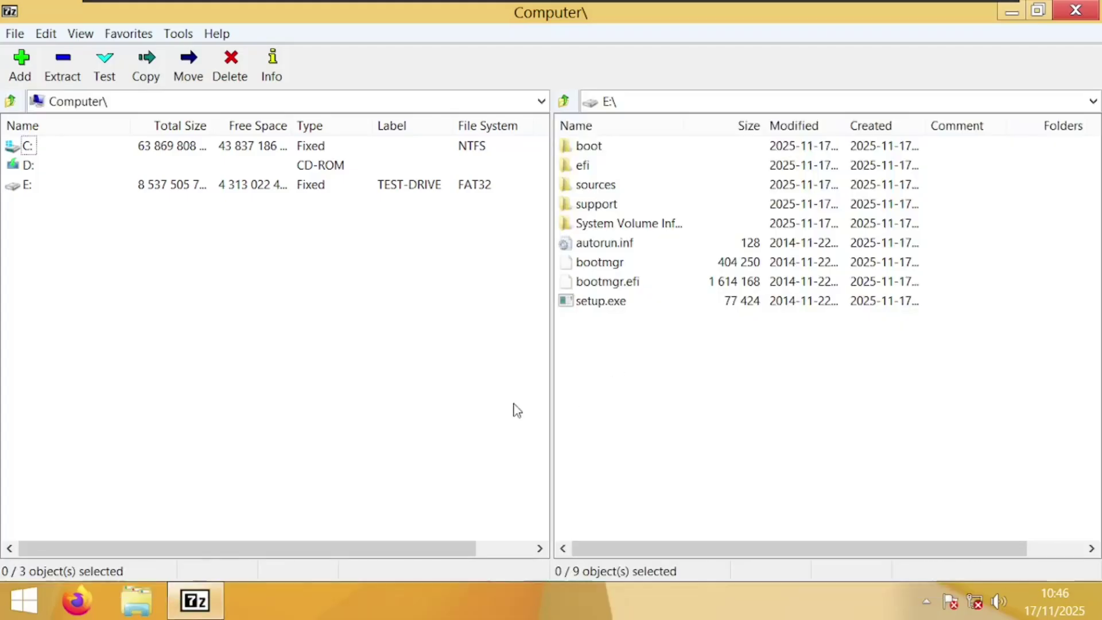
Browse the left pane through C:\Users to the user's Desktop\DWM folder
double_click(28, 148)
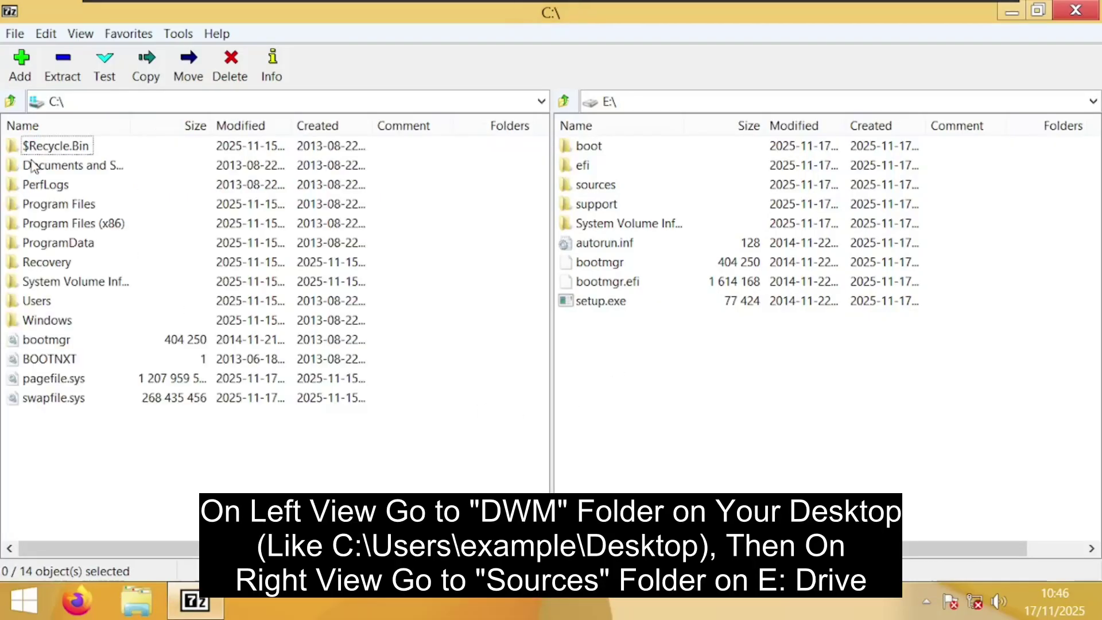
double_click(38, 302)
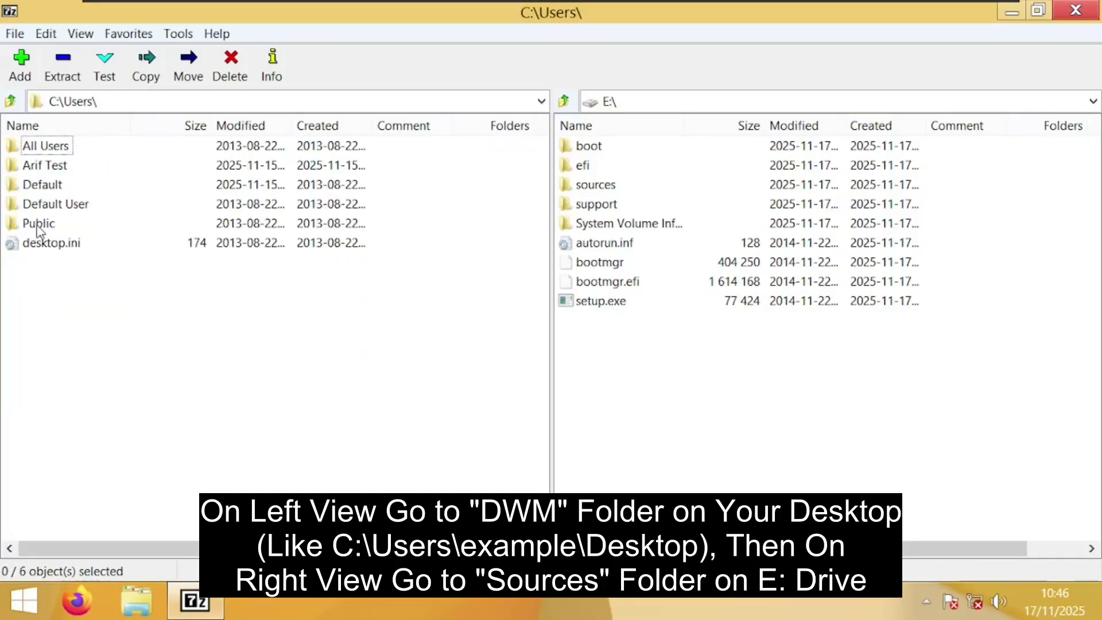
double_click(43, 167)
double_click(44, 224)
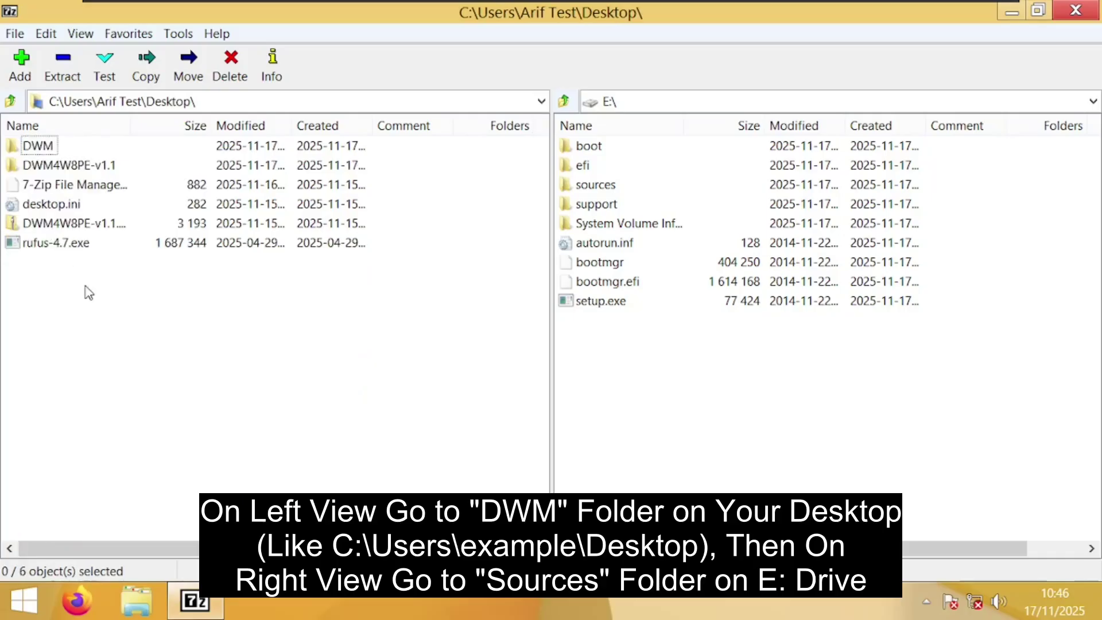
click(33, 153)
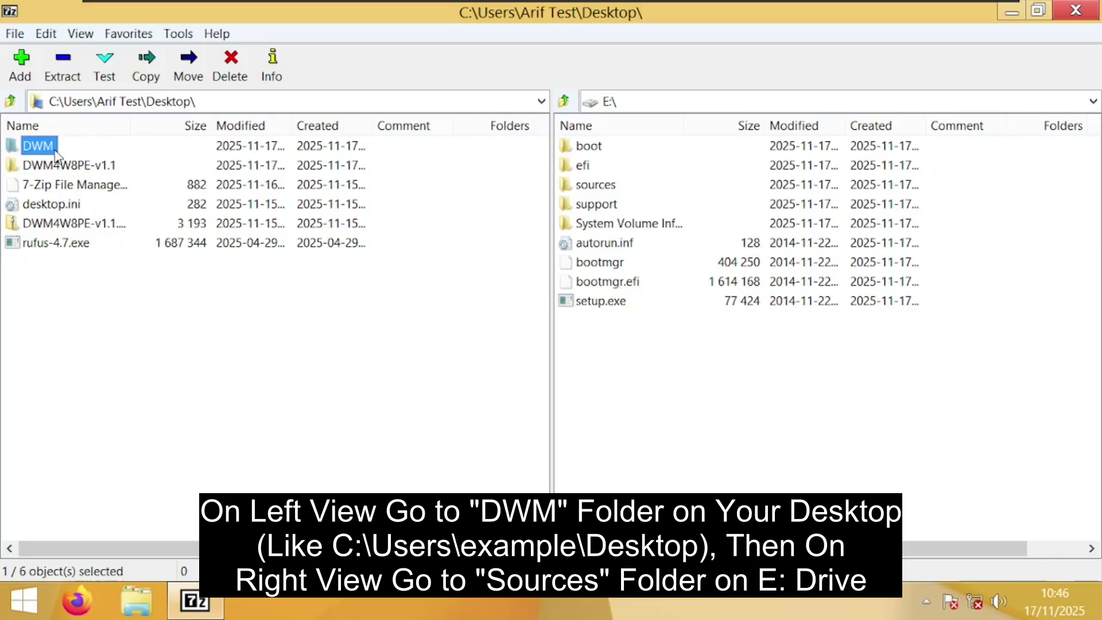
double_click(37, 147)
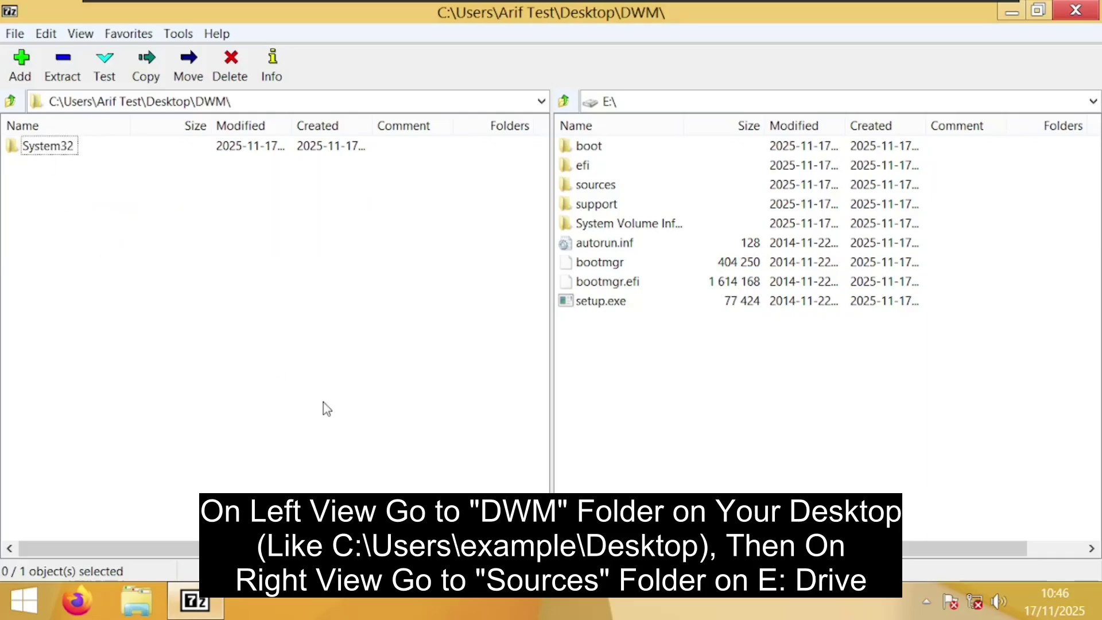
Show E:\sources in the right pane and select boot.wim
double_click(597, 185)
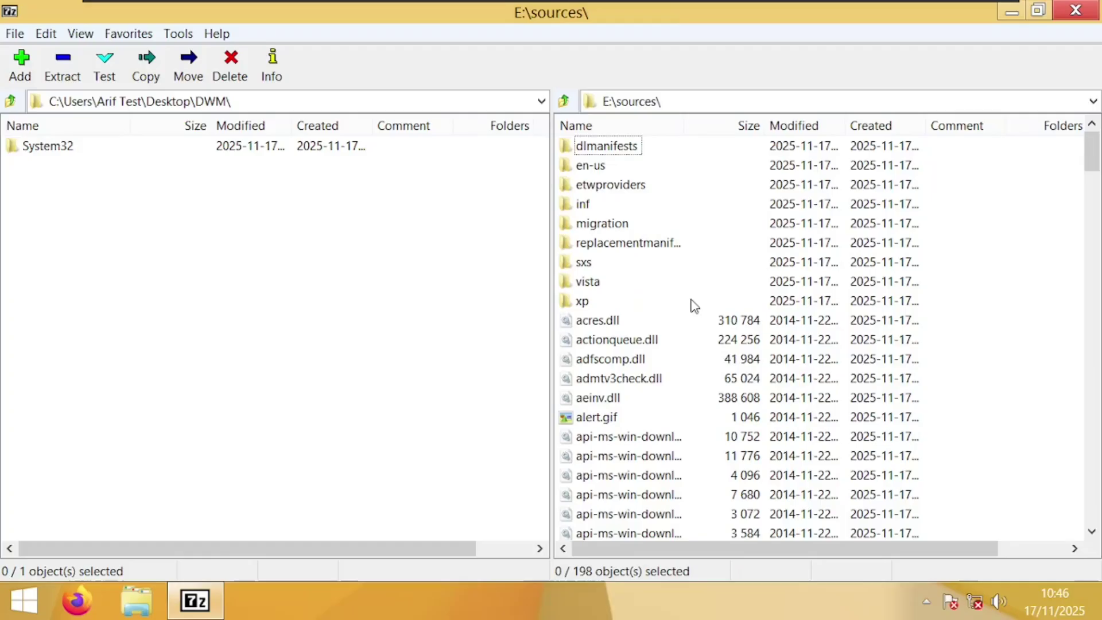
scroll(714, 402, down, 9)
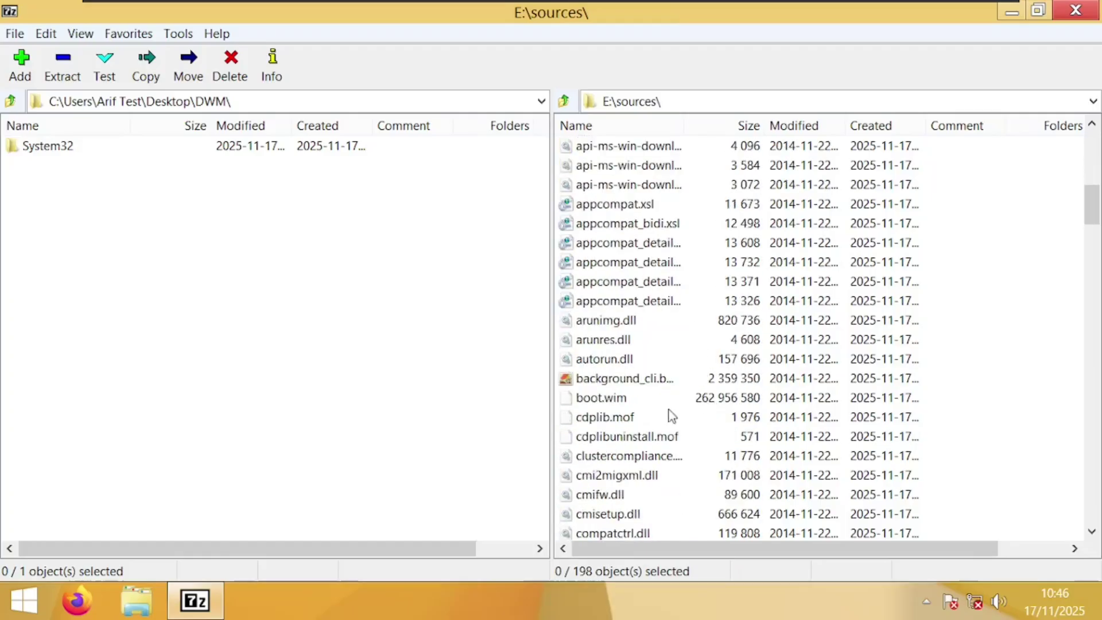
click(601, 402)
Clear the Read-only attribute of E:\sources\boot.wim in its Properties dialog
right_click(601, 402)
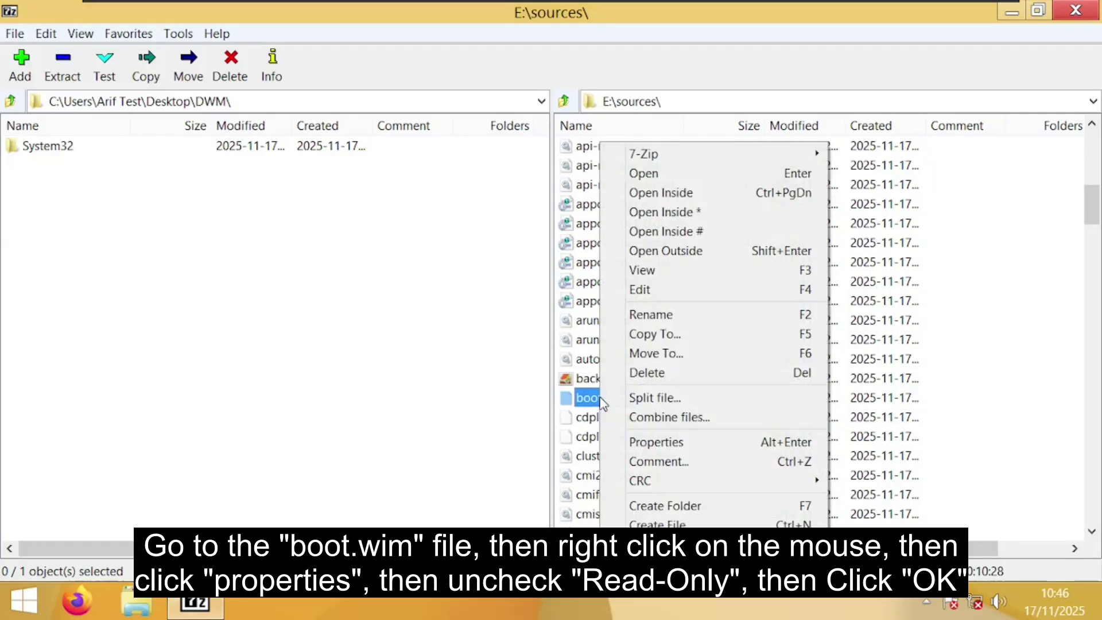
click(614, 442)
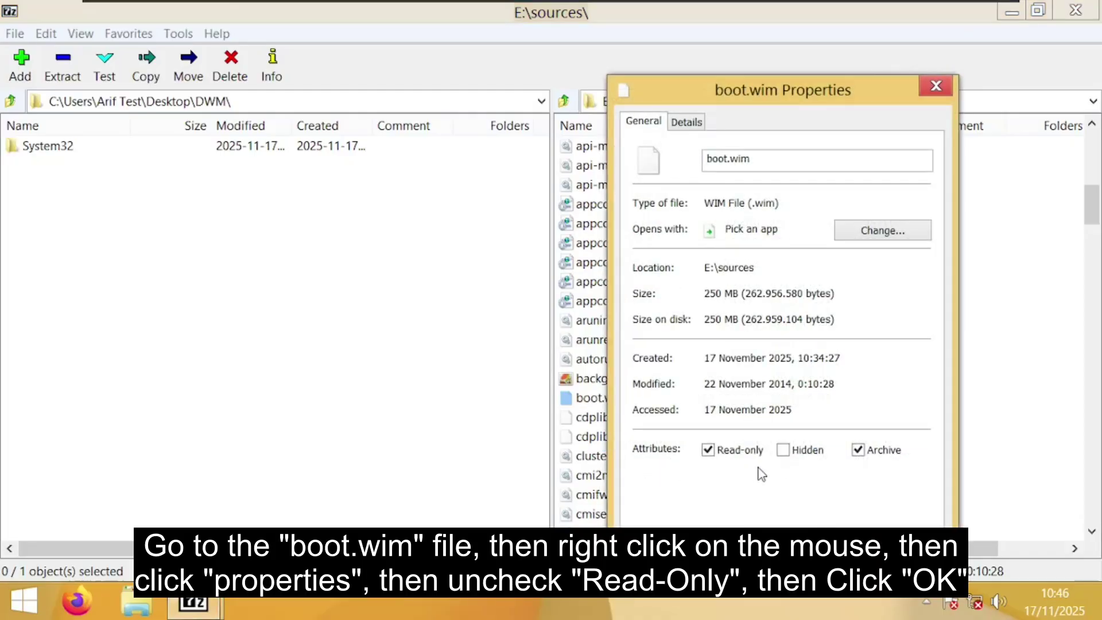
click(709, 451)
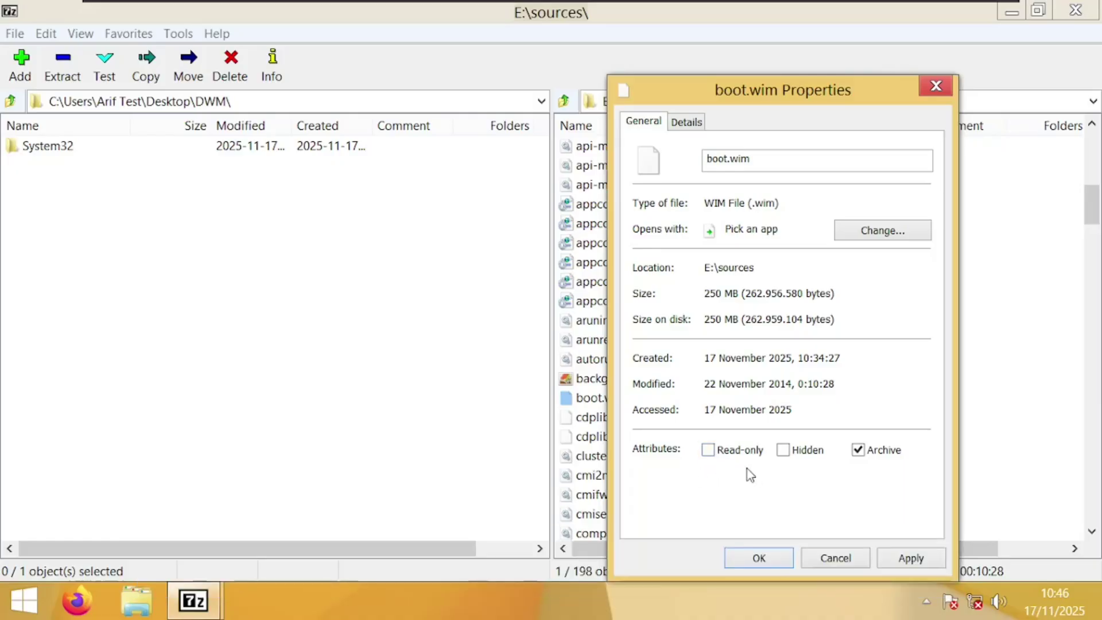
click(758, 556)
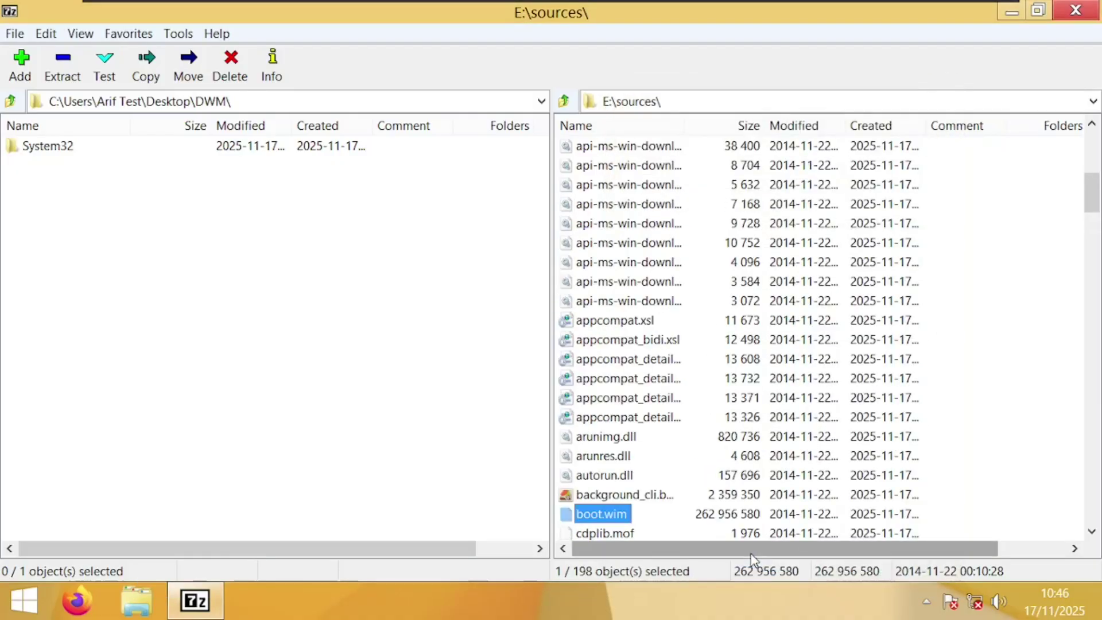
scroll(637, 476, down, 2)
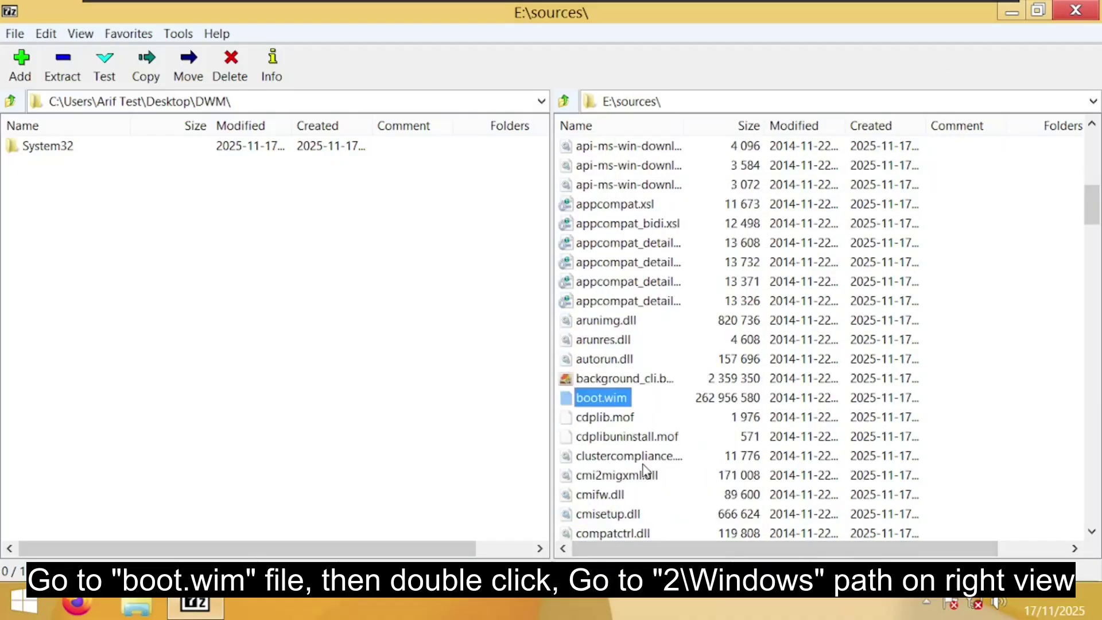
Open boot.wim to its 2\Windows folder and copy the DWM System32 folder into it
double_click(601, 397)
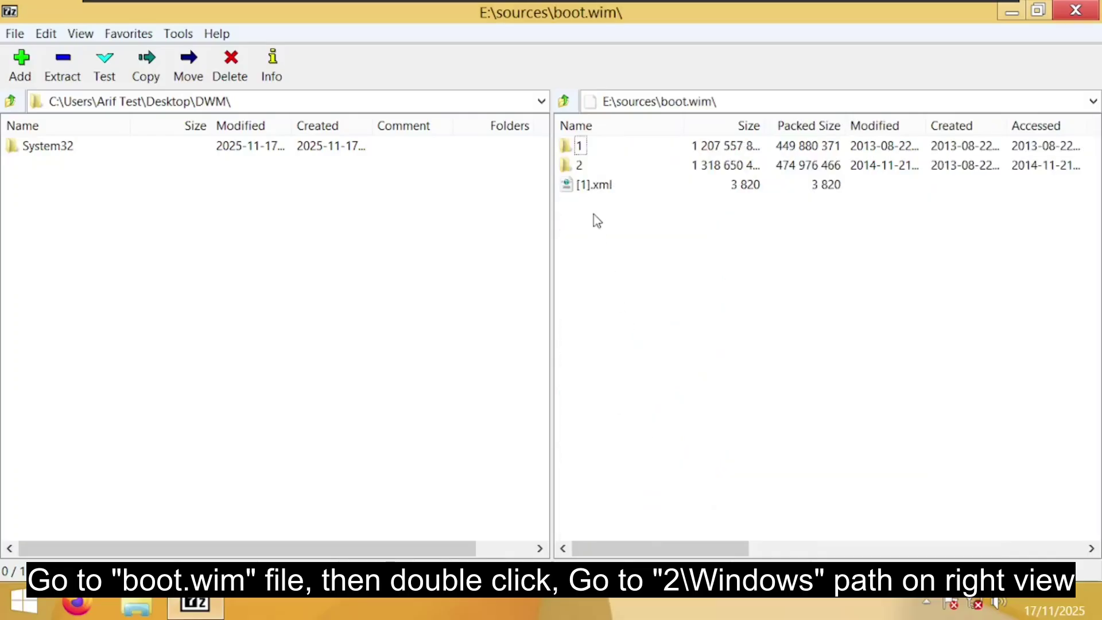
click(581, 167)
double_click(581, 166)
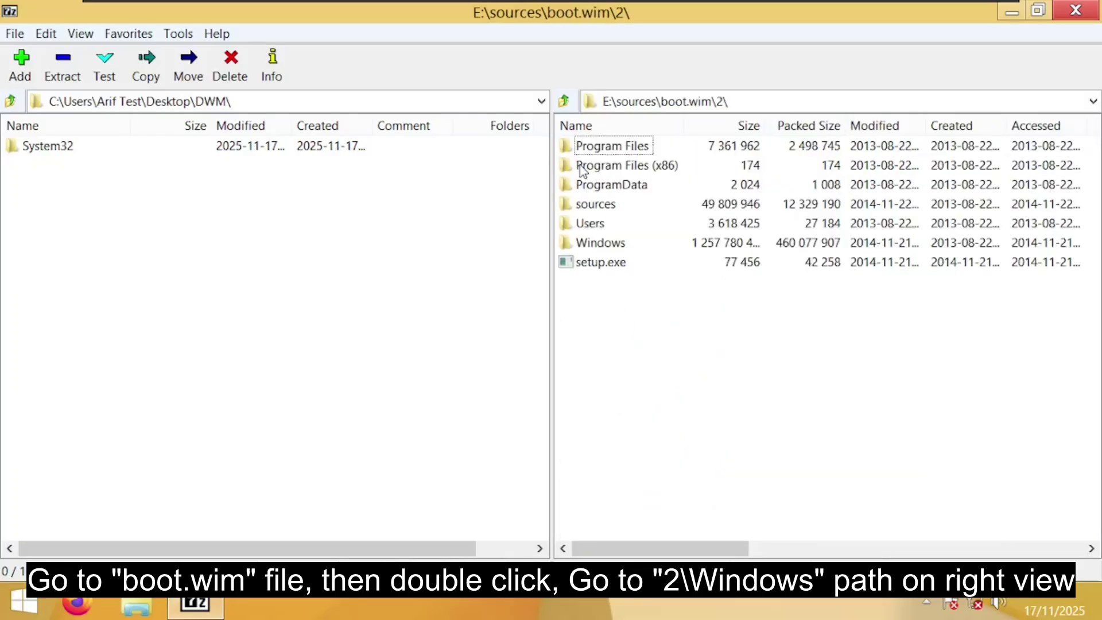
click(597, 248)
double_click(592, 247)
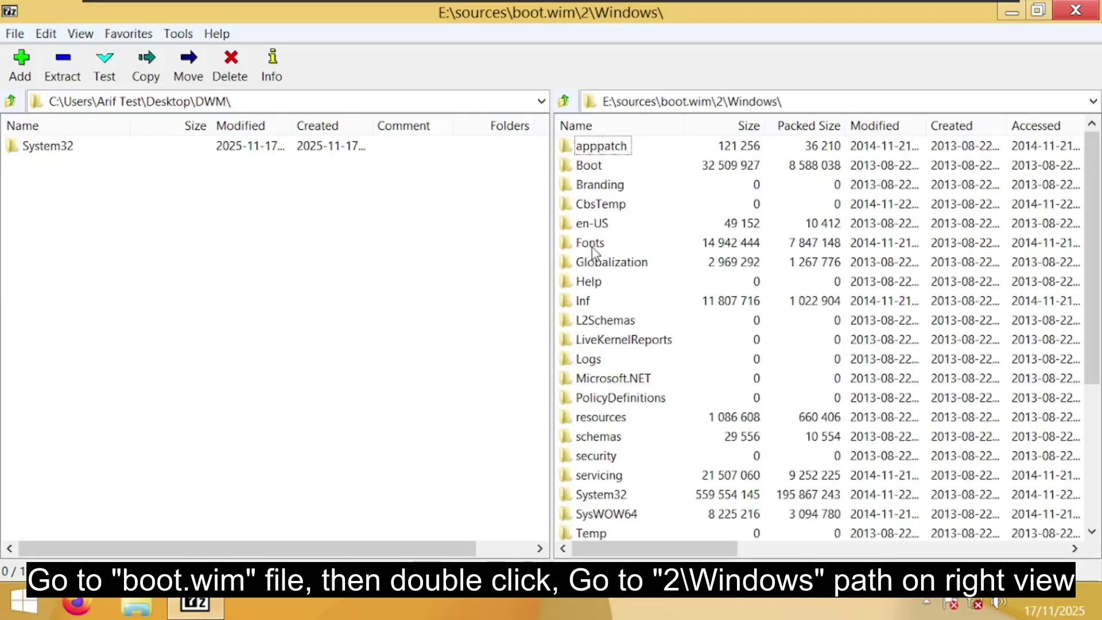
click(68, 152)
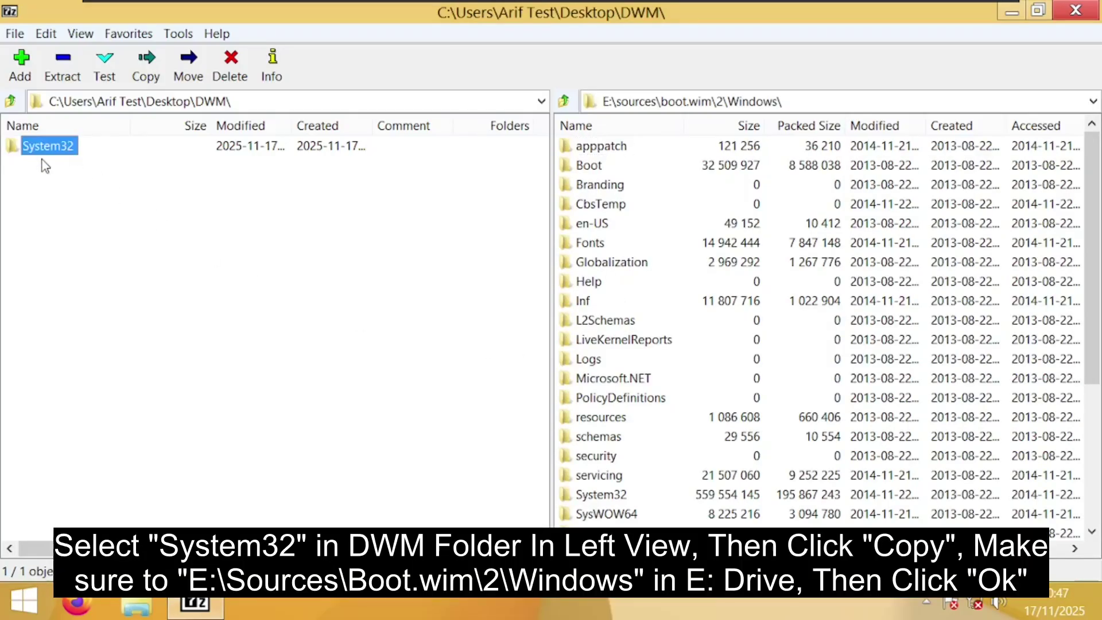
click(148, 74)
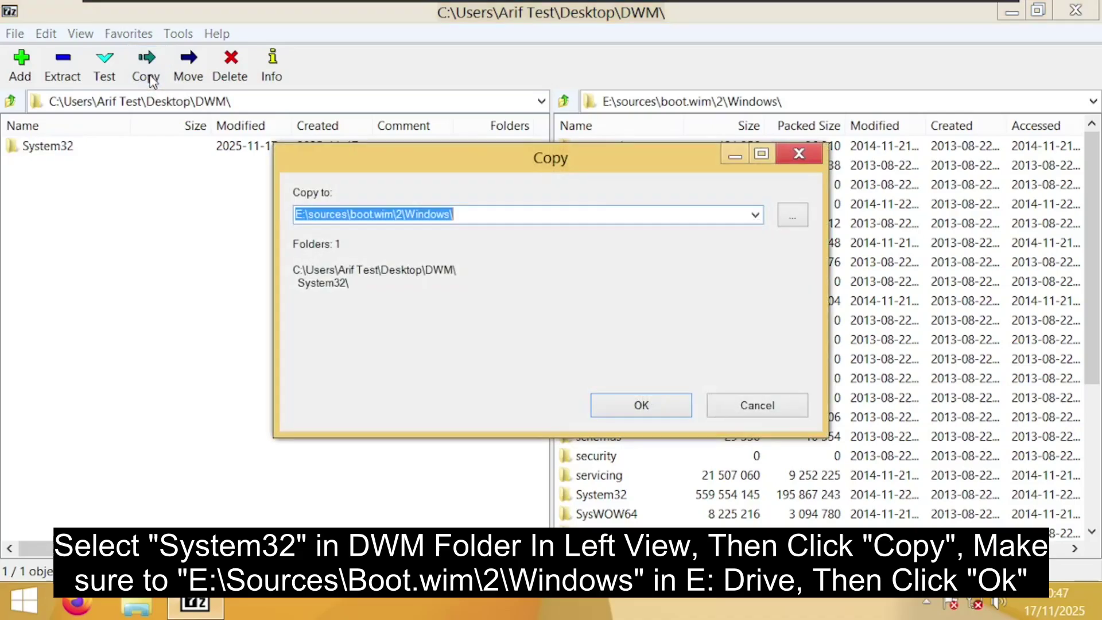
click(603, 411)
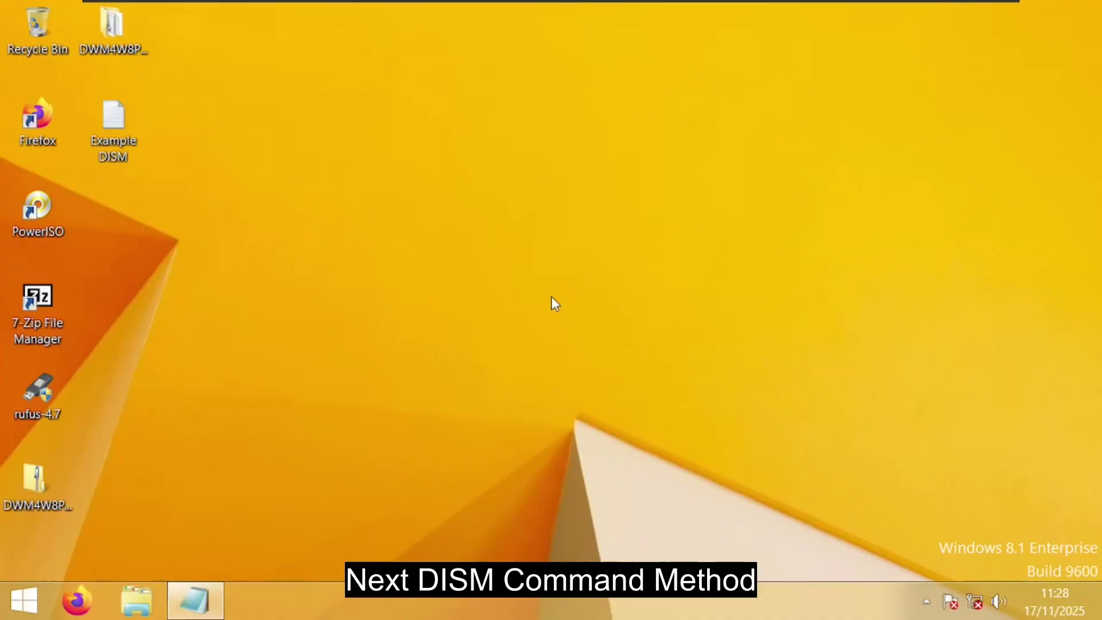
Create a new empty folder named 'Mounted' at the root of C:\
click(144, 597)
double_click(333, 280)
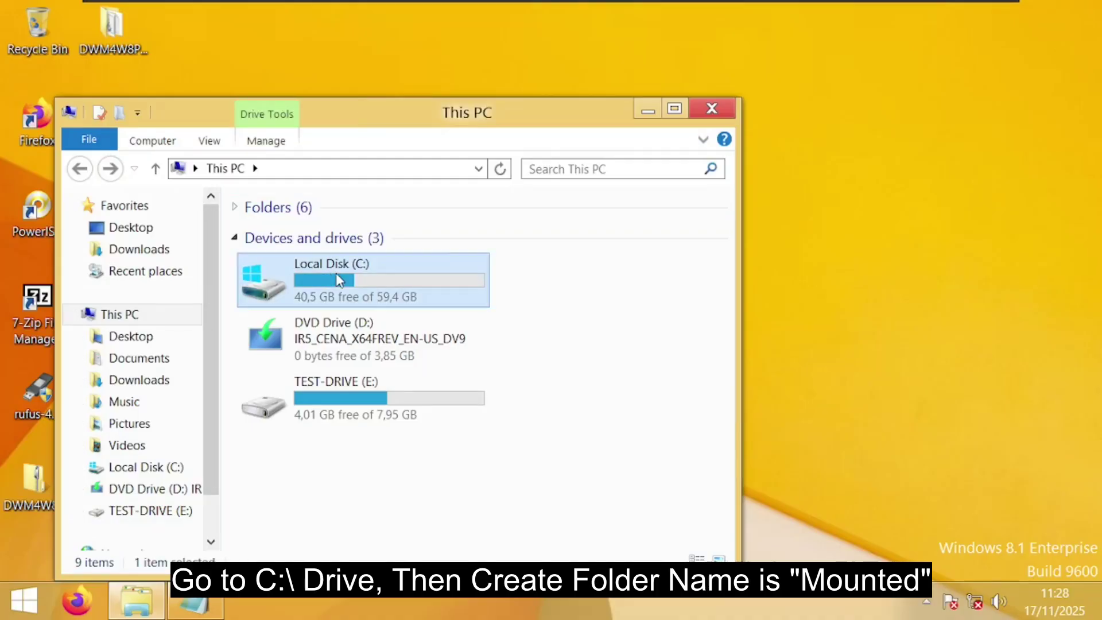
right_click(310, 404)
mouse_move(418, 362)
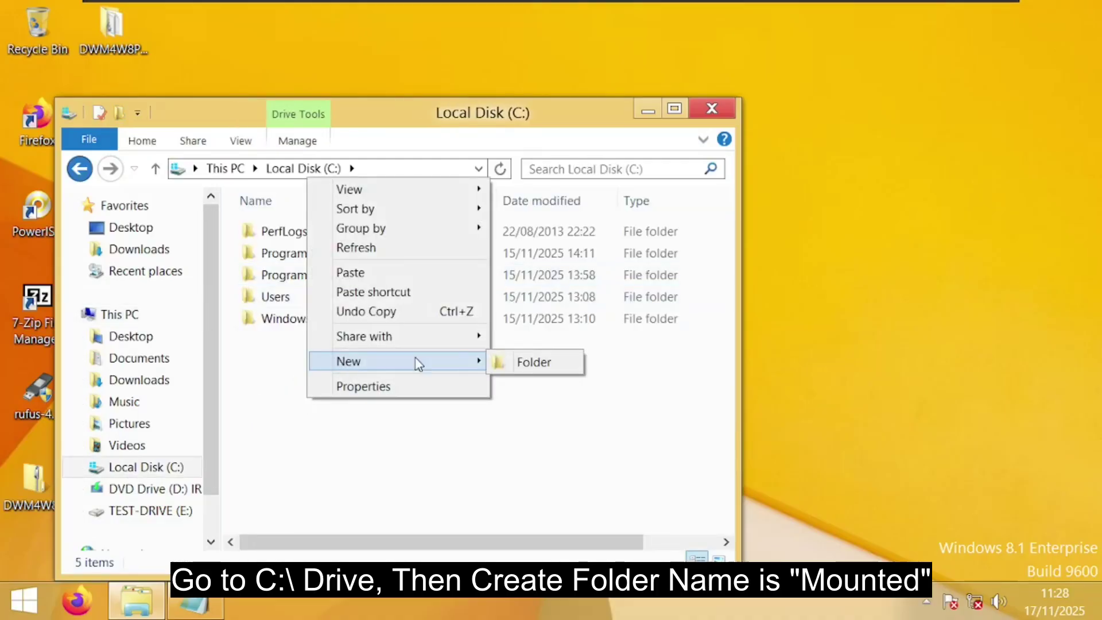
click(525, 367)
text(M)
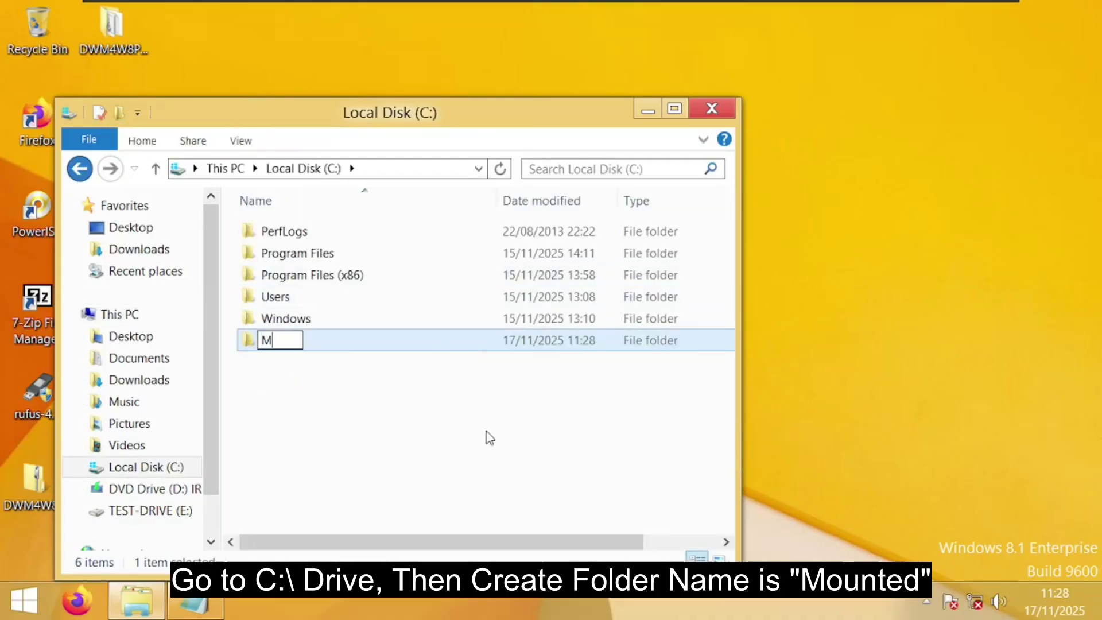
text(ounted)
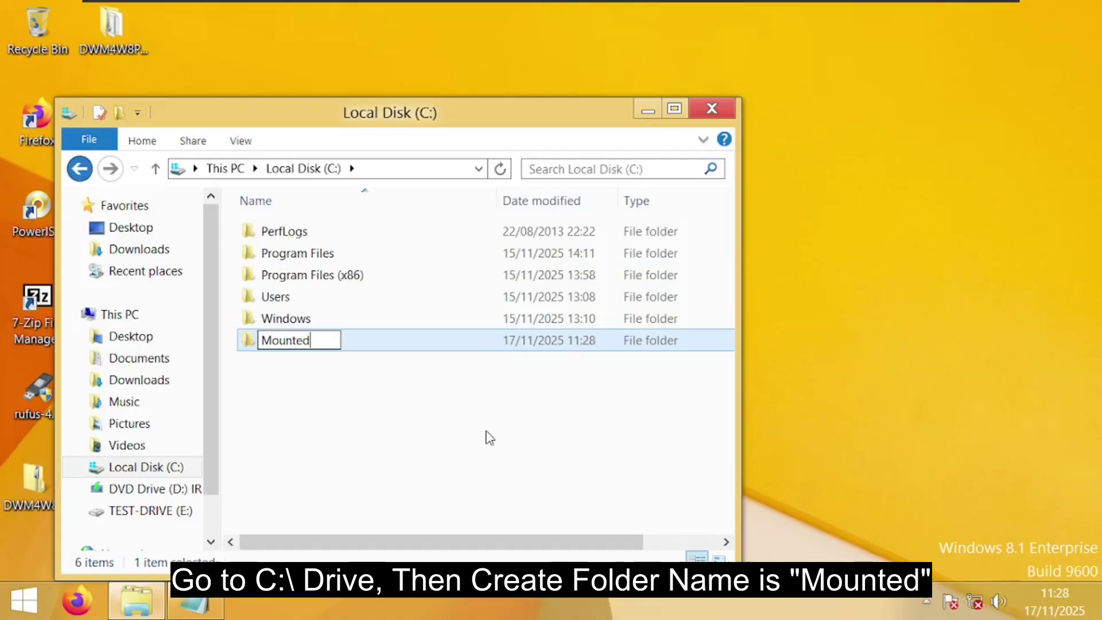
click(337, 379)
click(252, 348)
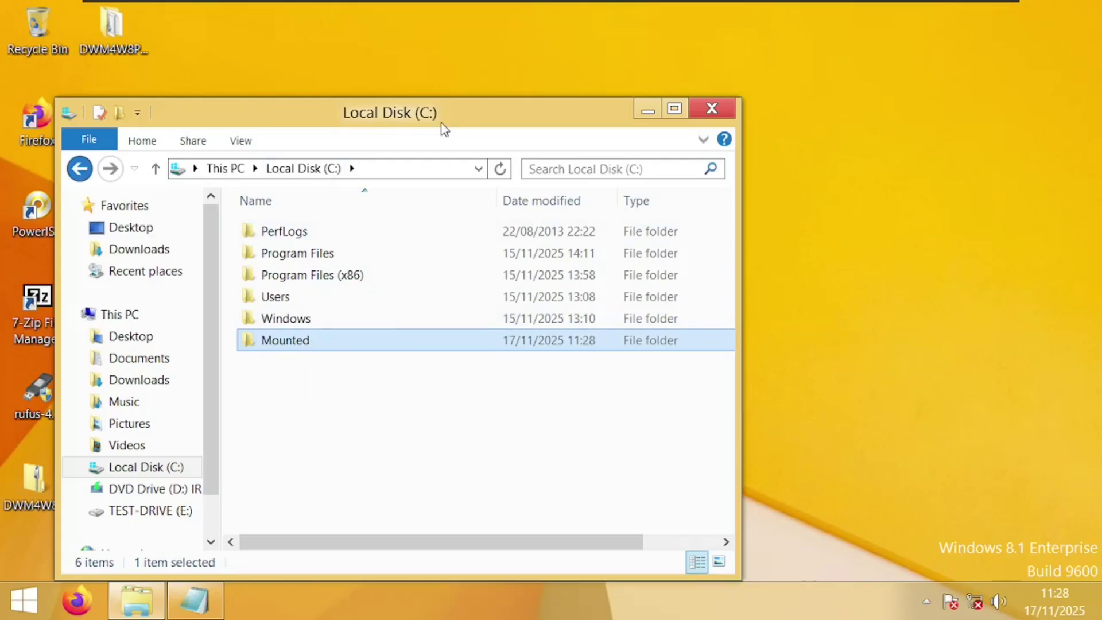
click(712, 110)
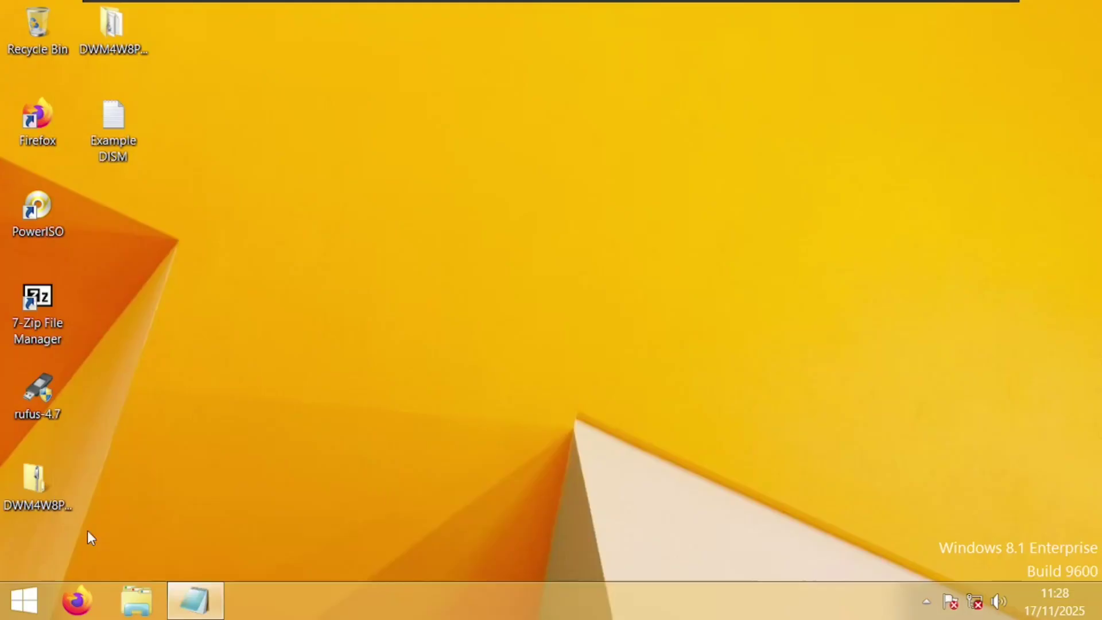
Start an administrator Command Prompt and move it to the upper right
right_click(32, 586)
click(146, 432)
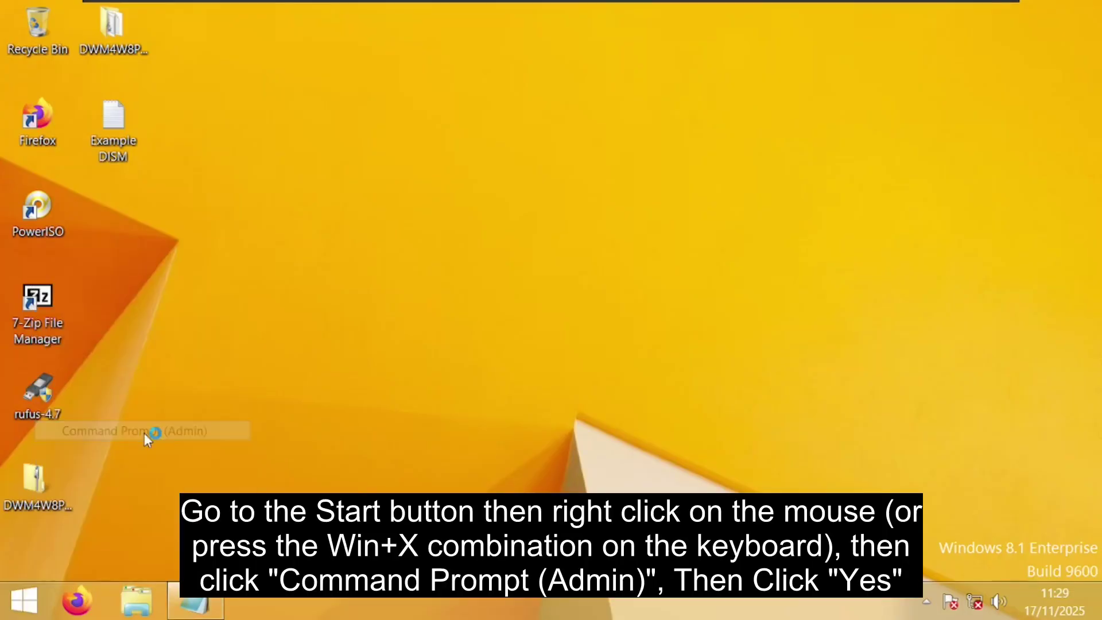
click(619, 335)
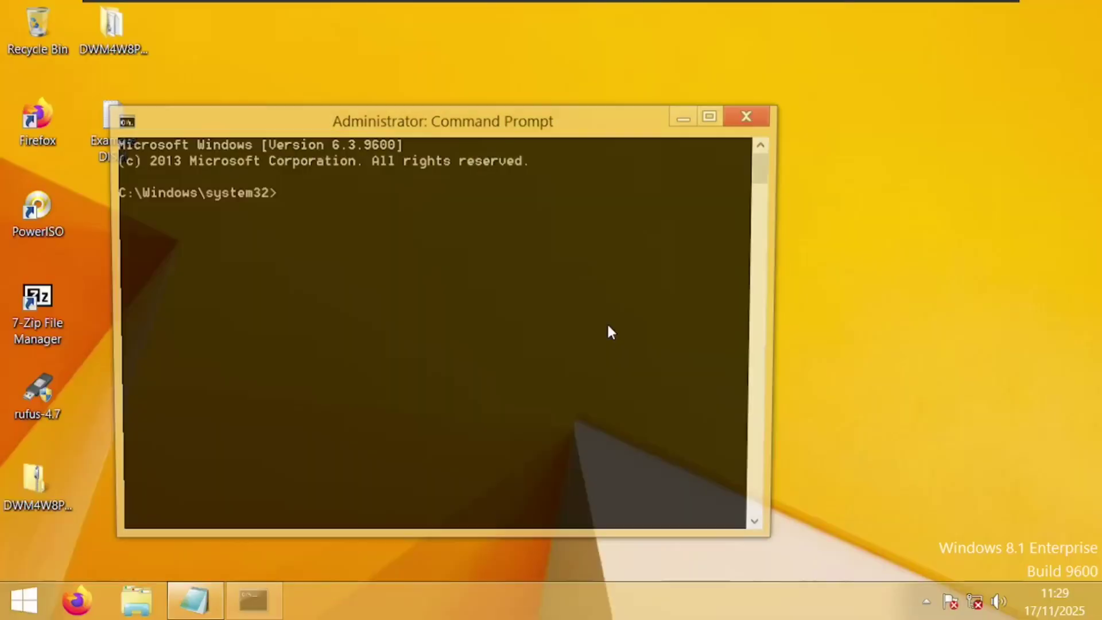
drag(370, 132, 685, 34)
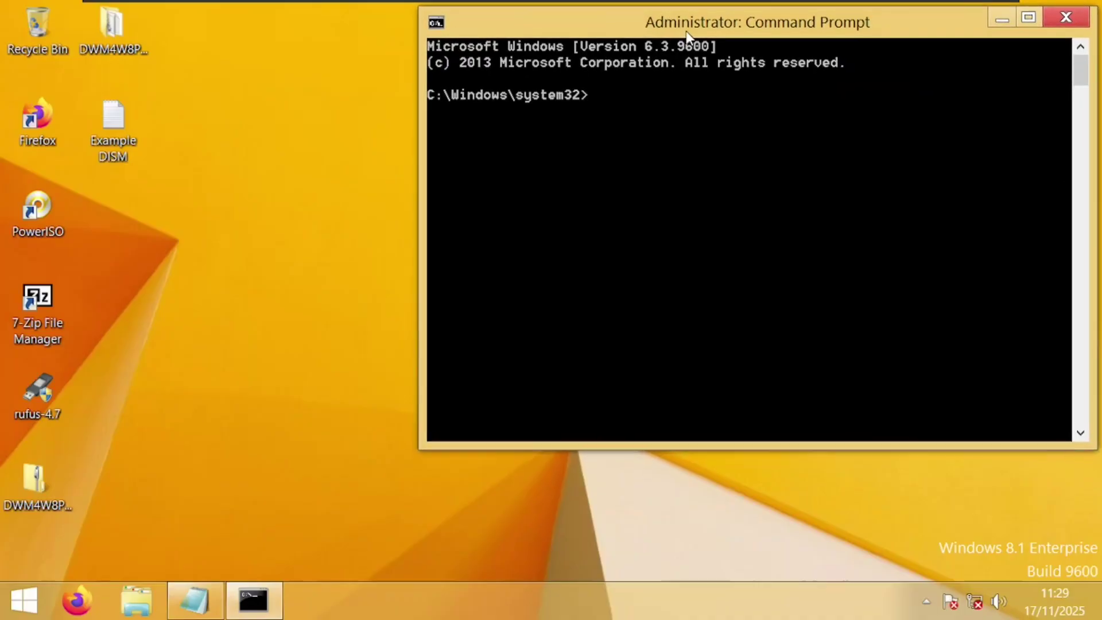
Copy the DISM mount command from the Example DISM notes into the Command Prompt
click(201, 600)
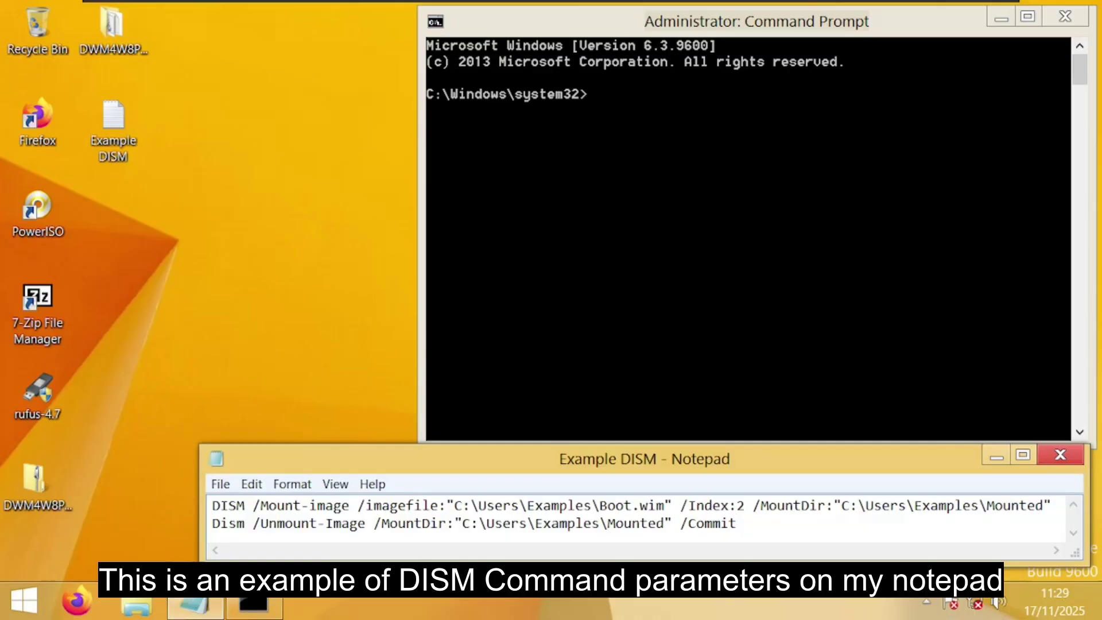
drag(212, 505, 1051, 507)
right_click(1036, 513)
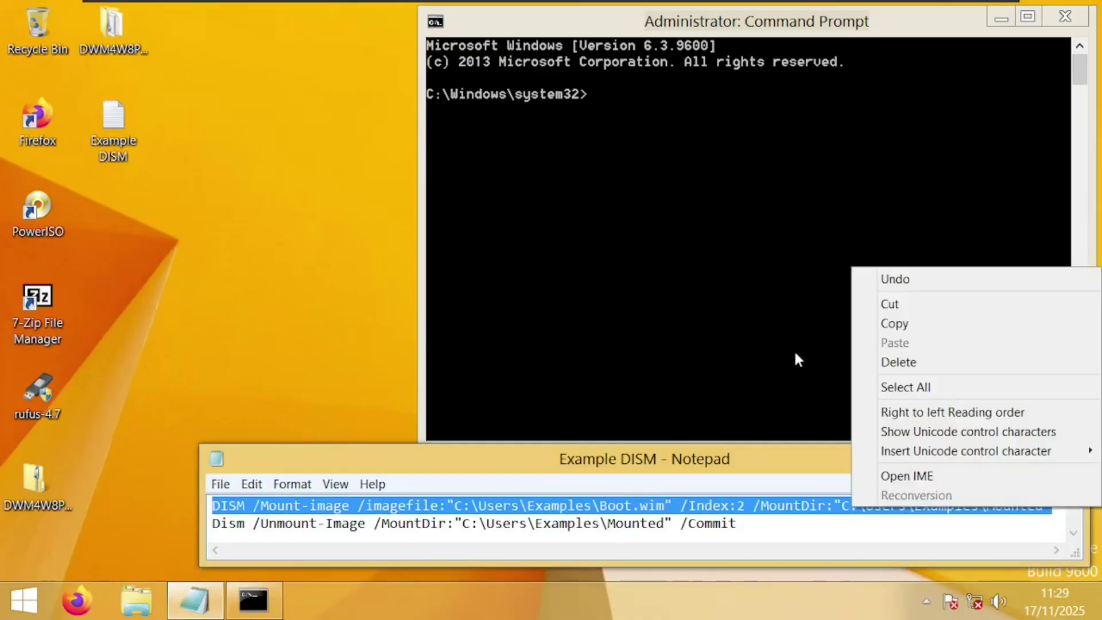
click(894, 323)
click(666, 172)
right_click(639, 131)
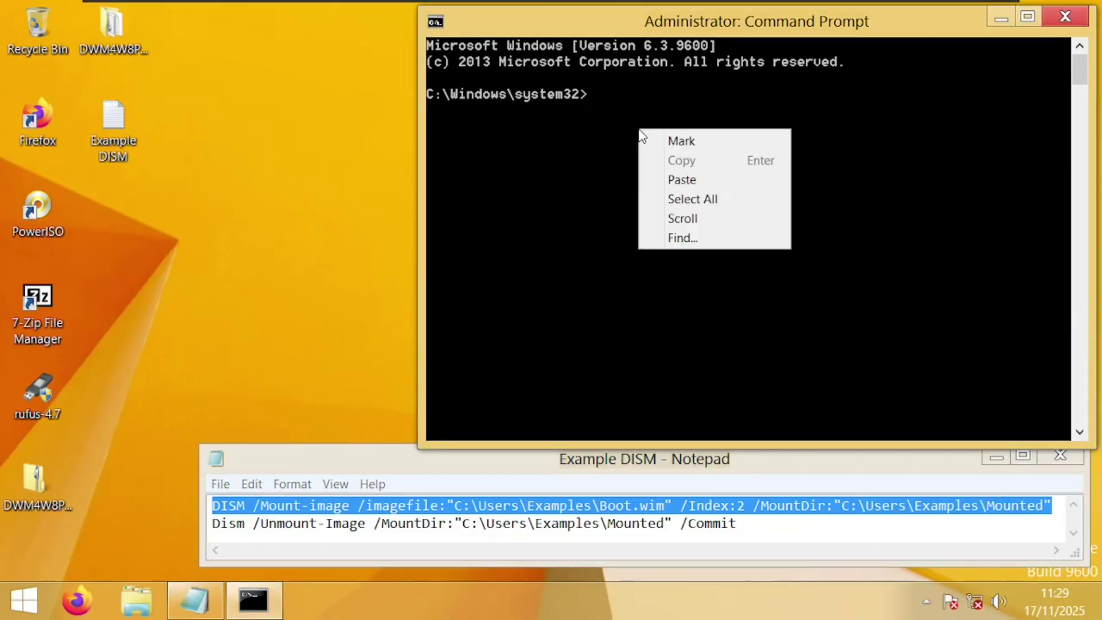
click(667, 179)
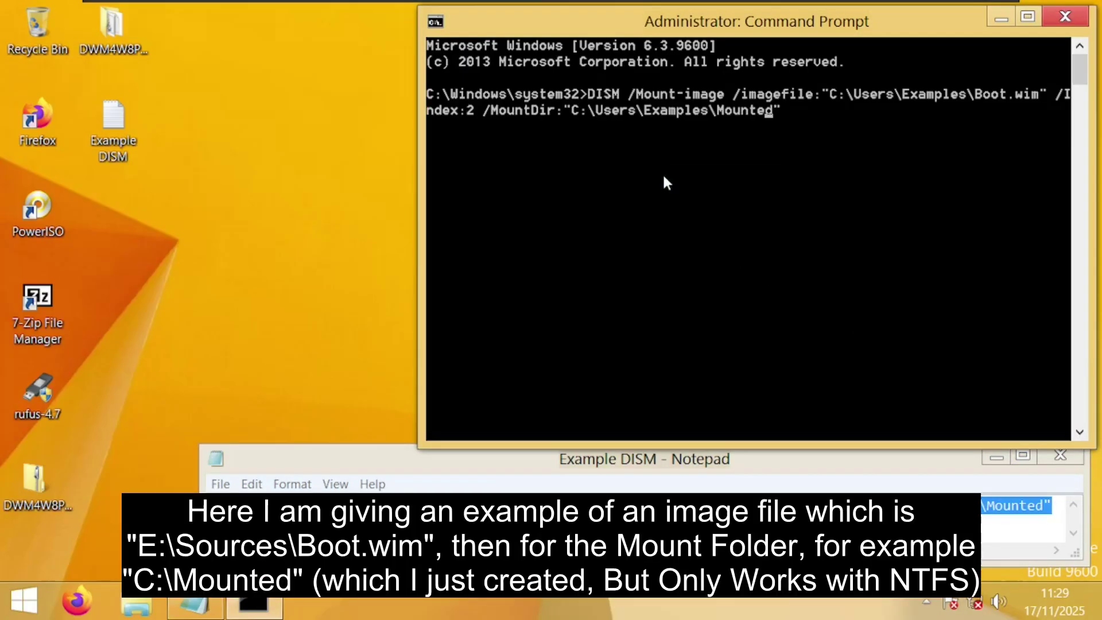
Edit paths to E:\Sources\Boot.wim and C:\Mounted, then run the Index:2 mount
key(Left)
key(Left)
key(Left)
key(Left)
key(Left)
key(Left)
key(Left)
key(BackSpace)
key(BackSpace)
key(BackSpace)
key(BackSpace)
key(BackSpace)
key(BackSpace)
key(BackSpace)
key(BackSpace)
key(BackSpace)
key(BackSpace)
key(BackSpace)
key(BackSpace)
key(BackSpace)
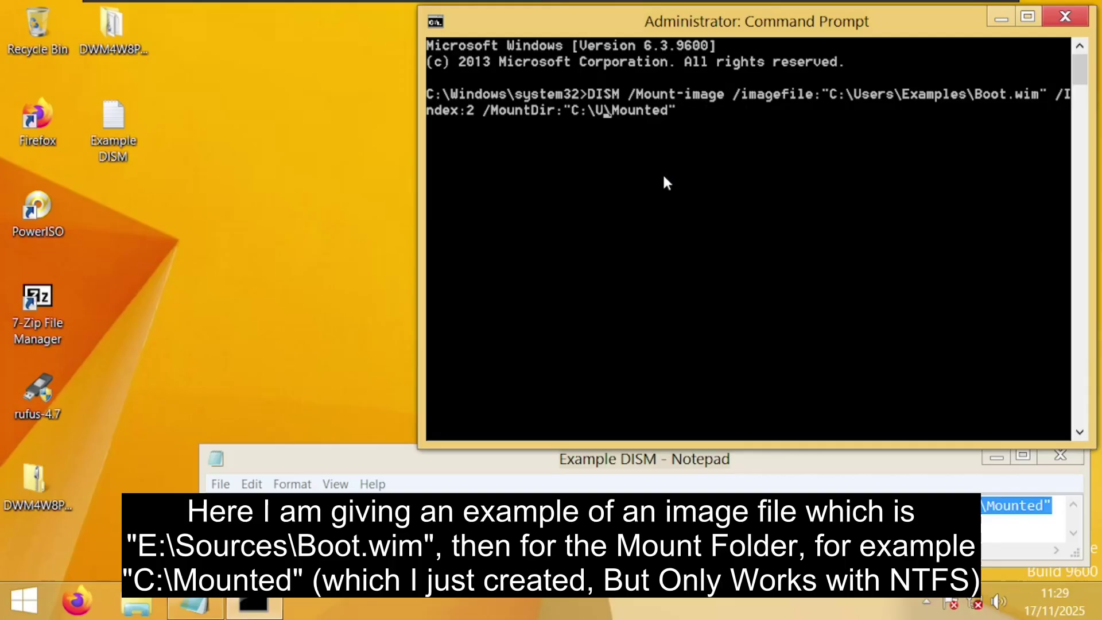
key(BackSpace)
key(Left)
key(Left)
key(Left)
key(Left)
key(Left)
key(Left)
key(Left)
key(Left)
key(Left)
key(Left)
key(Left)
key(Left)
key(Left)
key(Left)
key(Left)
key(Left)
key(Left)
key(Left)
key(Left)
key(Left)
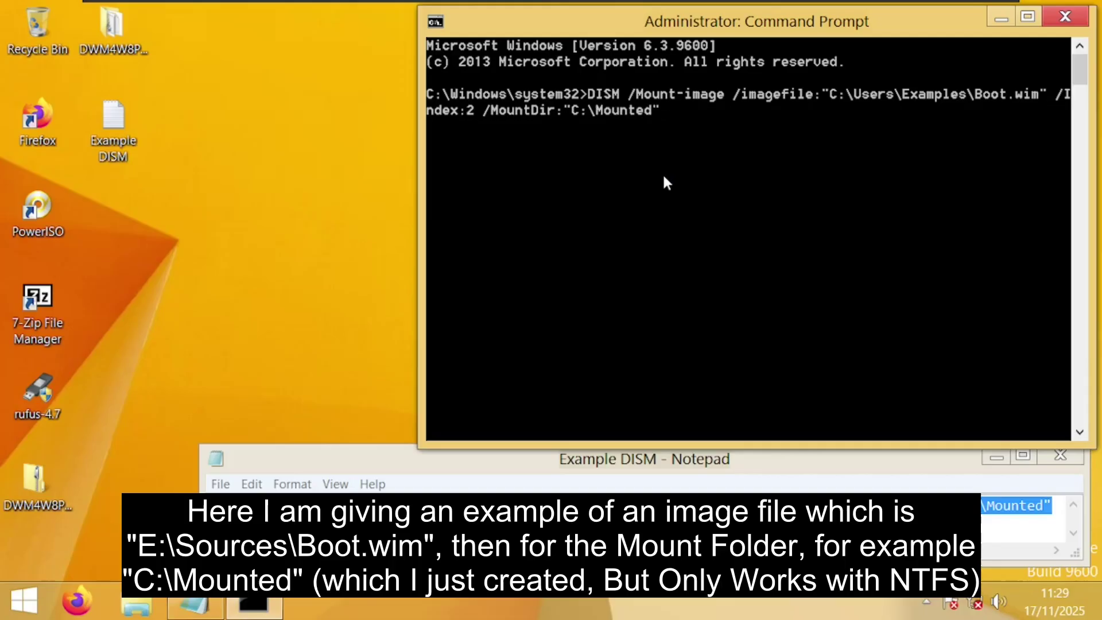
key(Left)
key(Left)
key(Left)
key(Left)
key(Left)
key(Left)
key(Left)
key(Left)
key(Left)
key(Left)
key(Left)
key(Left)
key(Left)
key(BackSpace)
key(BackSpace)
key(BackSpace)
key(BackSpace)
key(BackSpace)
key(BackSpace)
key(BackSpace)
key(BackSpace)
key(BackSpace)
key(BackSpace)
key(BackSpace)
key(BackSpace)
key(BackSpace)
key(BackSpace)
key(BackSpace)
key(BackSpace)
key(BackSpace)
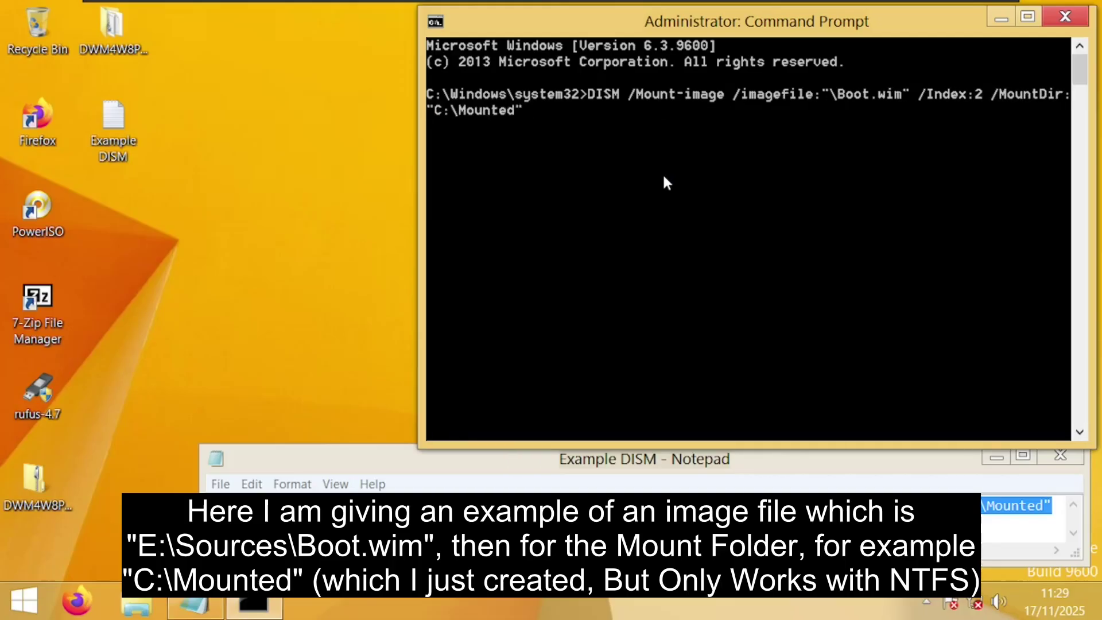
text(E:\)
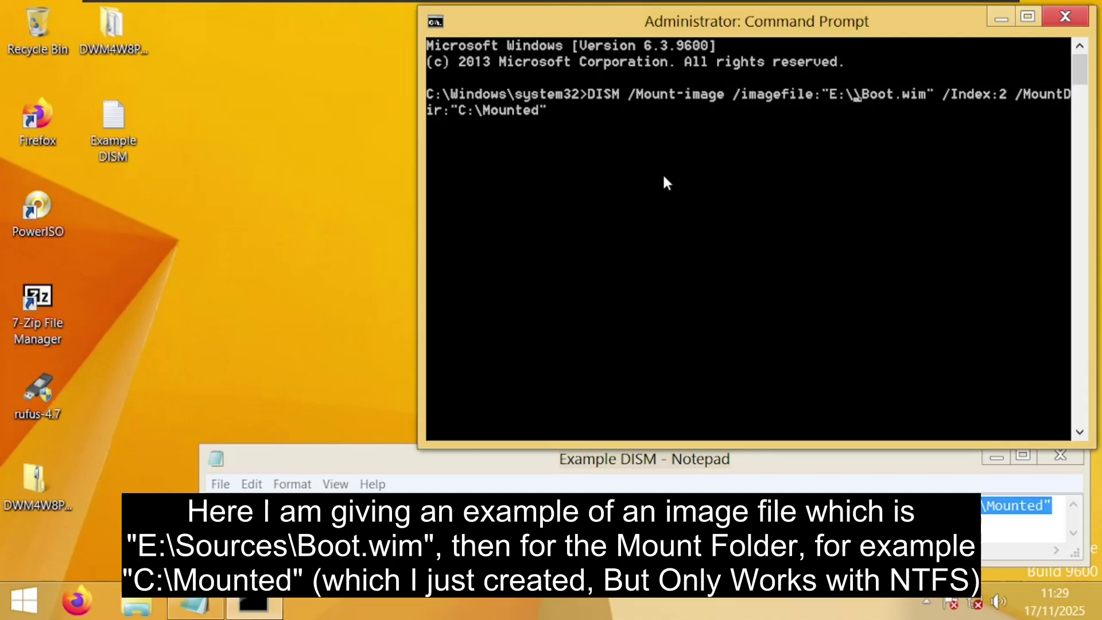
text(Sources)
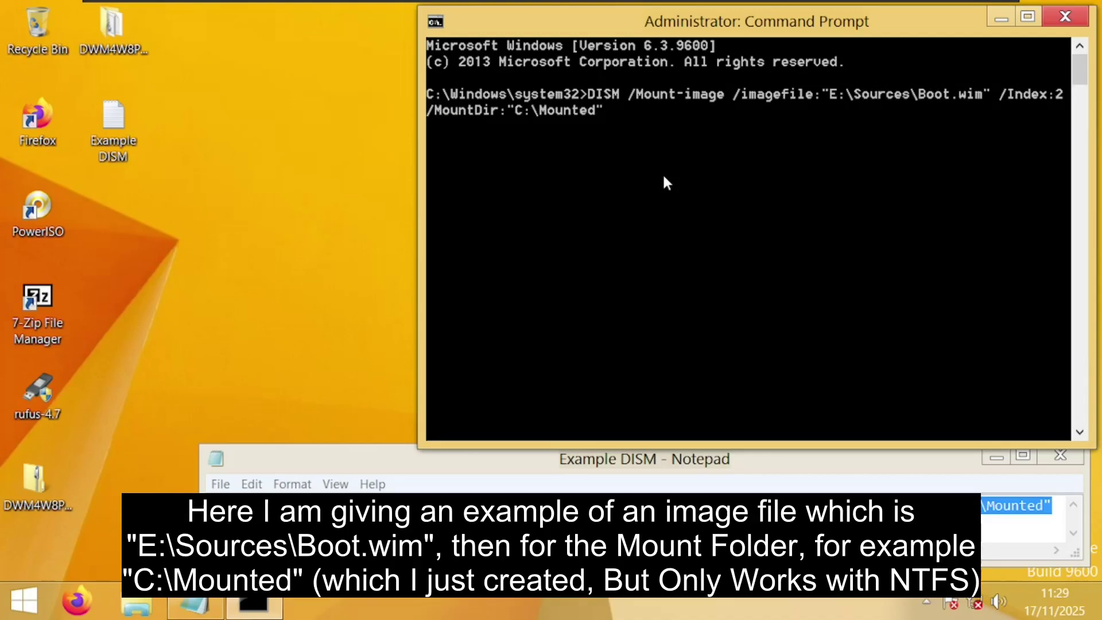
key(Right)
key(Right)
key(Right)
key(Right)
key(Right)
key(Right)
key(Right)
key(Right)
key(Right)
key(Right)
key(Right)
key(Right)
key(Right)
key(Right)
key(Right)
key(Right)
key(Right)
key(Right)
key(Right)
key(Right)
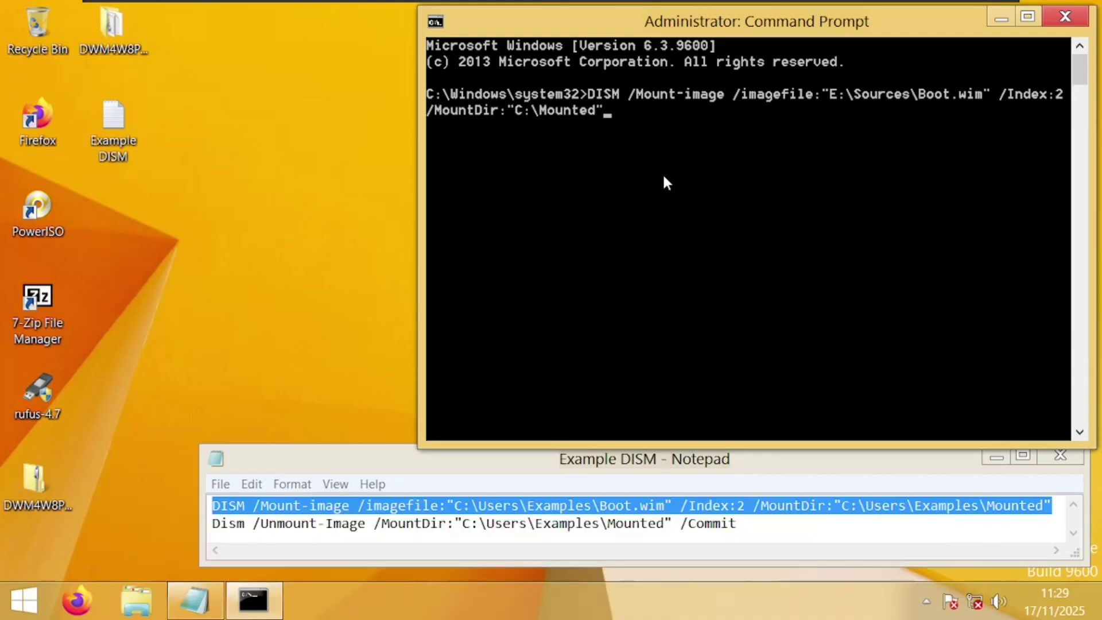
key(Return)
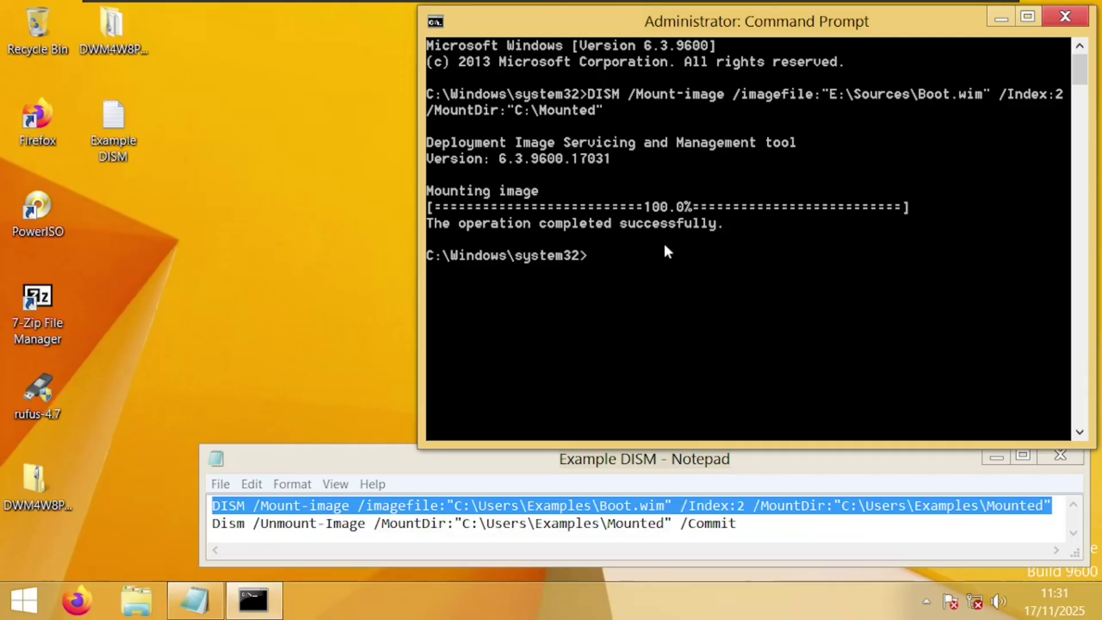
Run the DWM4W8PE-v1.1 setup batch file as administrator and continue through its prompts
double_click(119, 33)
right_click(289, 235)
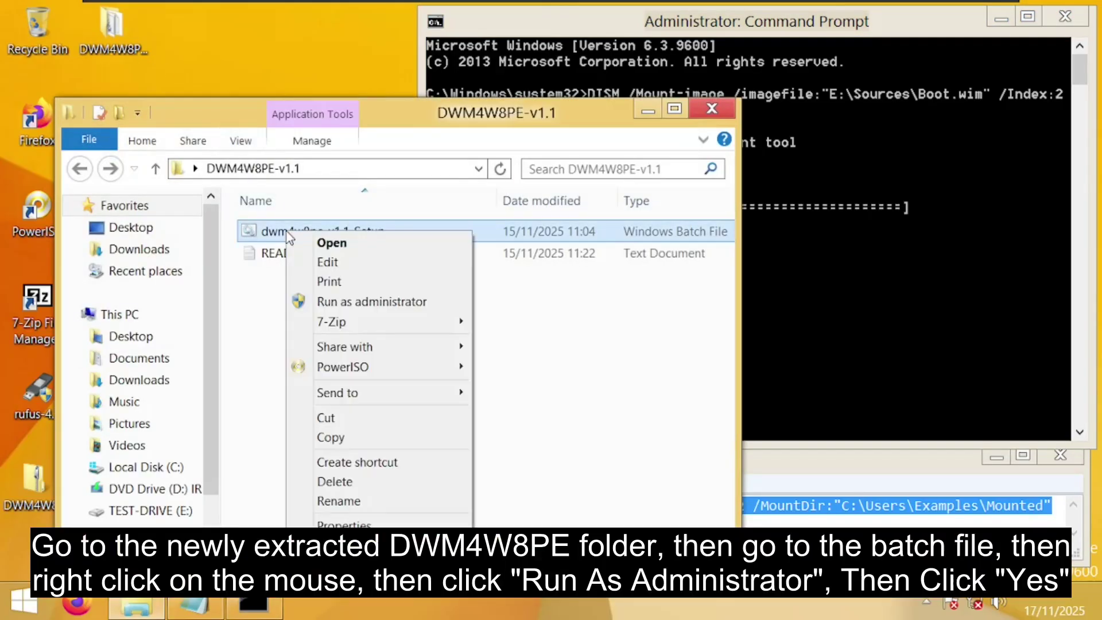
click(322, 301)
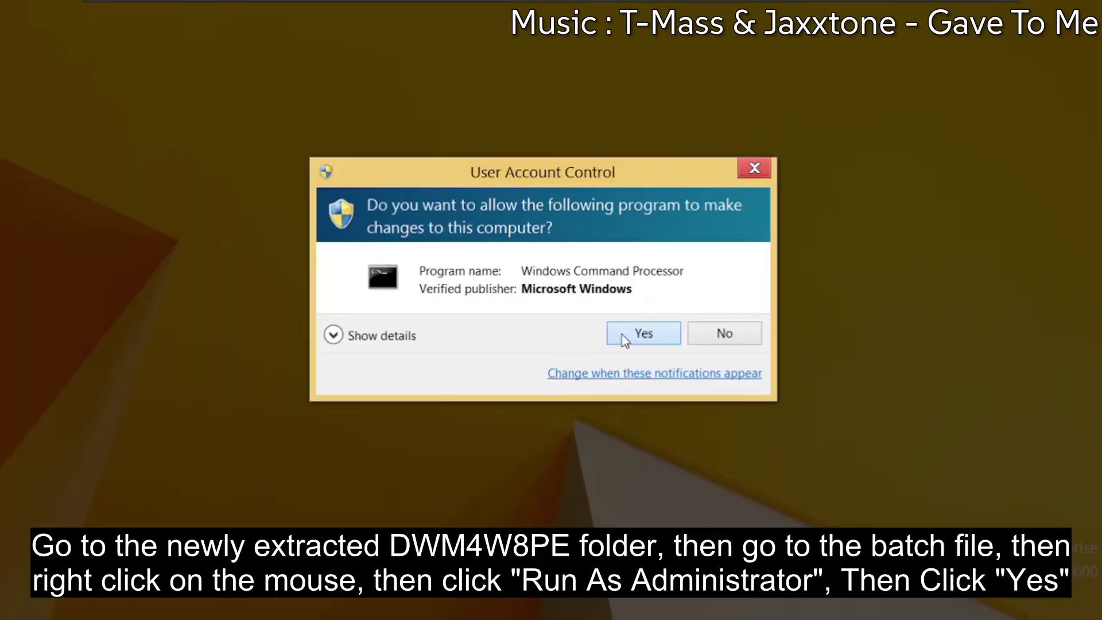
click(625, 340)
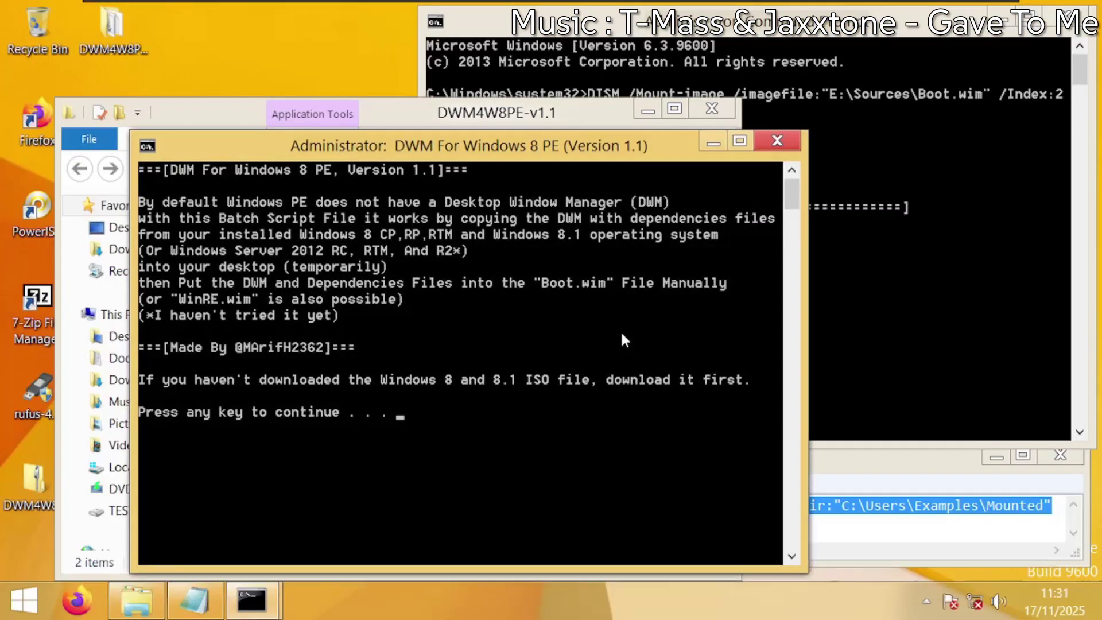
key(Return)
key(Return)
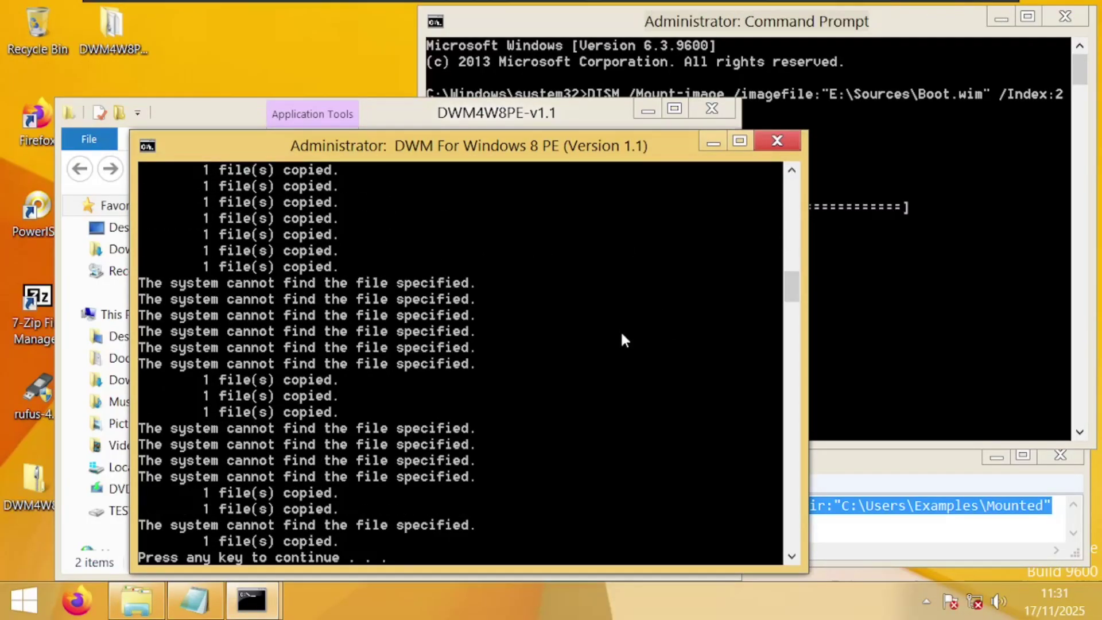
key(Return)
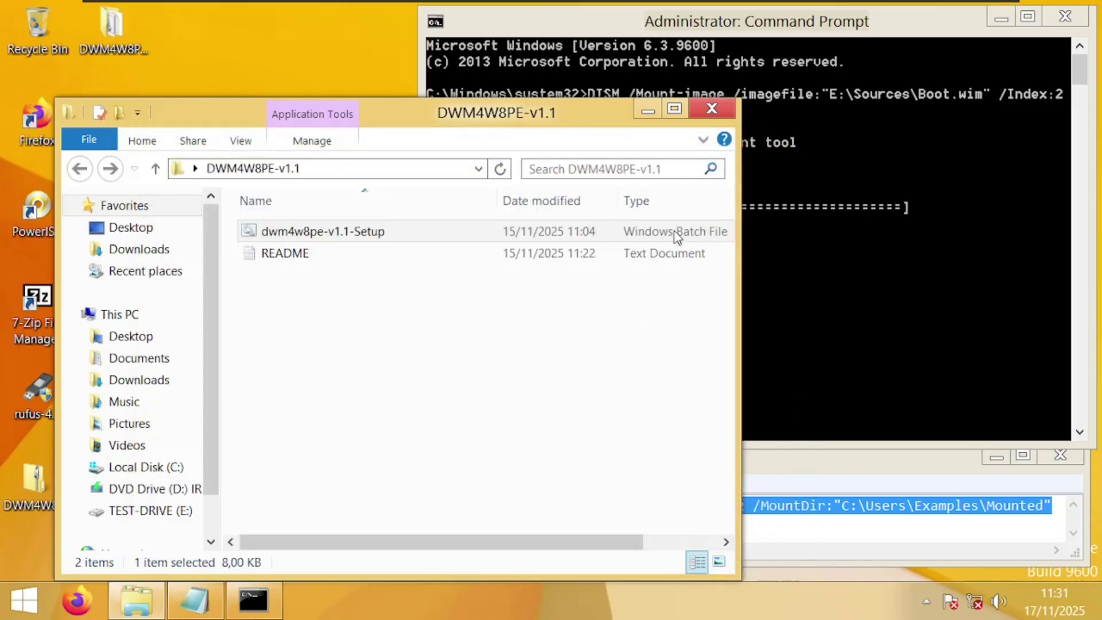
click(712, 109)
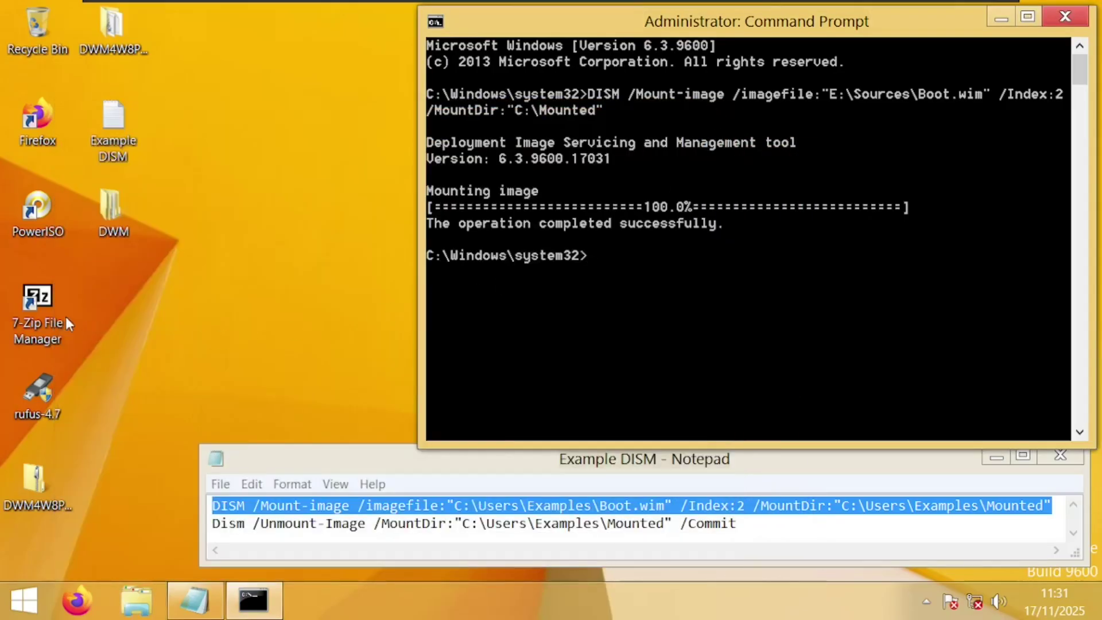
Launch 7-Zip as administrator and open C:\Mounted\Windows in the right pane
right_click(41, 302)
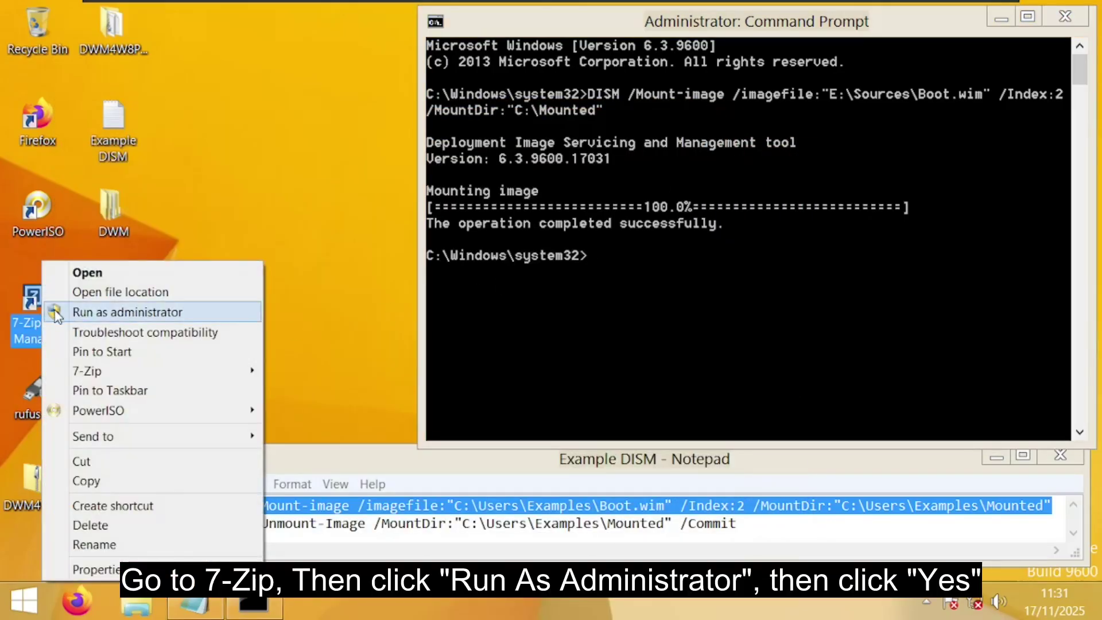
click(55, 311)
click(619, 336)
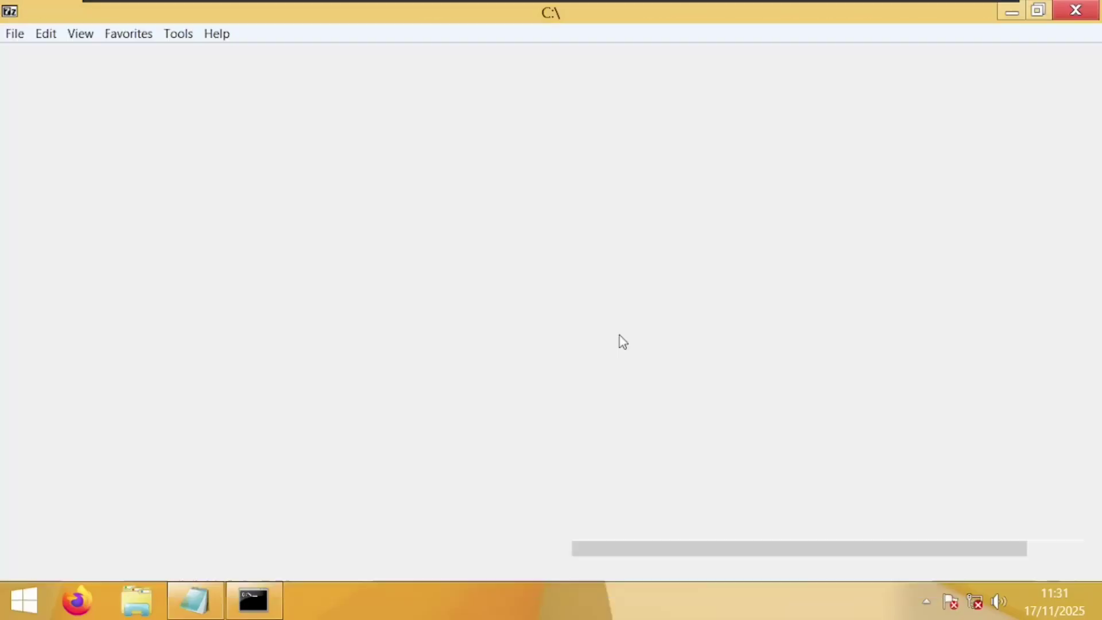
click(592, 189)
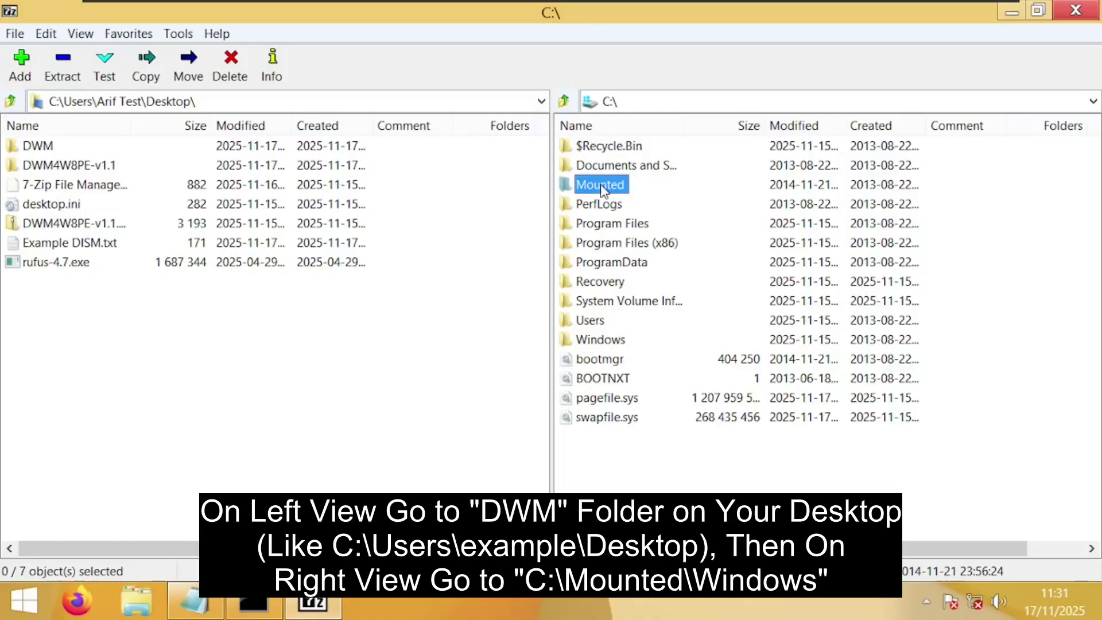
double_click(601, 185)
click(588, 243)
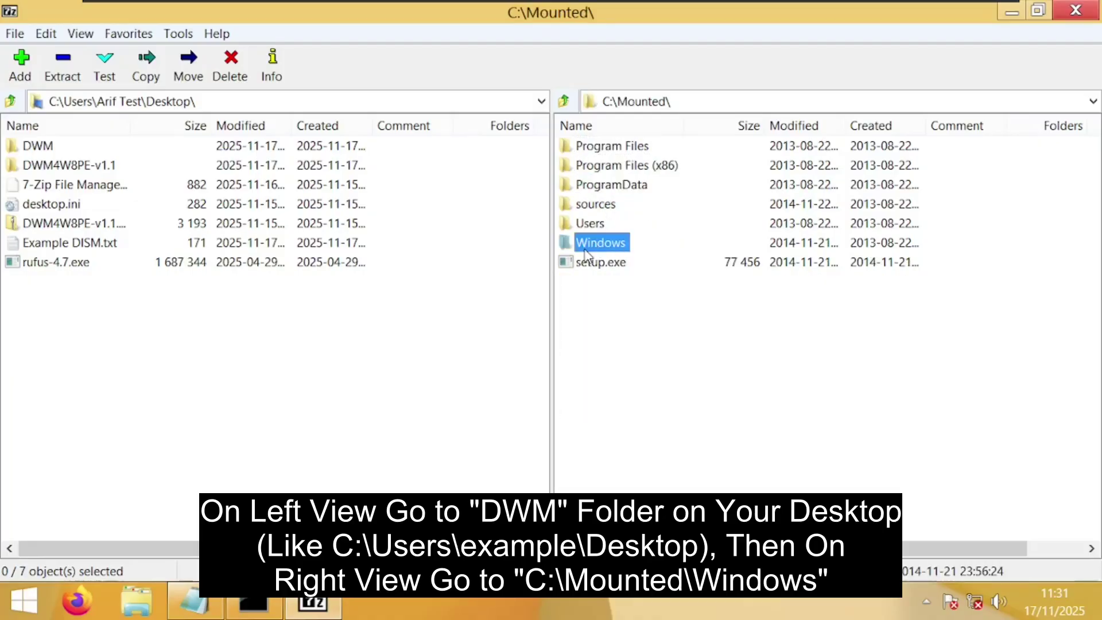
double_click(597, 243)
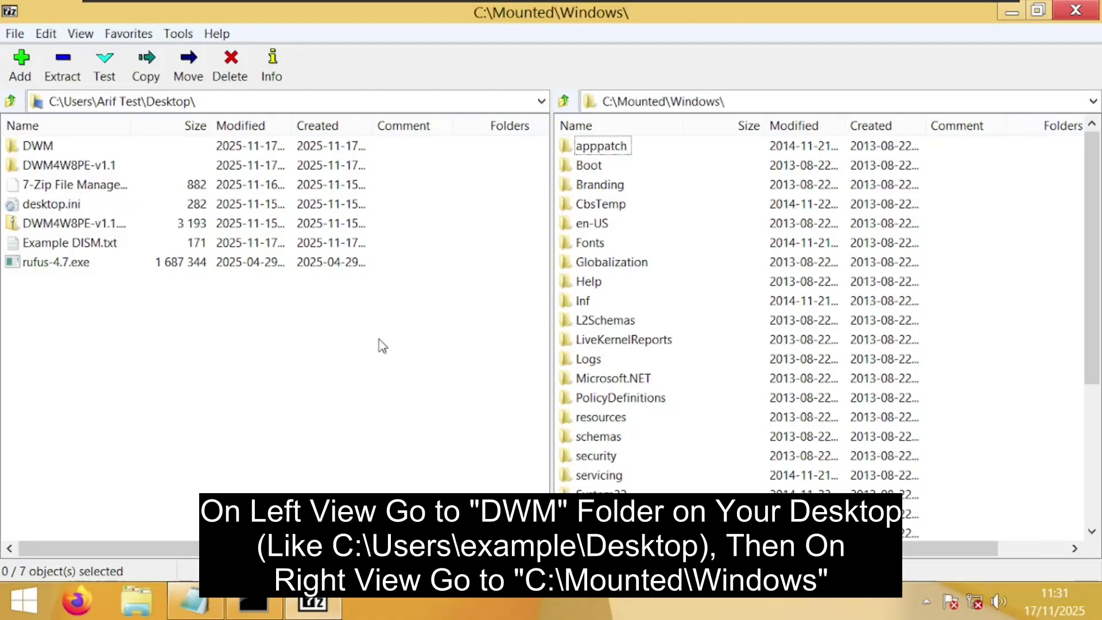
Copy DWM\System32 into C:\Mounted\Windows with Yes to All, then close 7-Zip
double_click(49, 147)
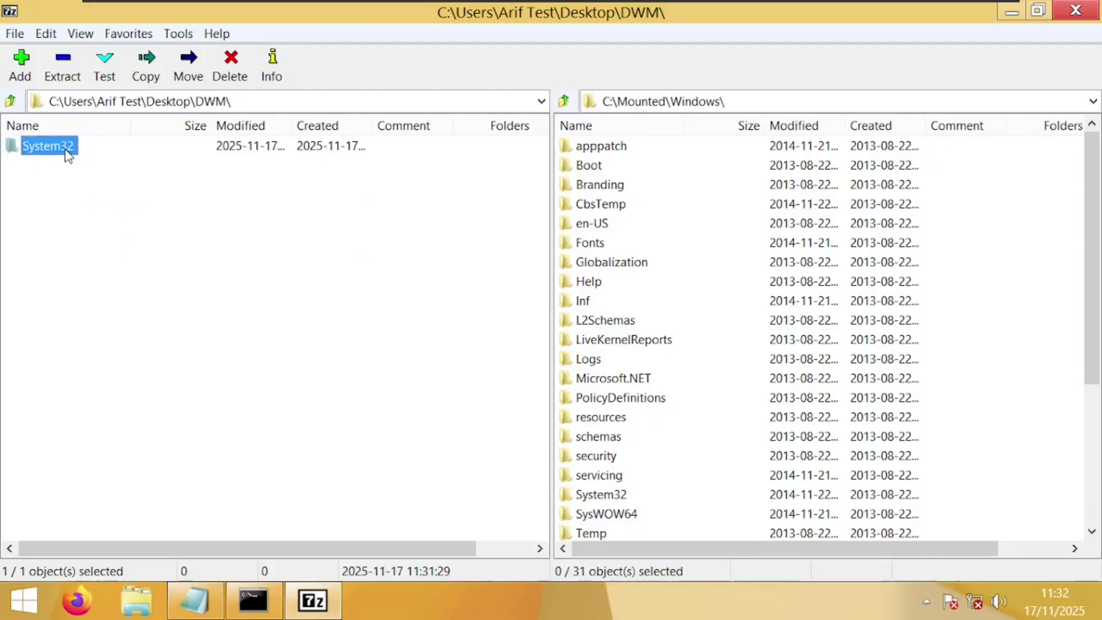
click(107, 103)
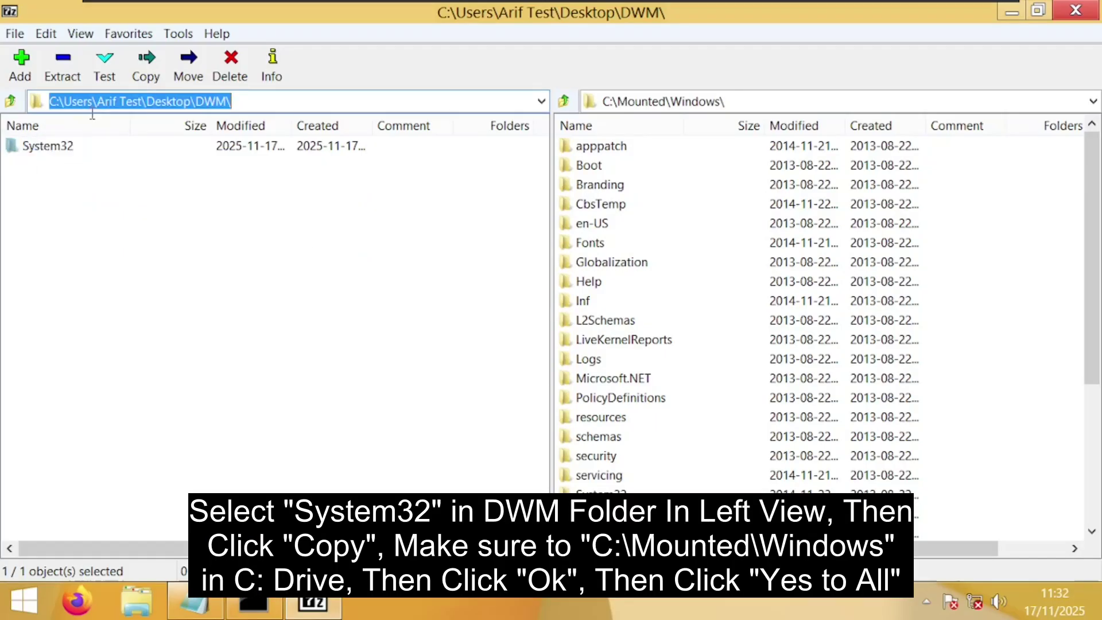
click(607, 104)
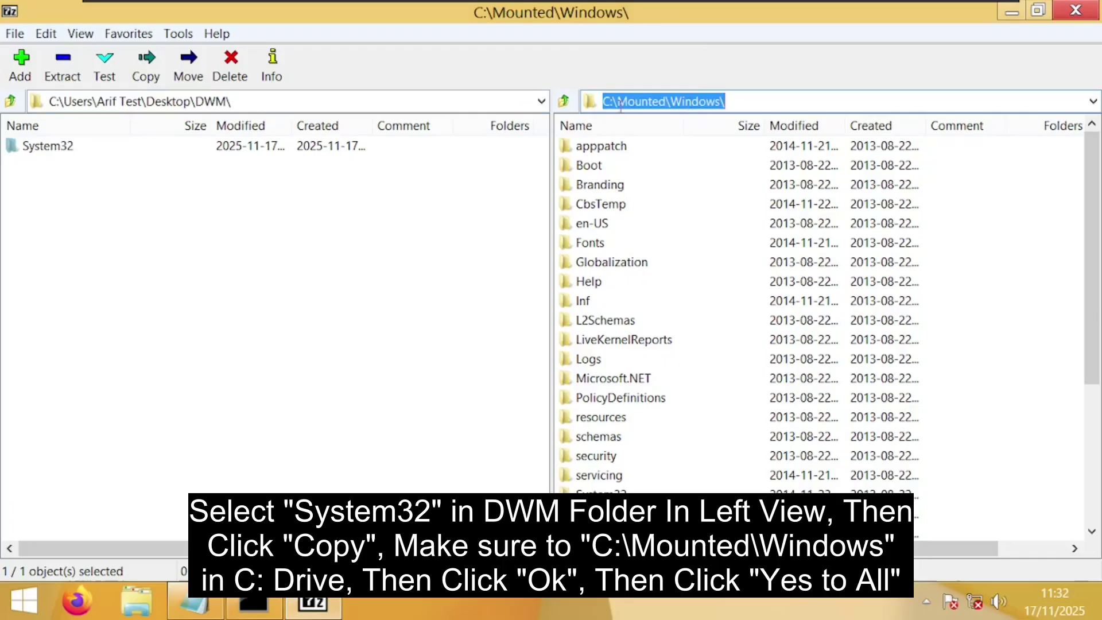
click(49, 148)
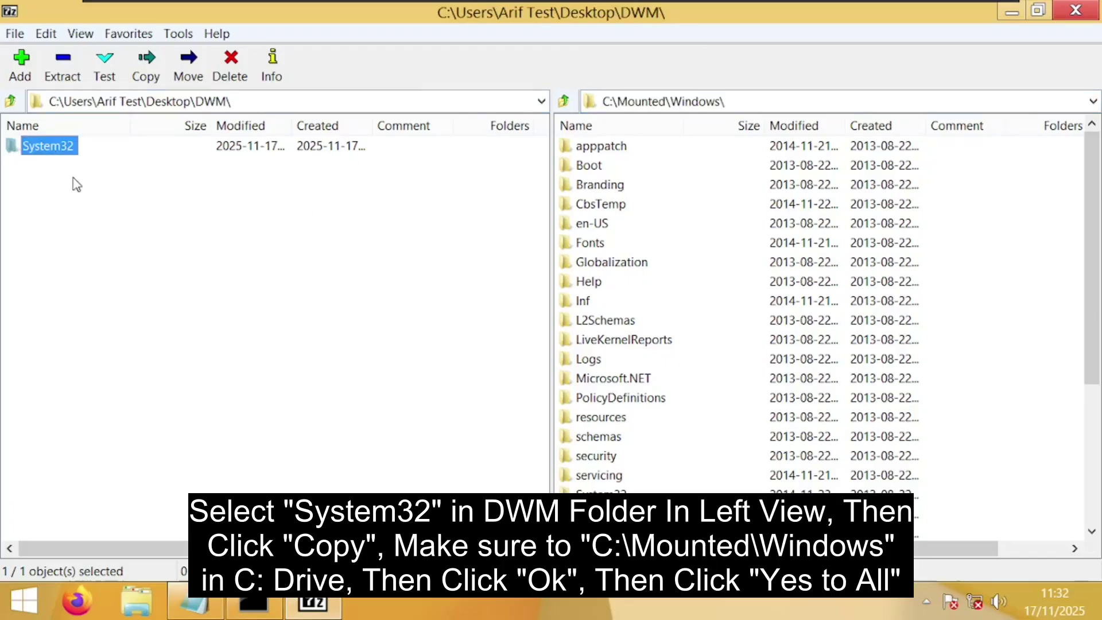
click(148, 71)
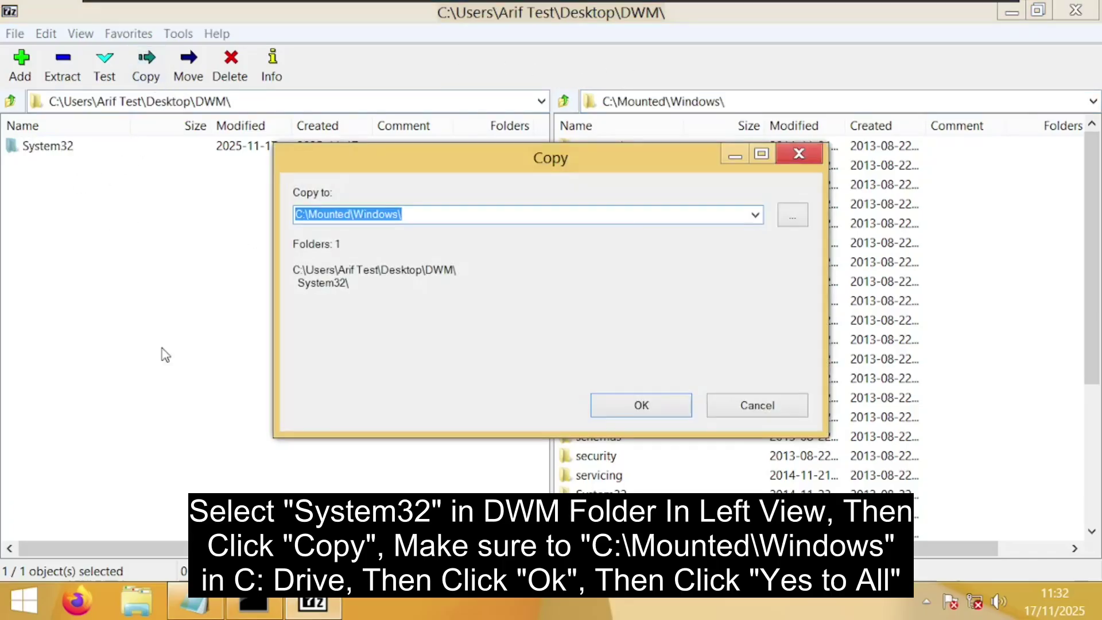
click(608, 400)
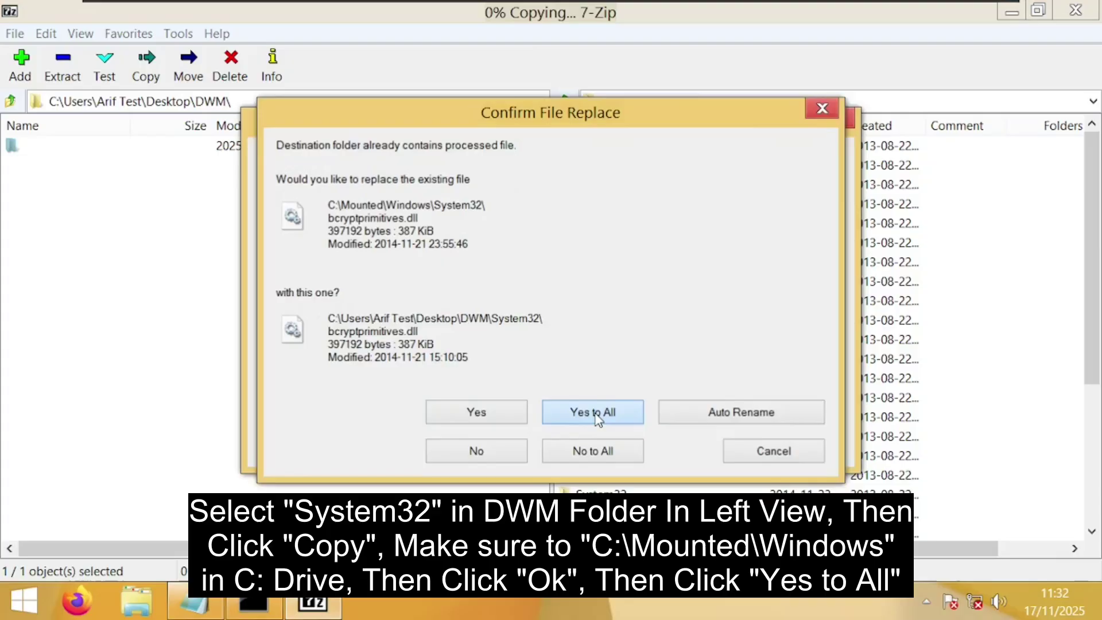
click(597, 412)
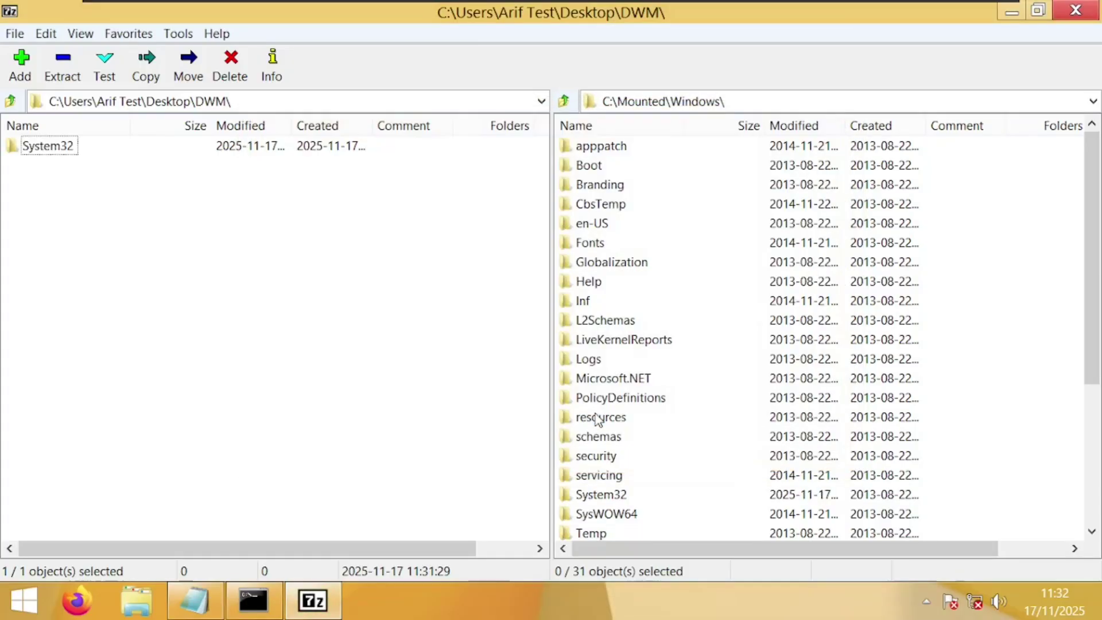
click(565, 102)
click(566, 103)
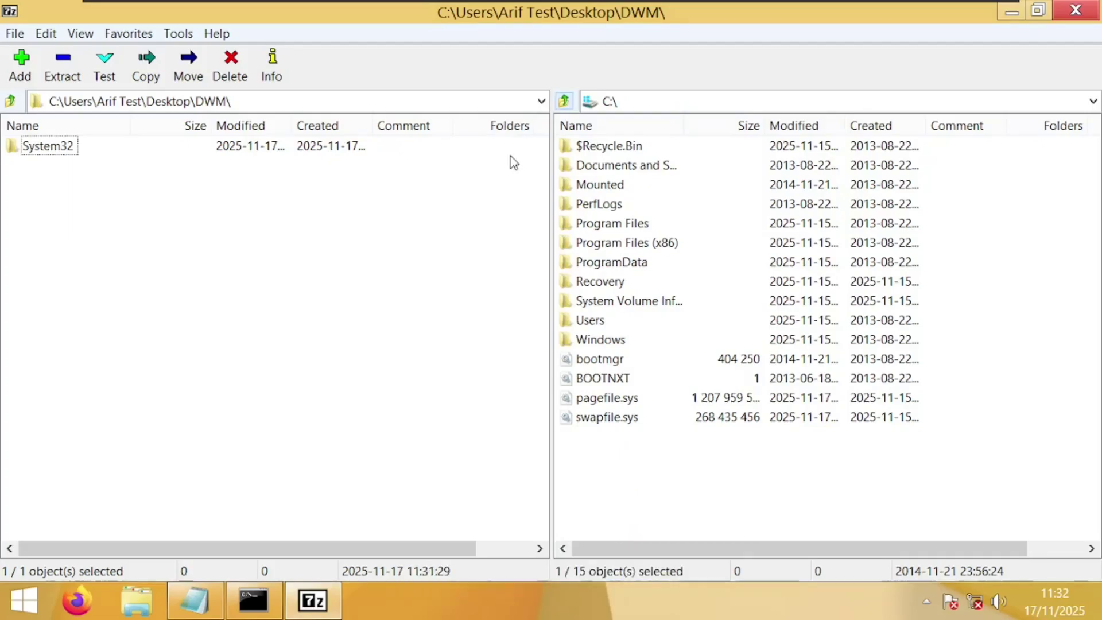
click(1077, 11)
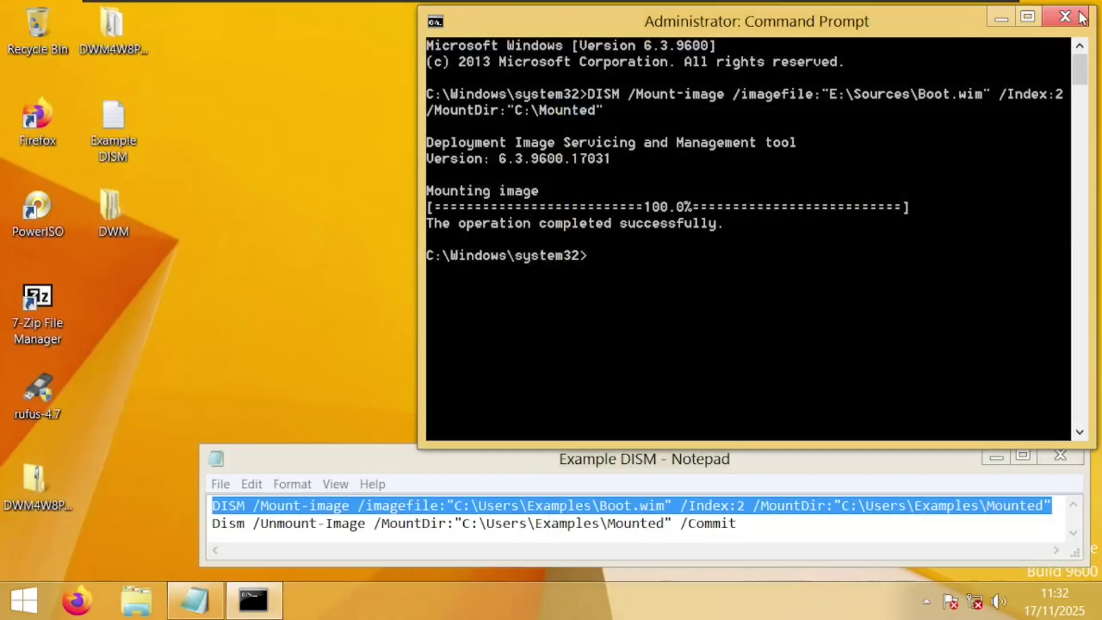
Paste the DISM unmount /Commit command, fix MountDir to C:\Mounted, and run it
drag(213, 524, 739, 526)
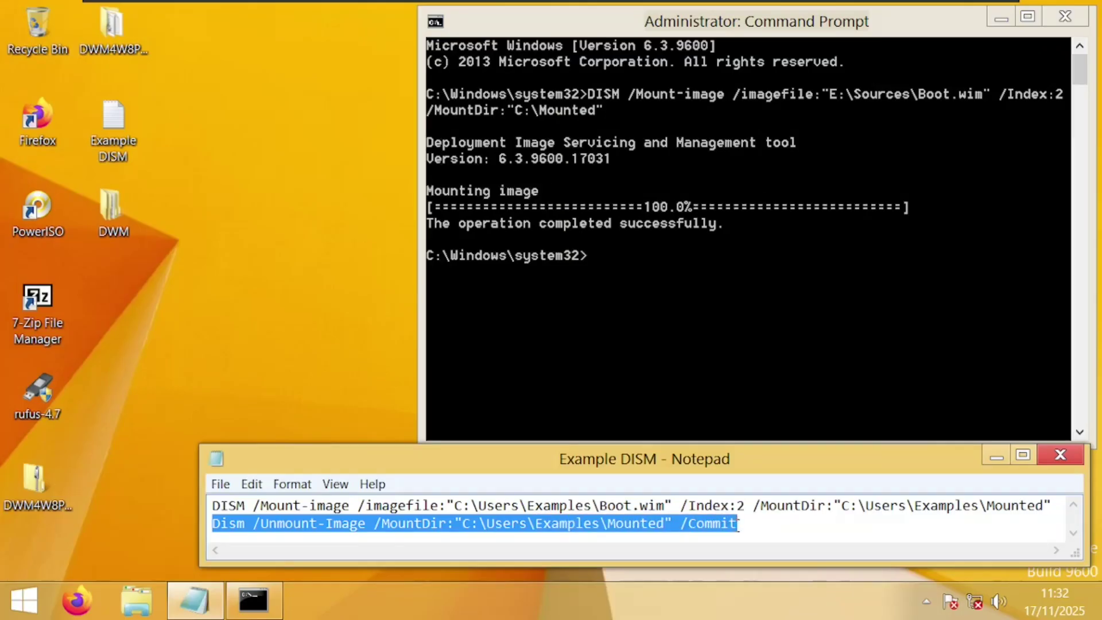
right_click(711, 523)
click(730, 340)
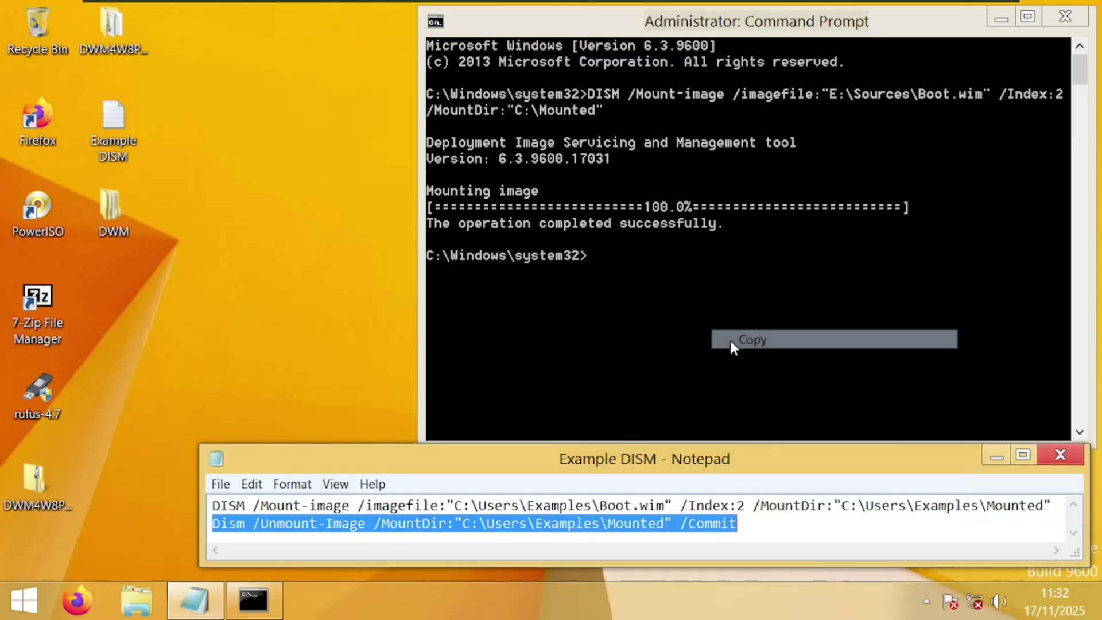
click(653, 271)
right_click(654, 272)
click(697, 327)
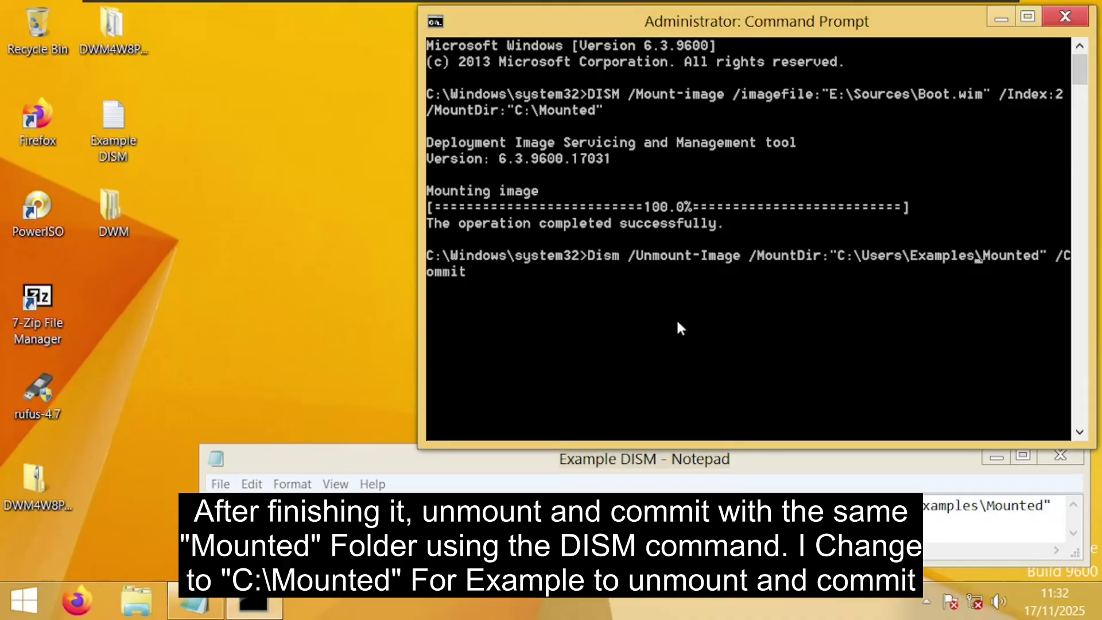
key(BackSpace)
key(BackSpace)
key(BackSpace)
key(BackSpace)
key(BackSpace)
key(BackSpace)
key(BackSpace)
key(BackSpace)
key(BackSpace)
key(BackSpace)
key(BackSpace)
key(BackSpace)
key(BackSpace)
key(BackSpace)
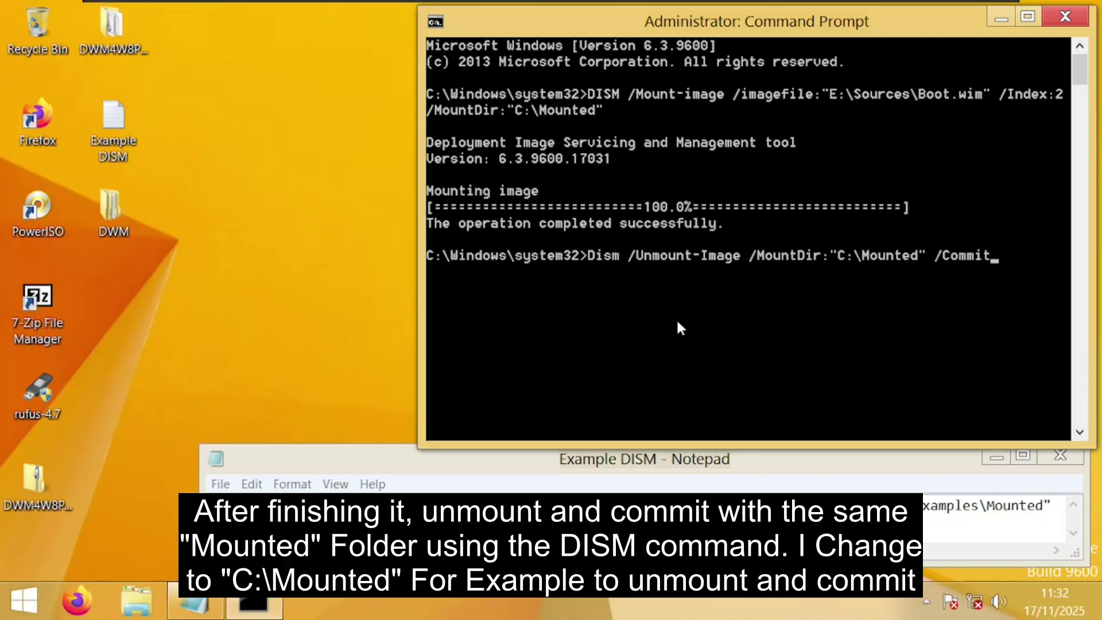
key(Return)
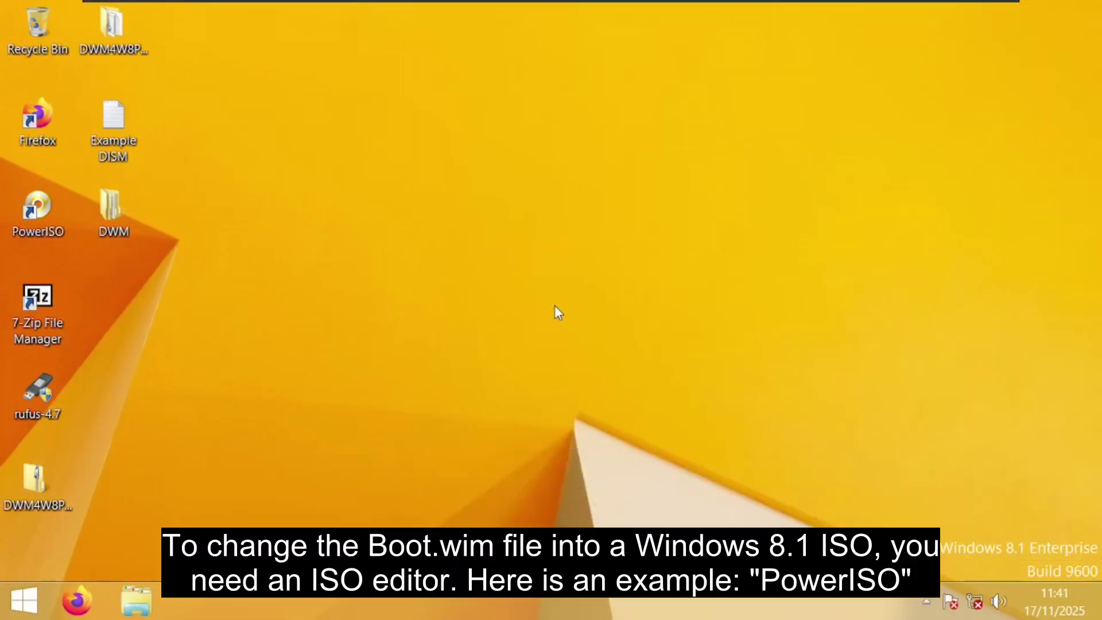
Start PowerISO past the trial notice and open the Windows 8.1 Enterprise ISO
double_click(38, 207)
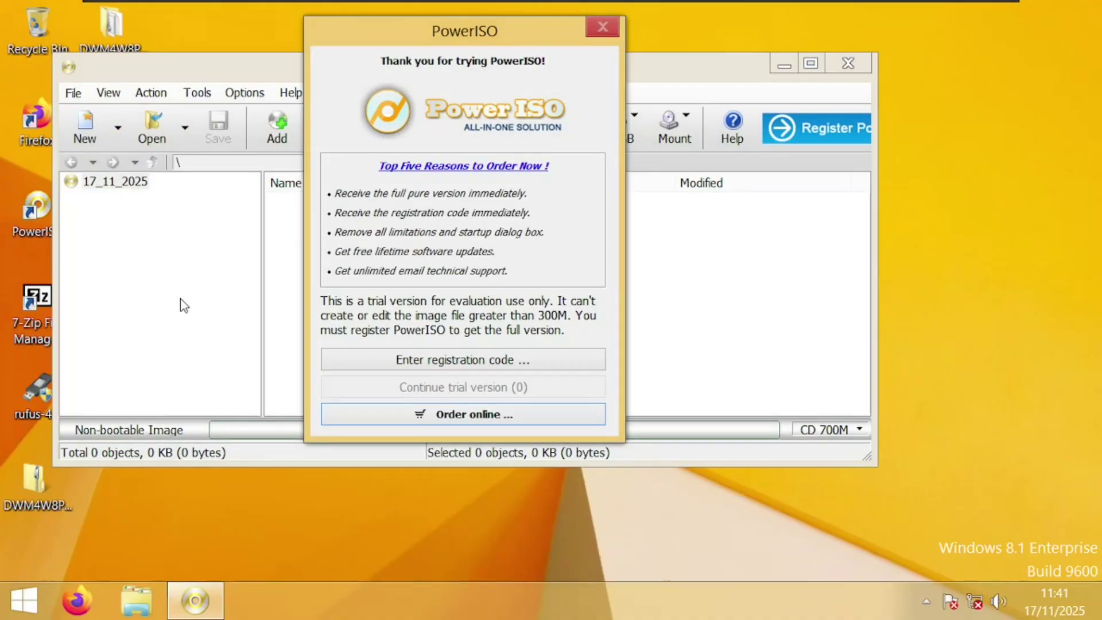
click(344, 386)
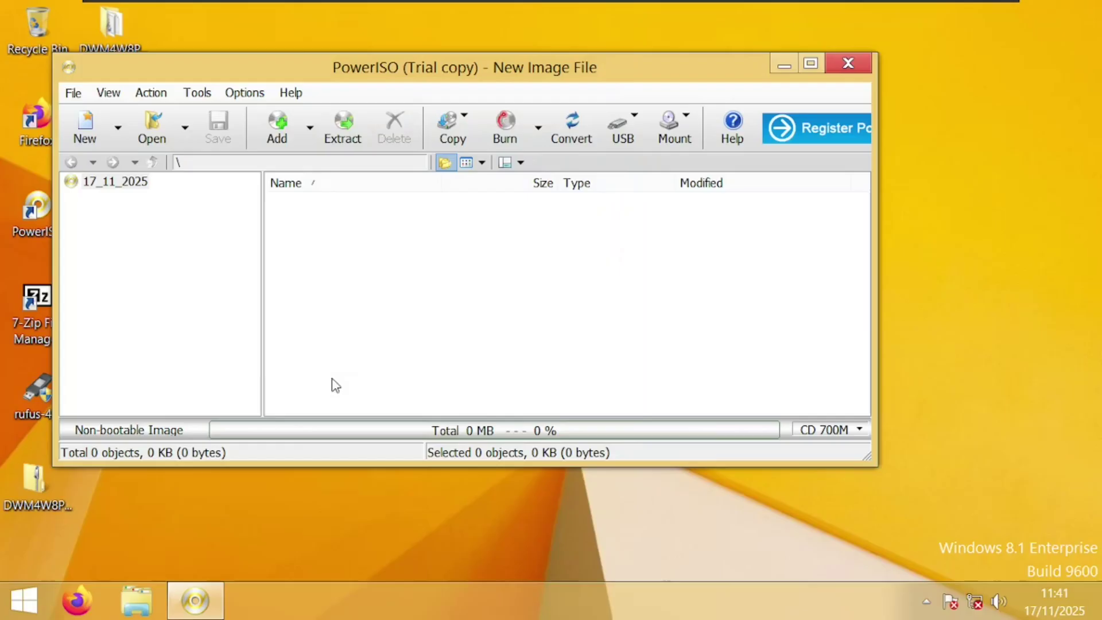
click(159, 137)
click(370, 170)
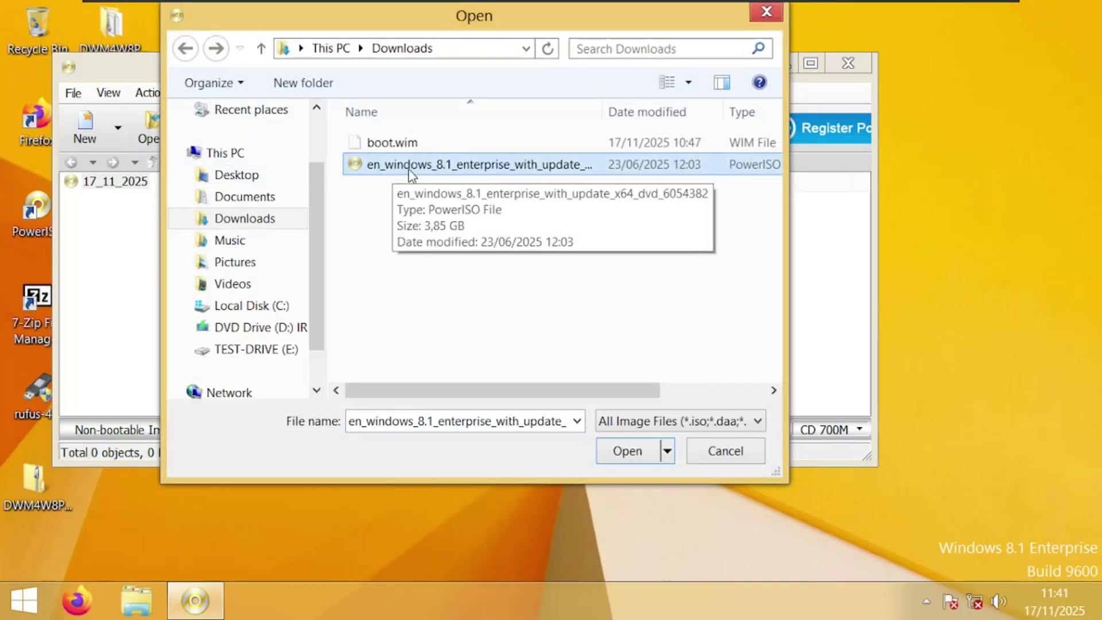
click(638, 456)
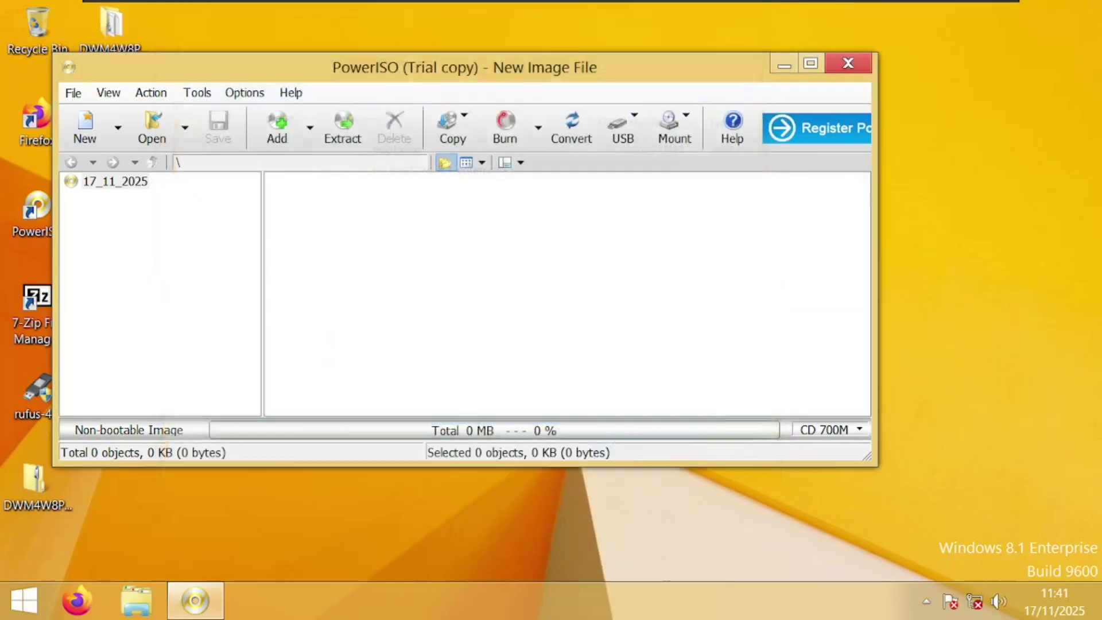
Delete the original boot.wim from the ISO's sources folder
click(301, 238)
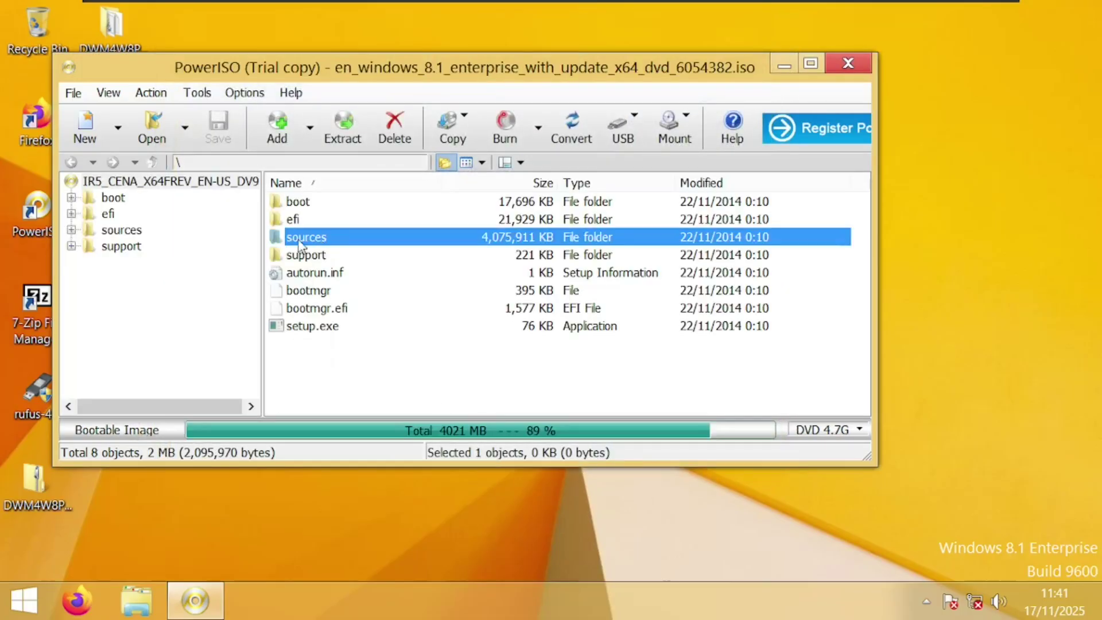
double_click(347, 240)
scroll(356, 316, down, 5)
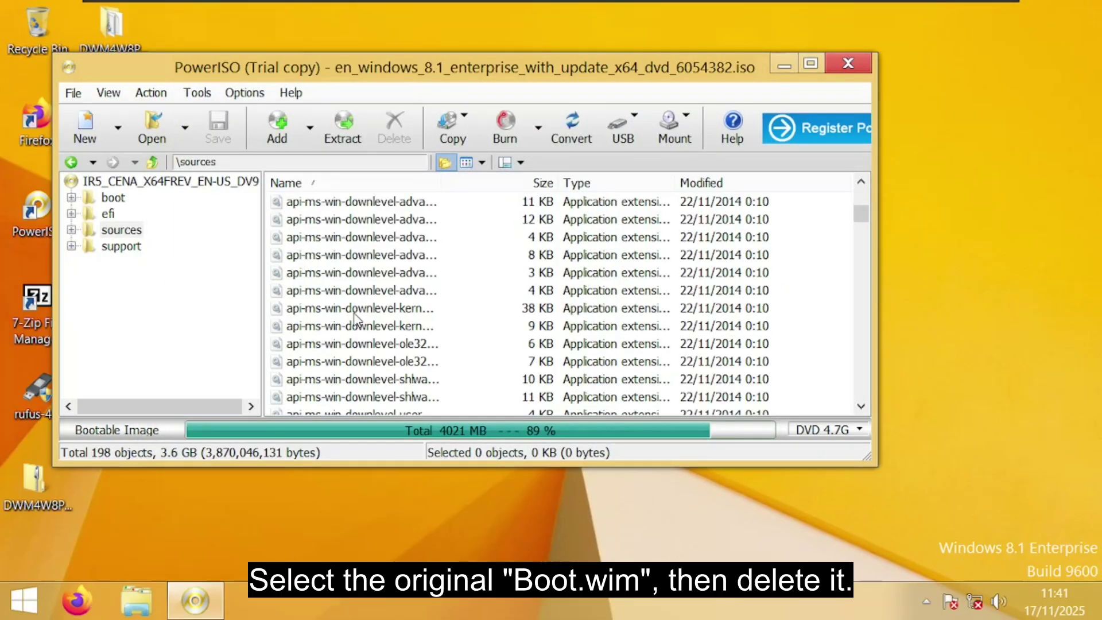
scroll(356, 313, down, 8)
click(313, 275)
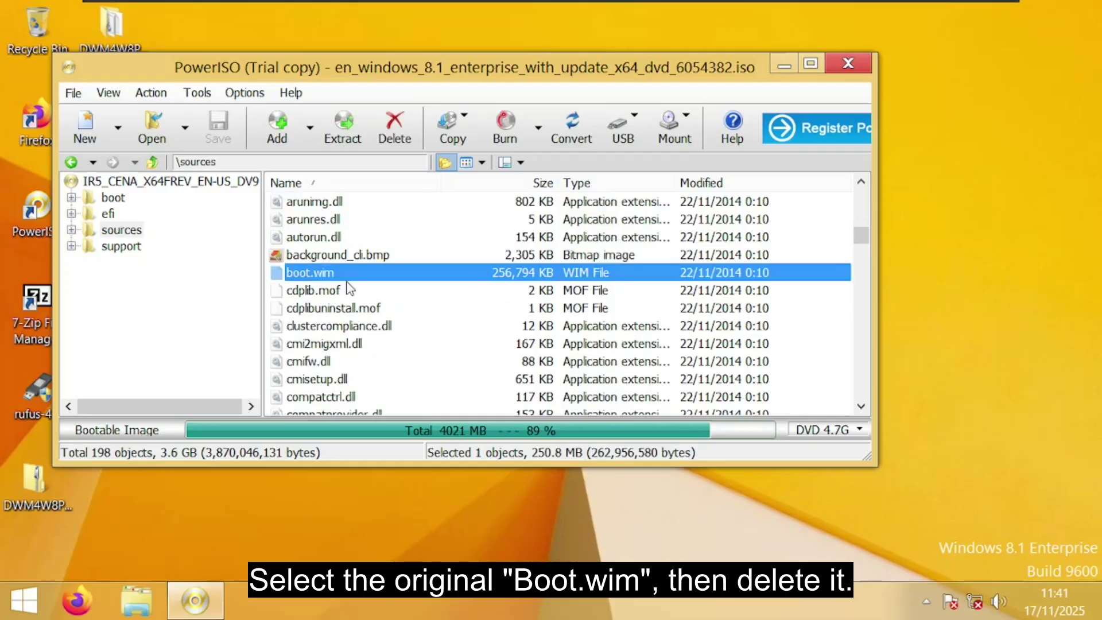
click(401, 137)
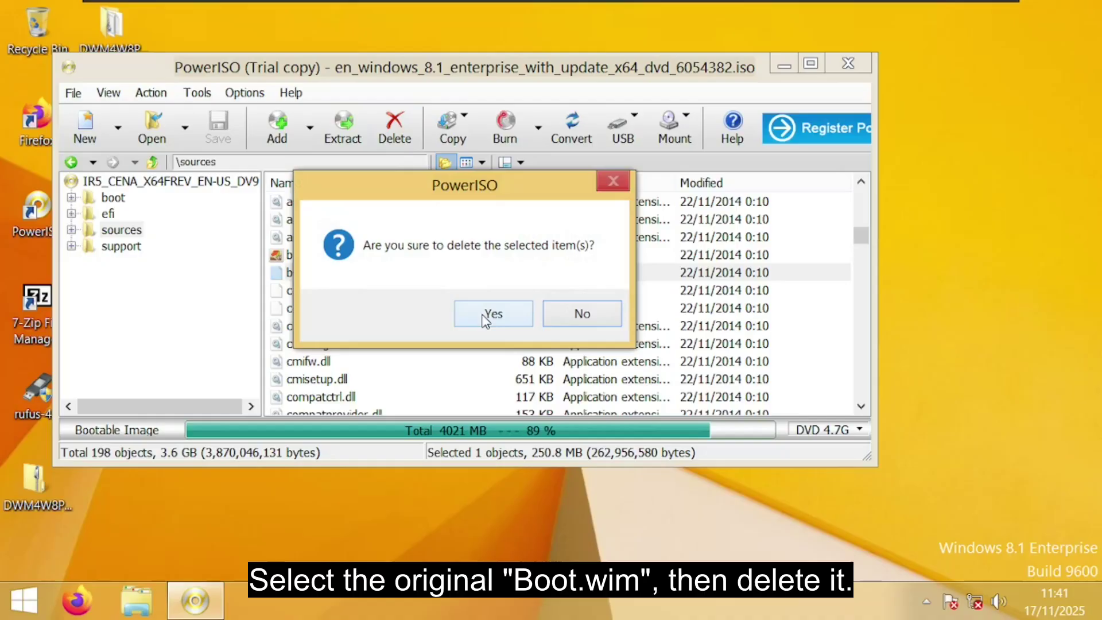
click(485, 317)
click(144, 609)
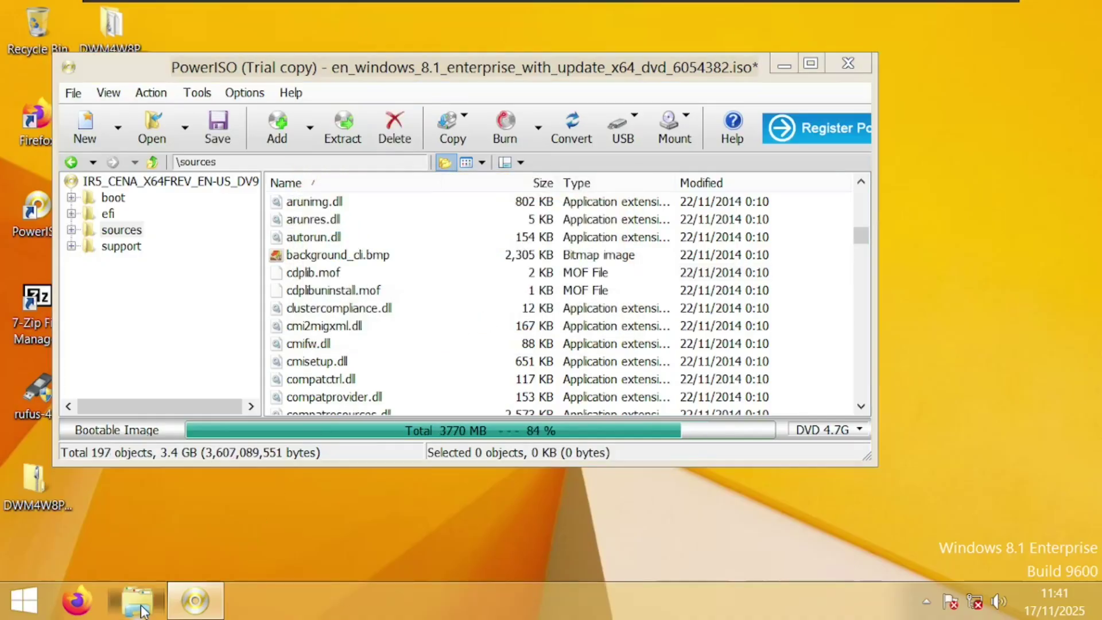
Drag the modified boot.wim from TEST-DRIVE (E:)\sources into the ISO's \sources folder
double_click(337, 399)
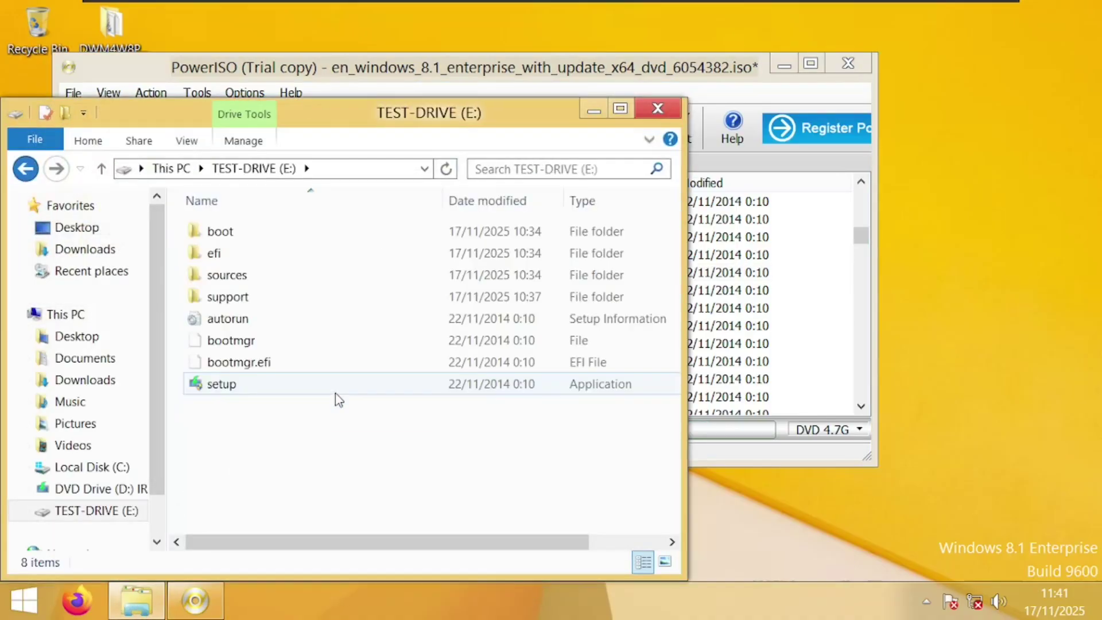
double_click(287, 271)
scroll(290, 271, down, 12)
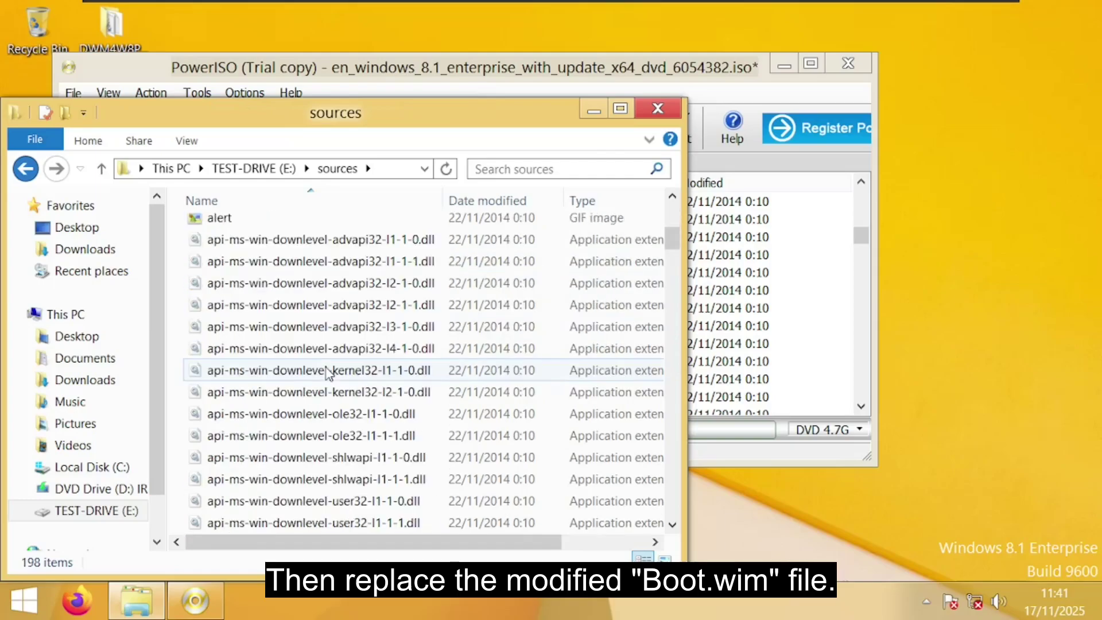
drag(313, 130, 778, 117)
click(686, 380)
drag(686, 380, 351, 267)
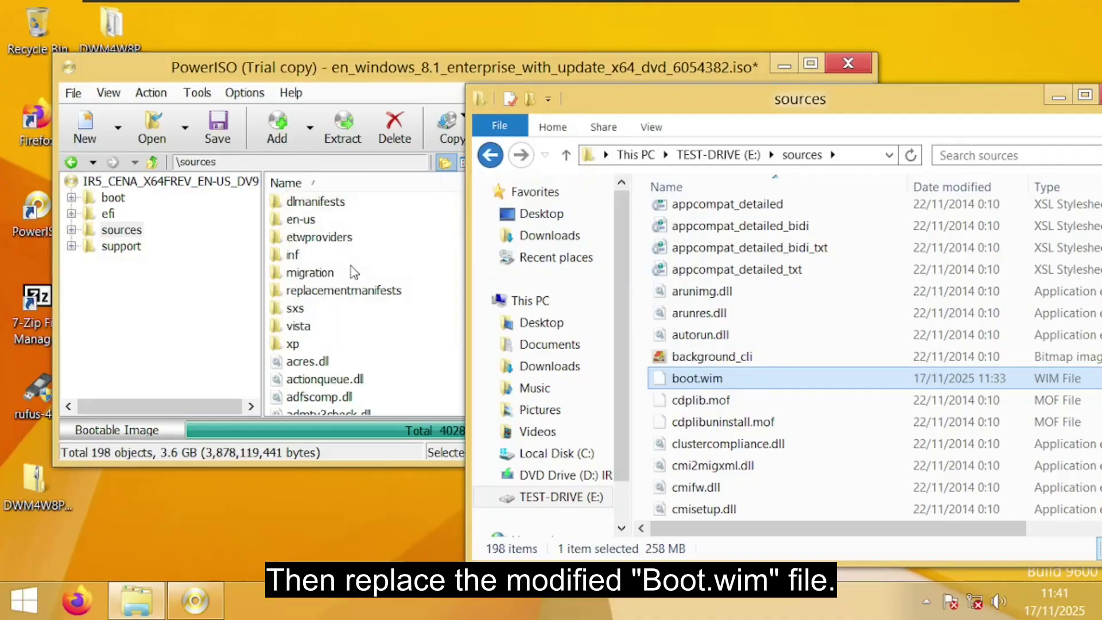
Verify the new 264,678 KB boot.wim appears in PowerISO's sources list
click(240, 351)
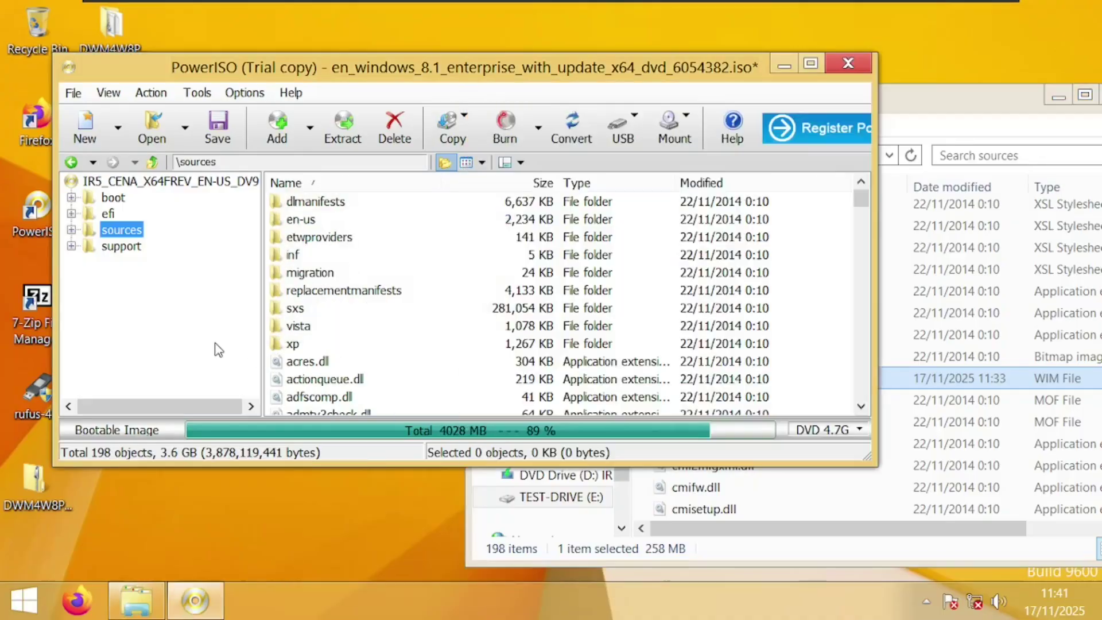
click(373, 309)
scroll(373, 309, down, 5)
scroll(374, 309, down, 5)
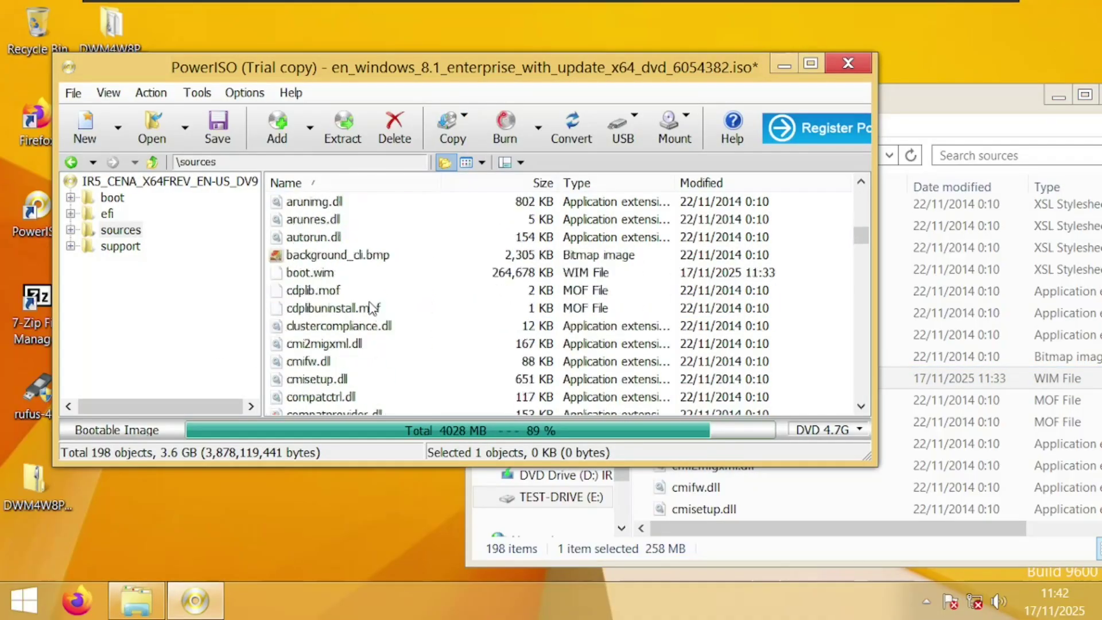
click(324, 274)
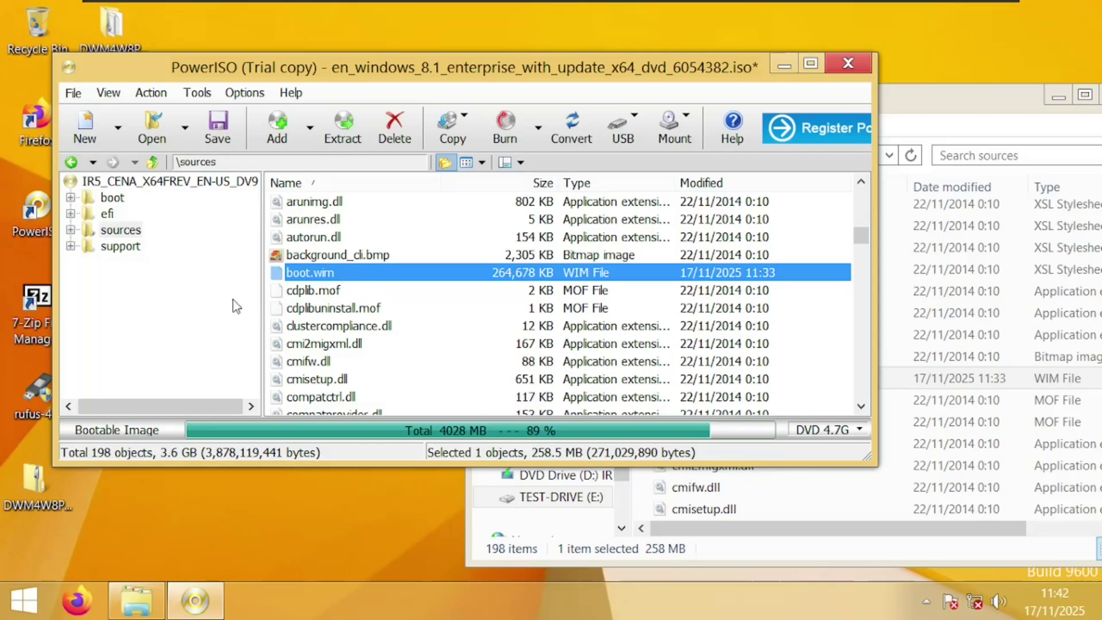
Save the edited image as en_windows_8.1_enterprise_x64_DWM.iso in Downloads
click(73, 93)
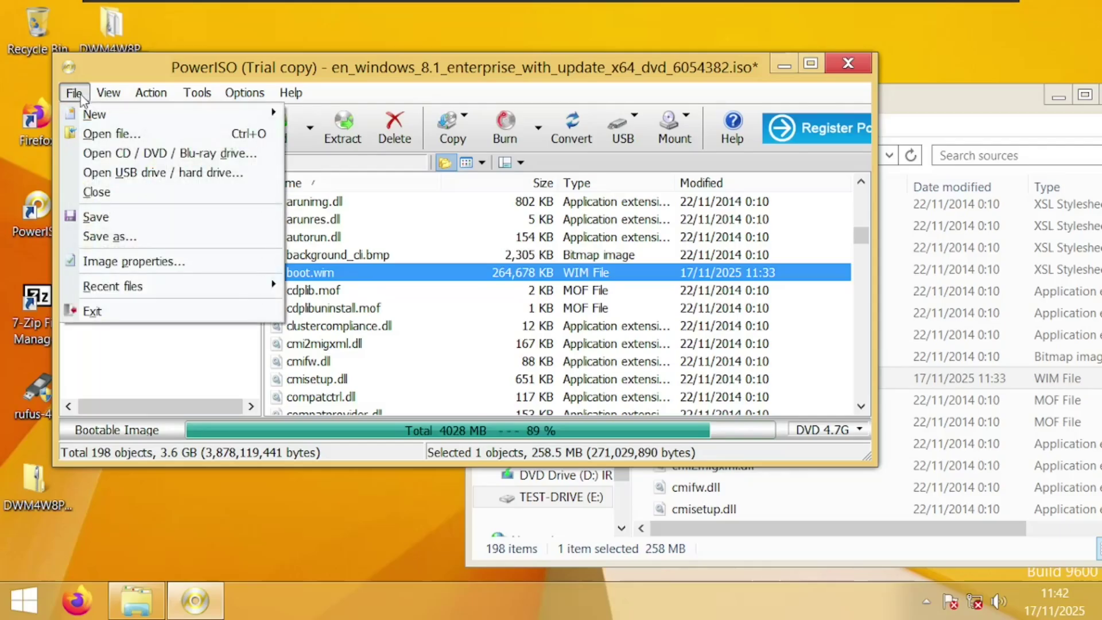
click(109, 236)
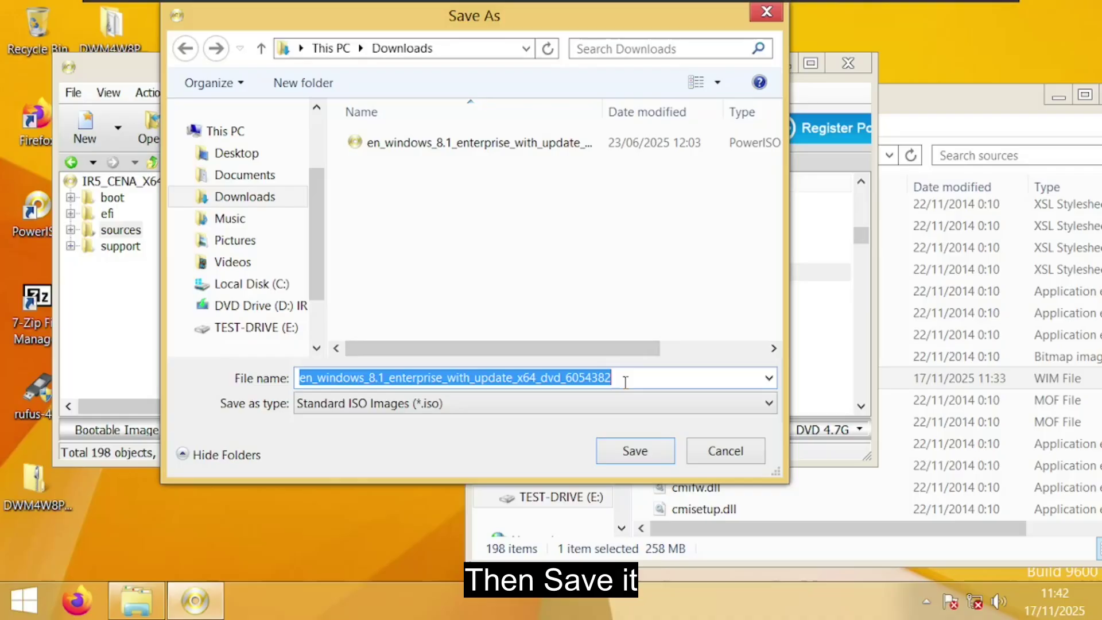
drag(625, 382, 446, 389)
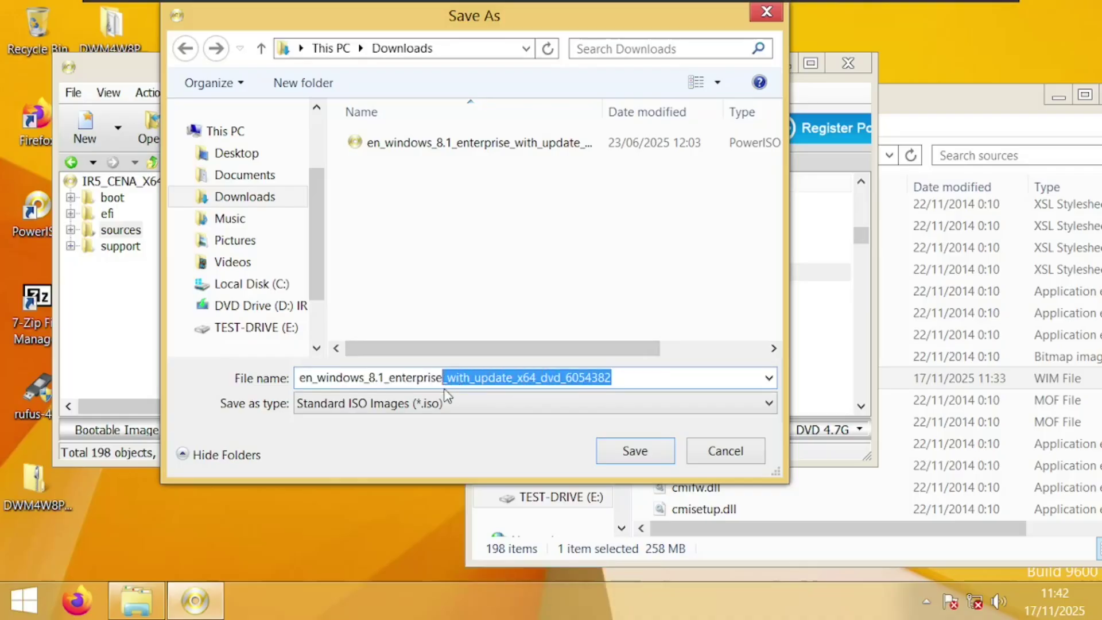
text(_windows_8.1_enterprise_)
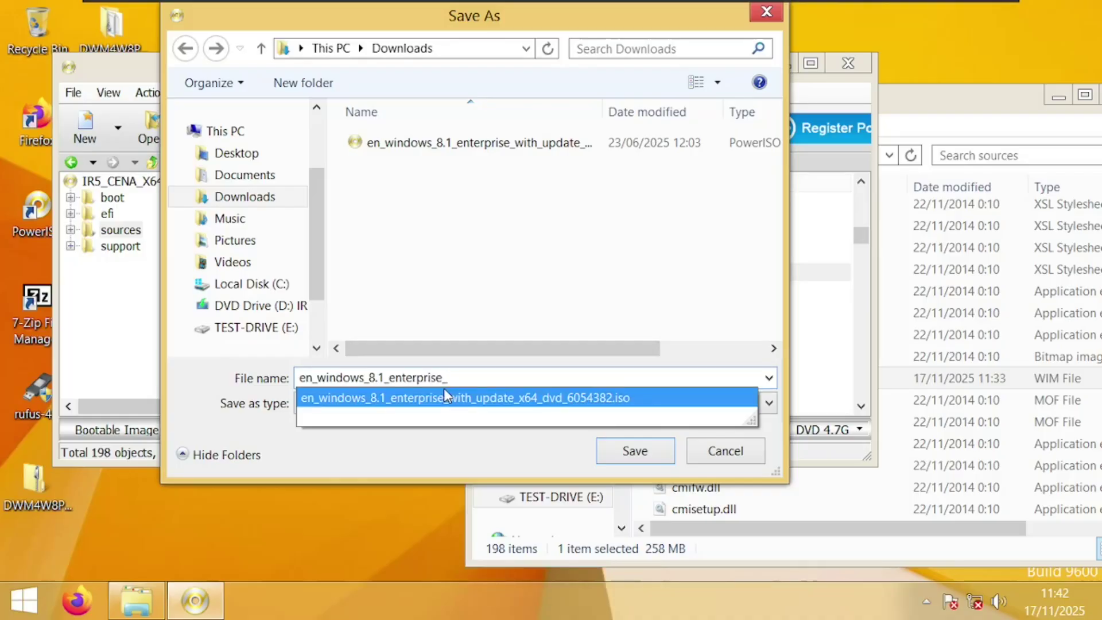
text(x64_DWM.iso)
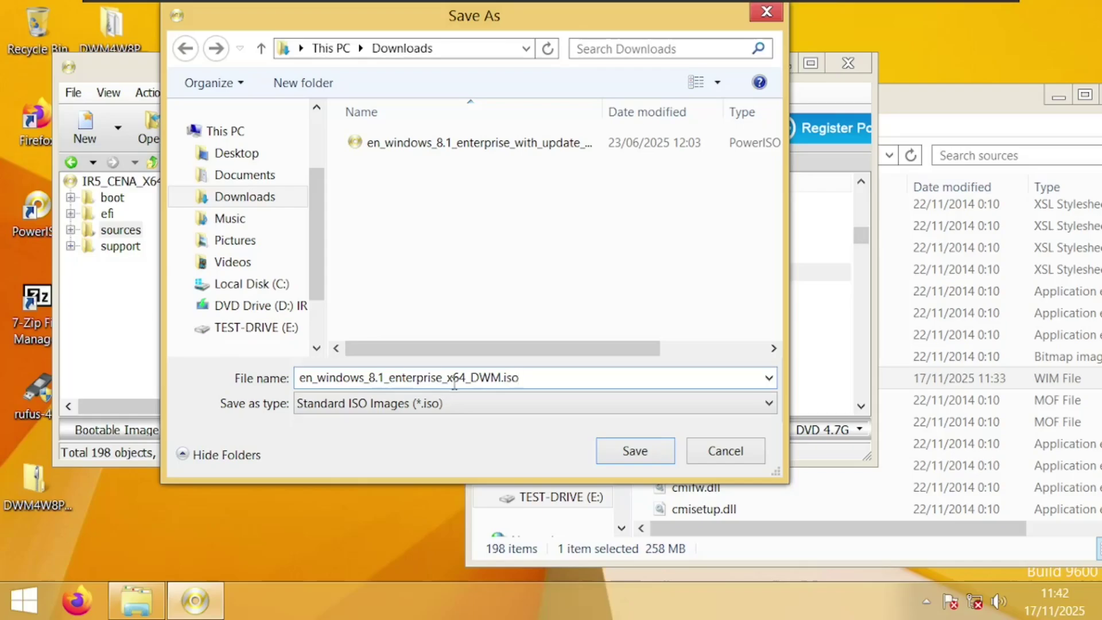
click(634, 450)
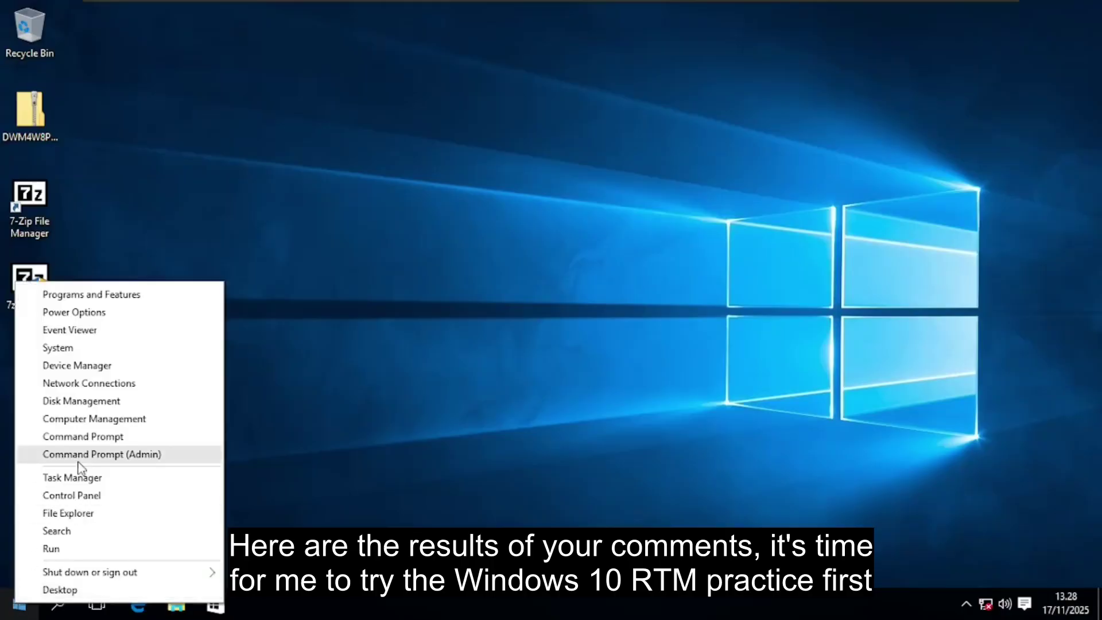
click(112, 453)
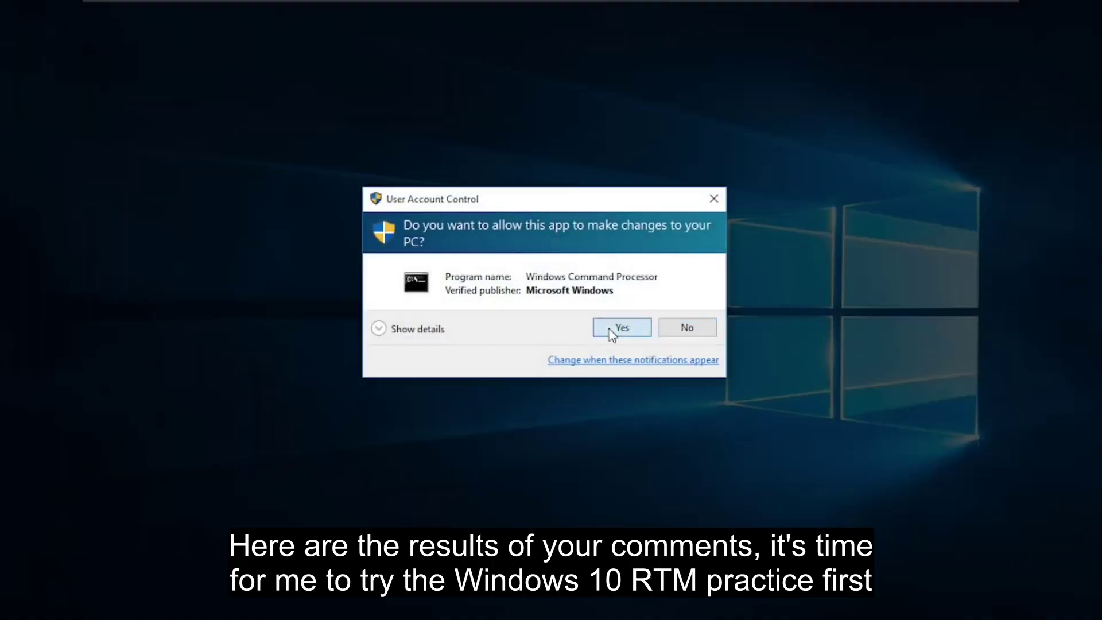
Run mountvol in an elevated Command Prompt to list the volumes
click(616, 328)
text(mountvol)
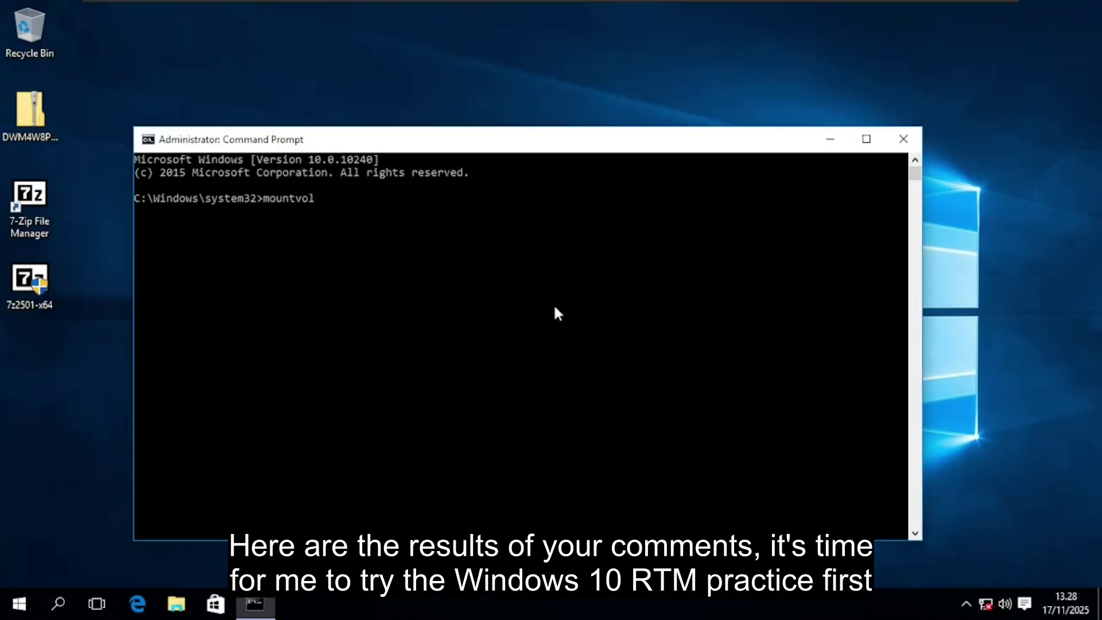
key(Return)
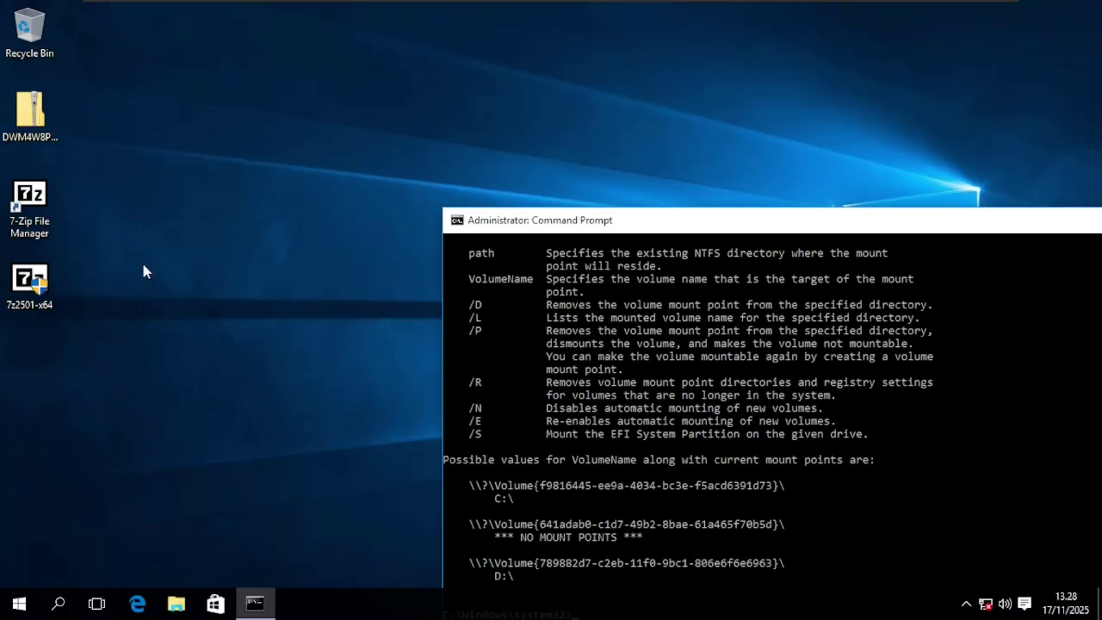
Launch 7-Zip File Manager as administrator in two-panel view, showing Komputer in both panels
right_click(36, 198)
click(115, 247)
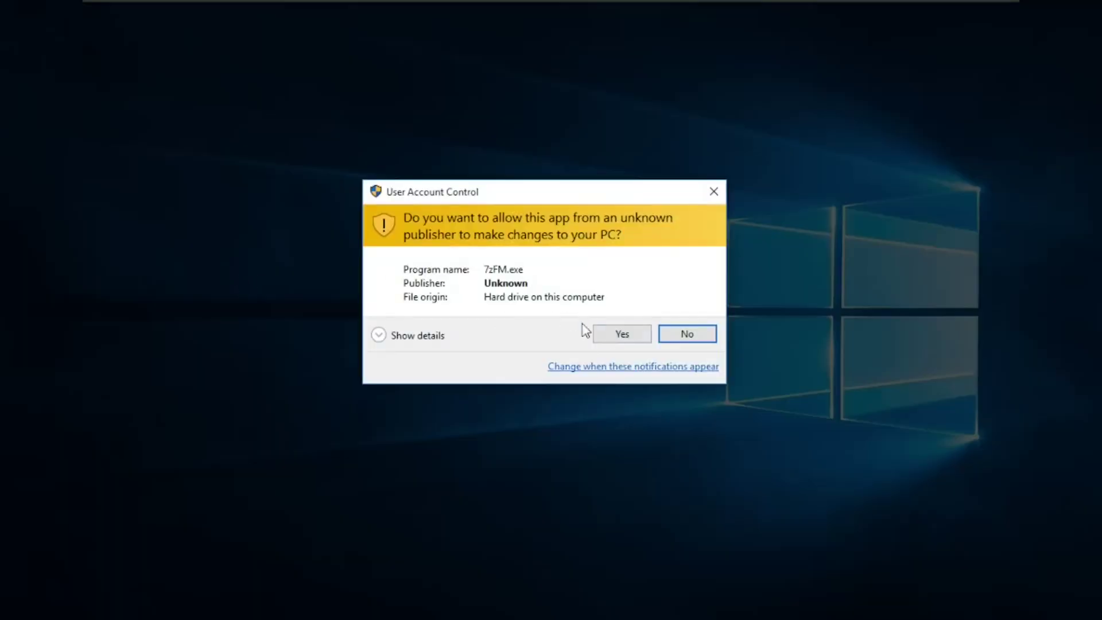
click(622, 333)
click(108, 54)
click(198, 256)
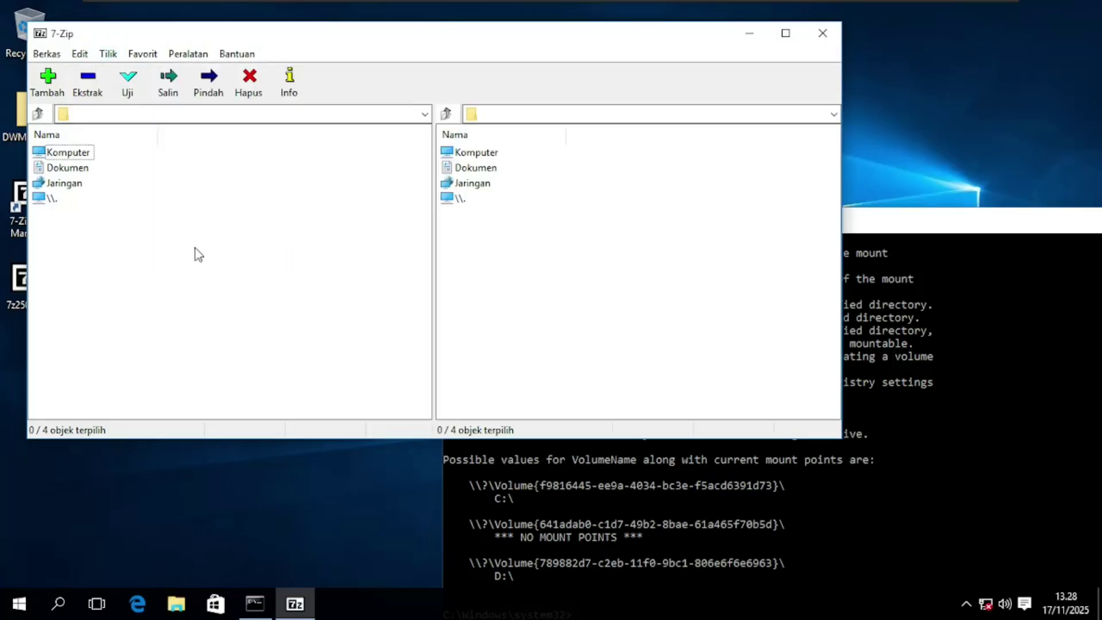
double_click(66, 152)
double_click(474, 152)
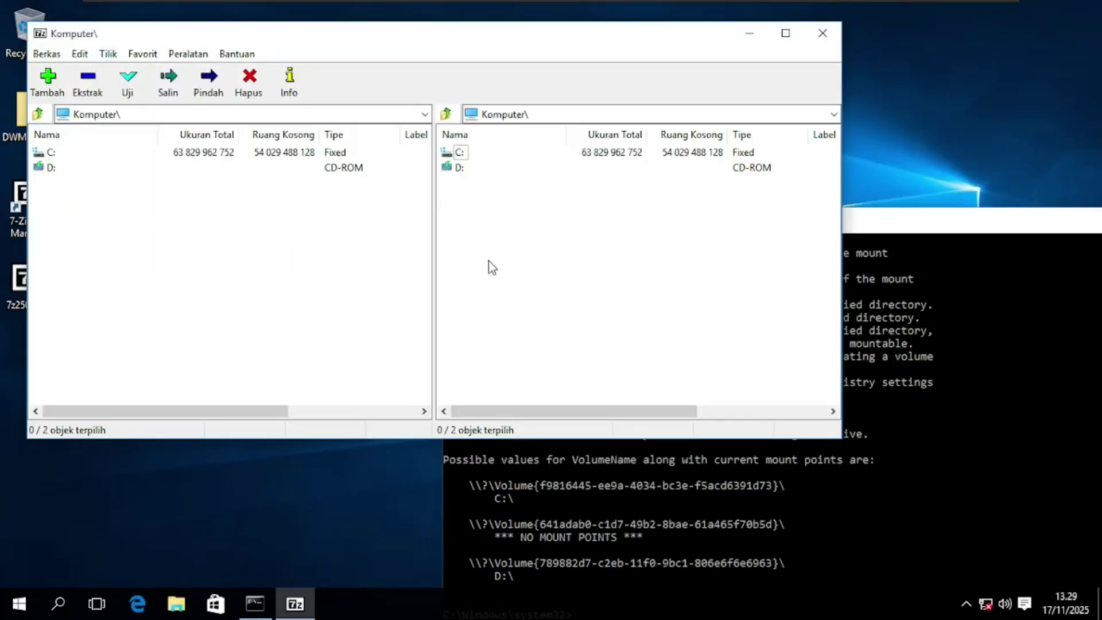
Copy the unmounted volume's GUID path from mountvol output and open it in the right panel
click(475, 521)
drag(469, 524, 785, 527)
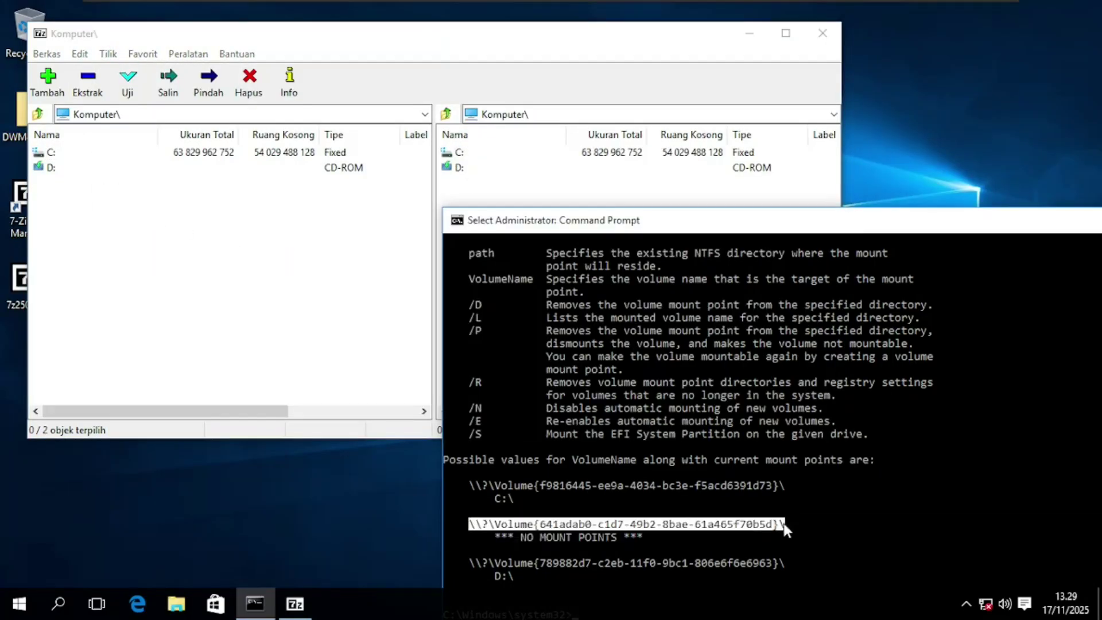
key(ctrl+c)
click(616, 112)
key(ctrl+v)
key(Return)
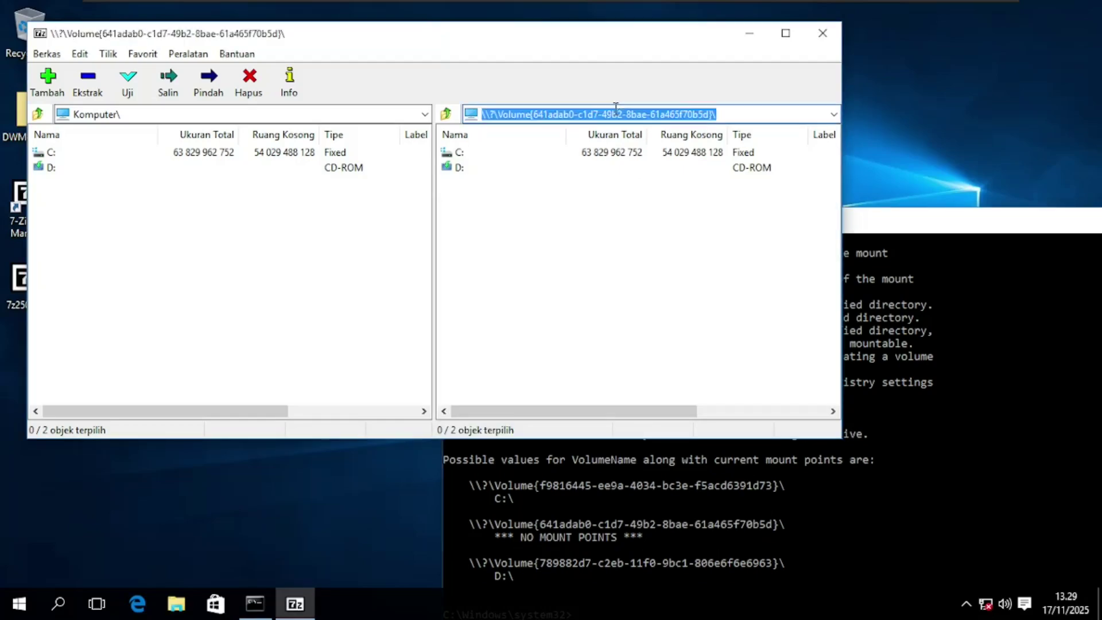
Move Winre.wim from the volume's Recovery\WindowsRE folder to drive C:\
double_click(56, 154)
double_click(487, 153)
click(487, 155)
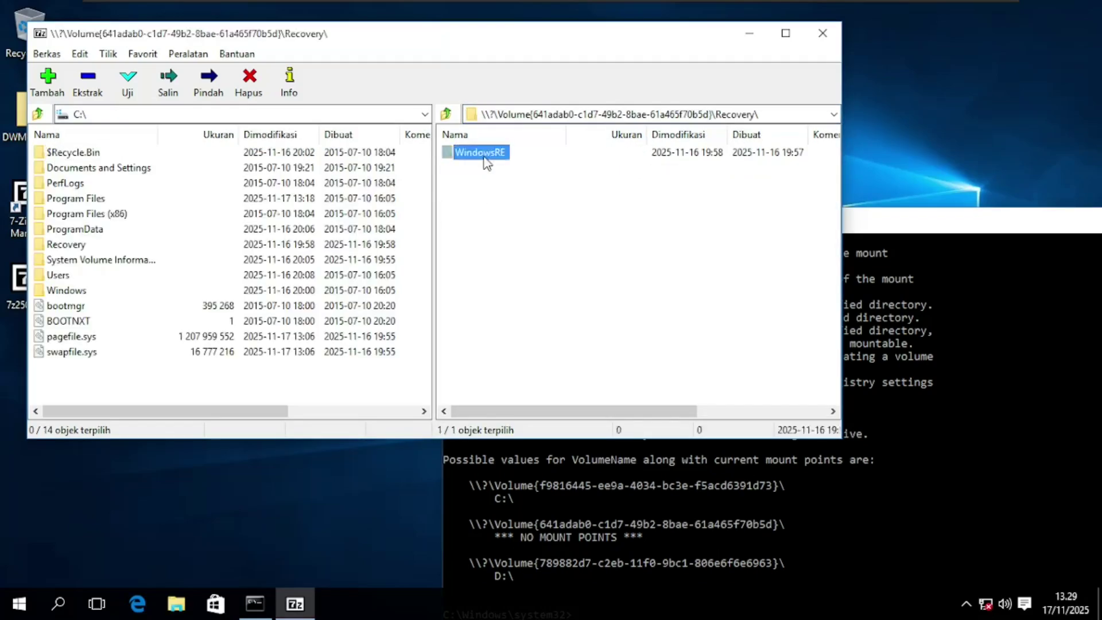
double_click(486, 153)
click(470, 184)
key(F6)
click(593, 387)
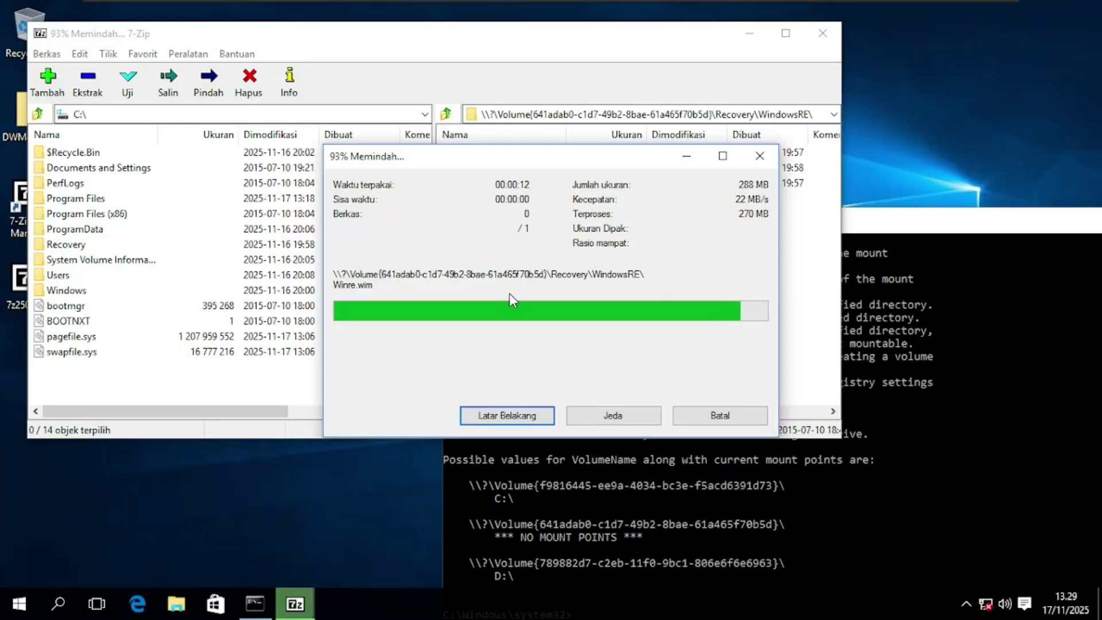
Check the properties of Winre.wim on C:\ (302 808 595 bytes)
right_click(91, 369)
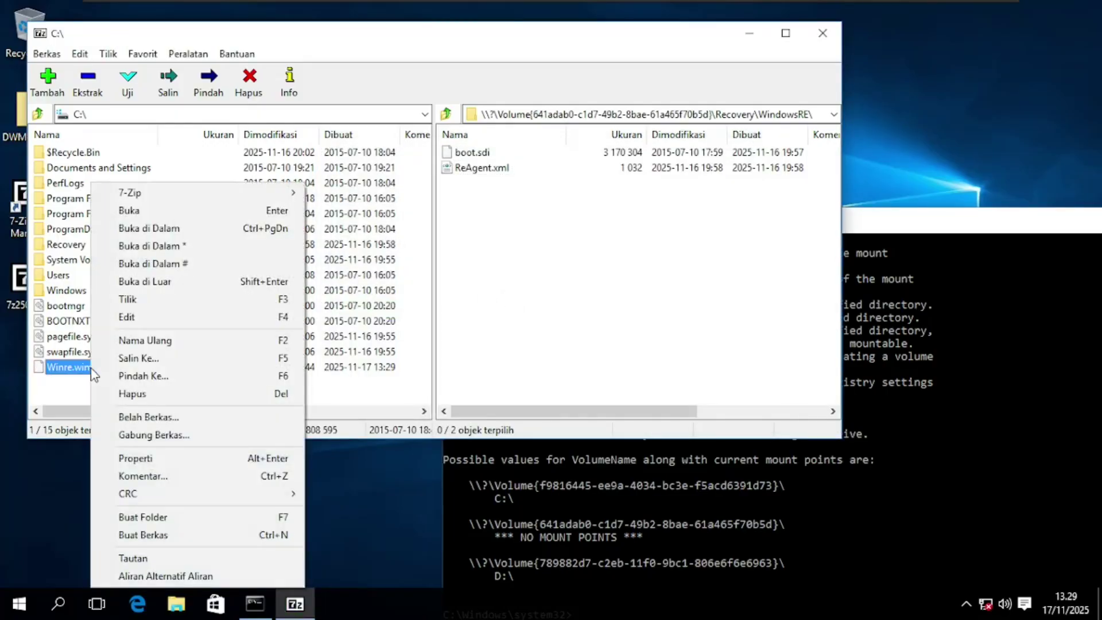
click(123, 458)
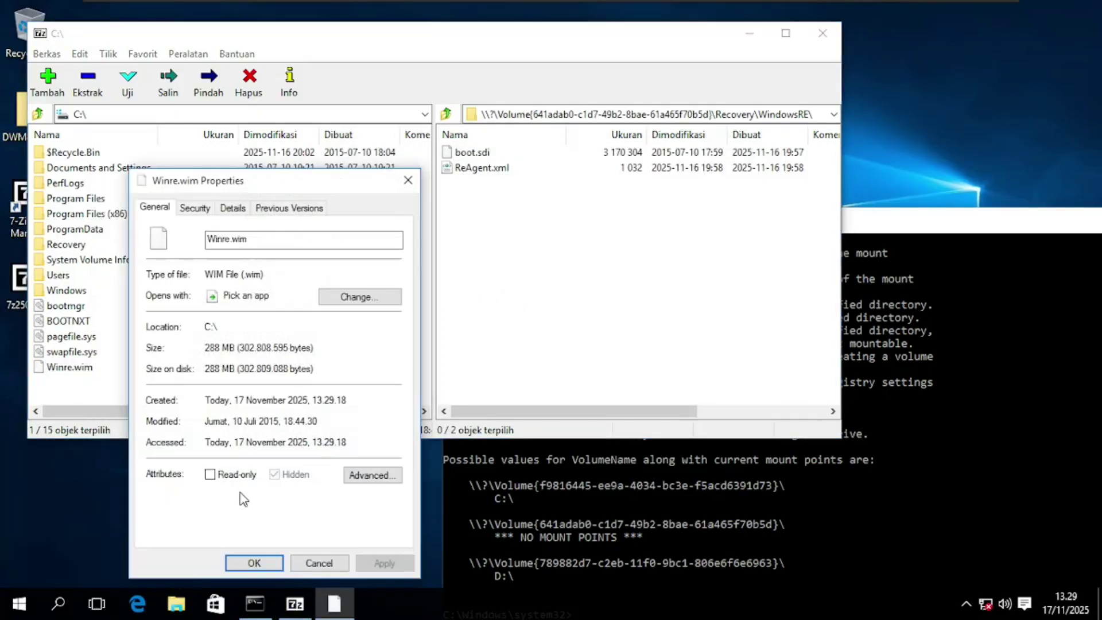
click(253, 563)
Minimize the command window and shift the 7-Zip window to the right
drag(930, 229, 708, 190)
click(768, 174)
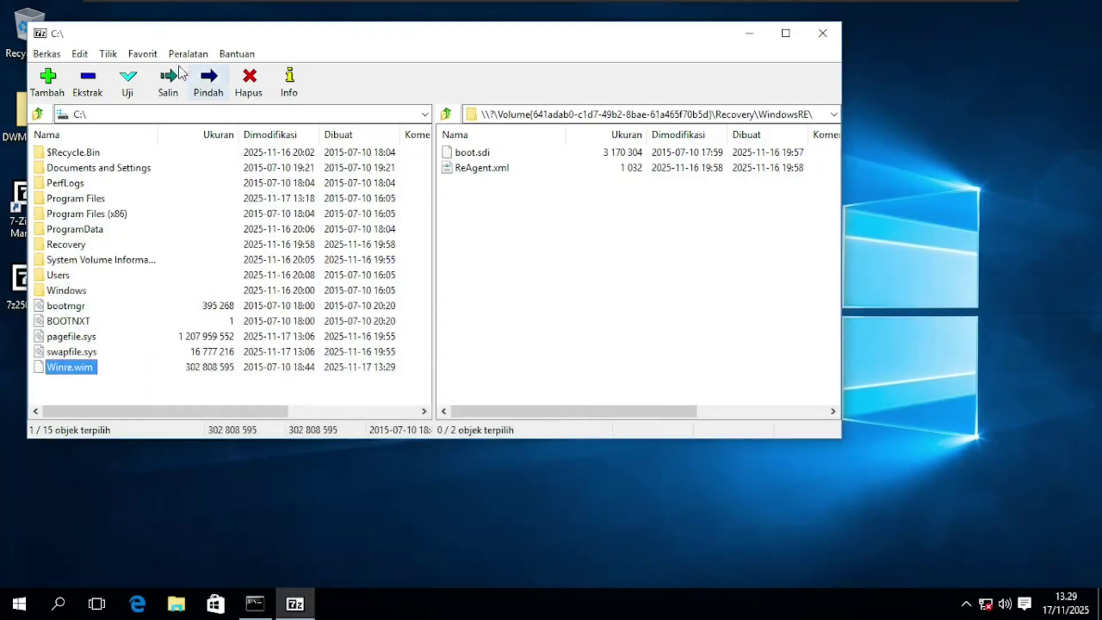
drag(232, 39, 485, 71)
click(40, 136)
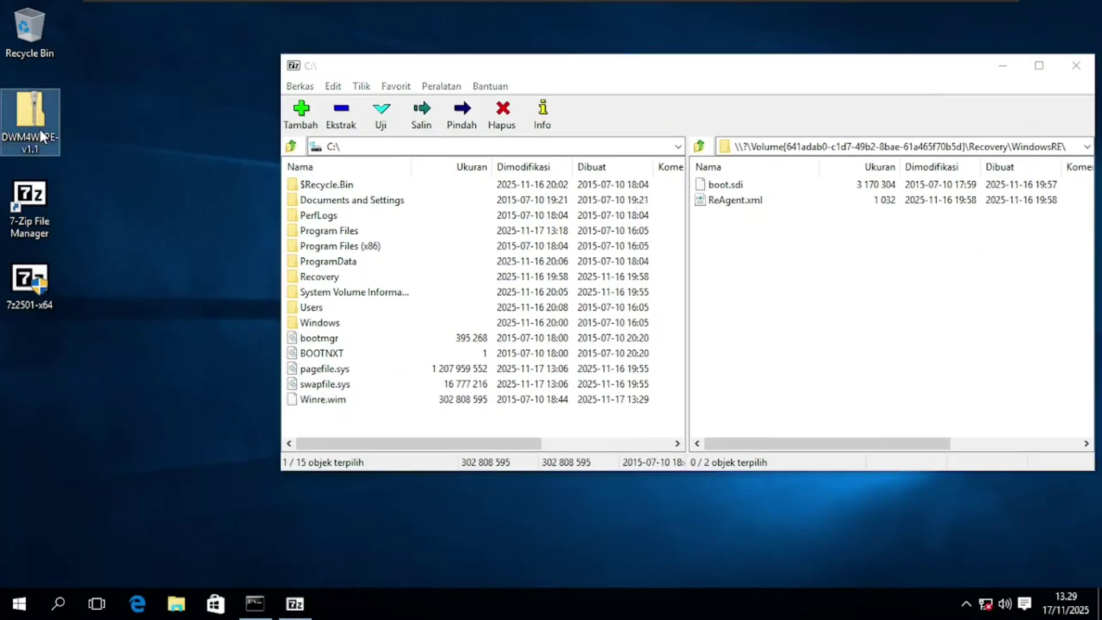
Extract the DWM4W8PE-v1.1 folder from its zip onto the desktop
double_click(40, 136)
click(322, 175)
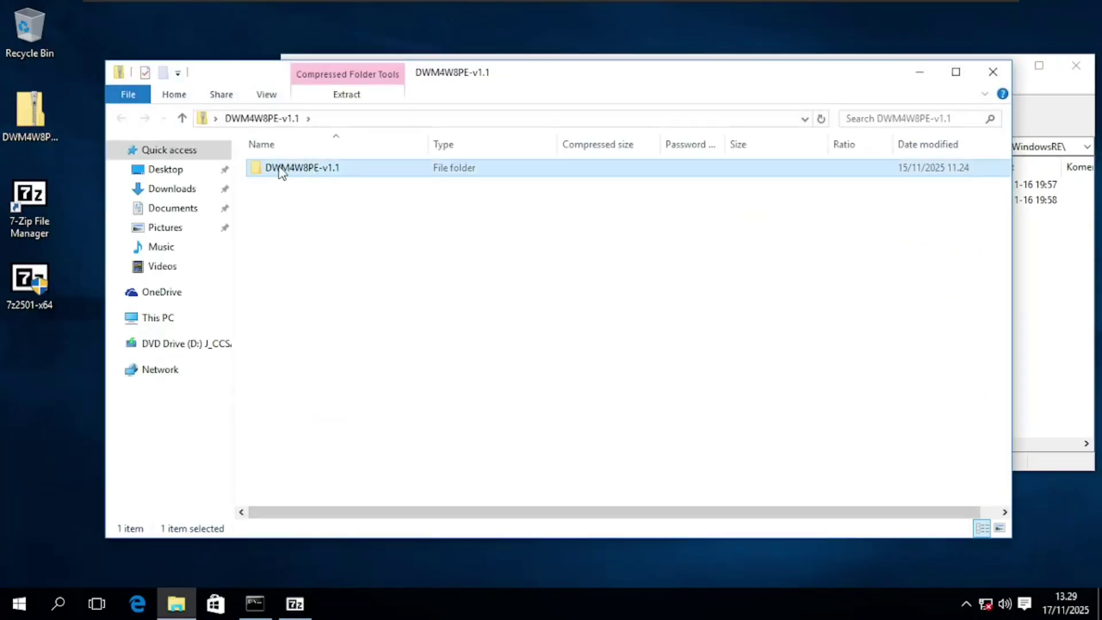
drag(281, 174, 27, 383)
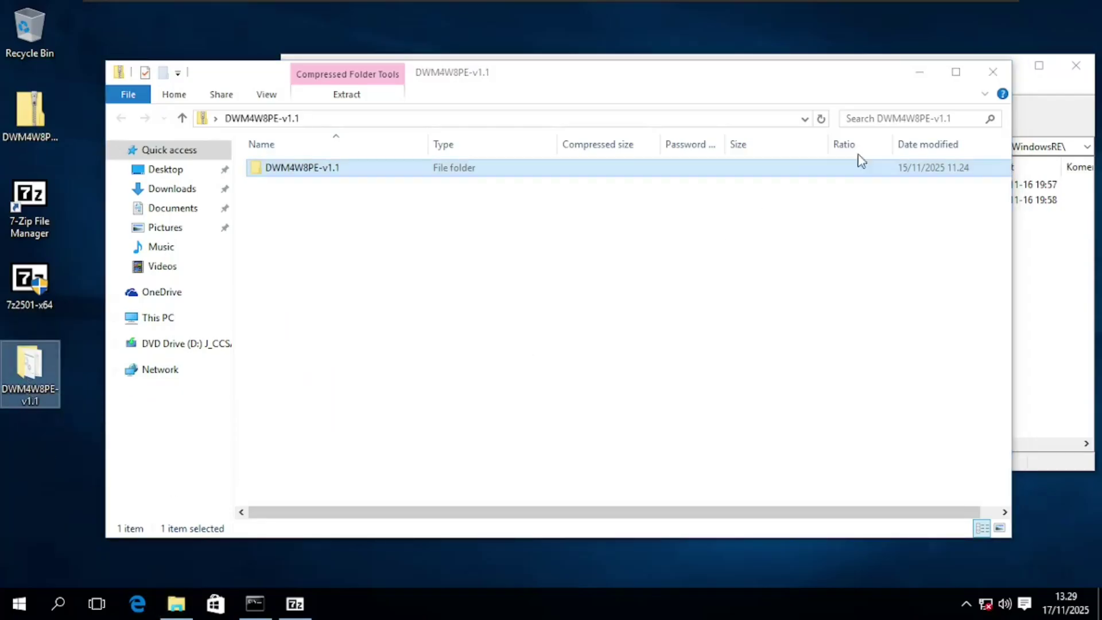
click(985, 78)
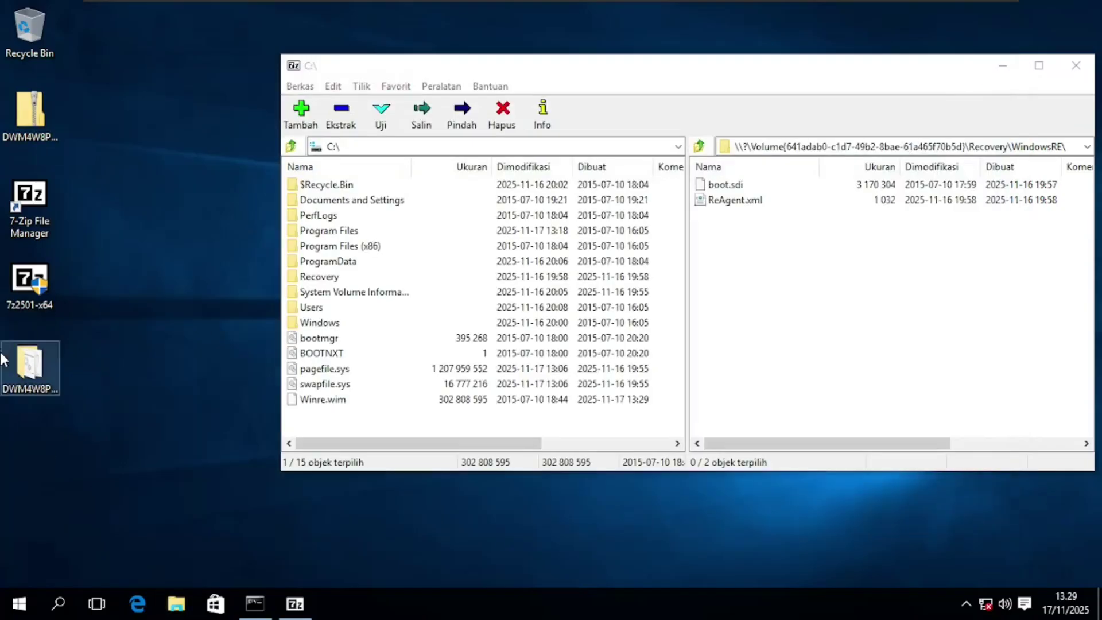
Run dwm4w8pe-v1.1-Setup as administrator and continue through its prompts to create the DWM folder
double_click(21, 378)
click(380, 167)
right_click(379, 167)
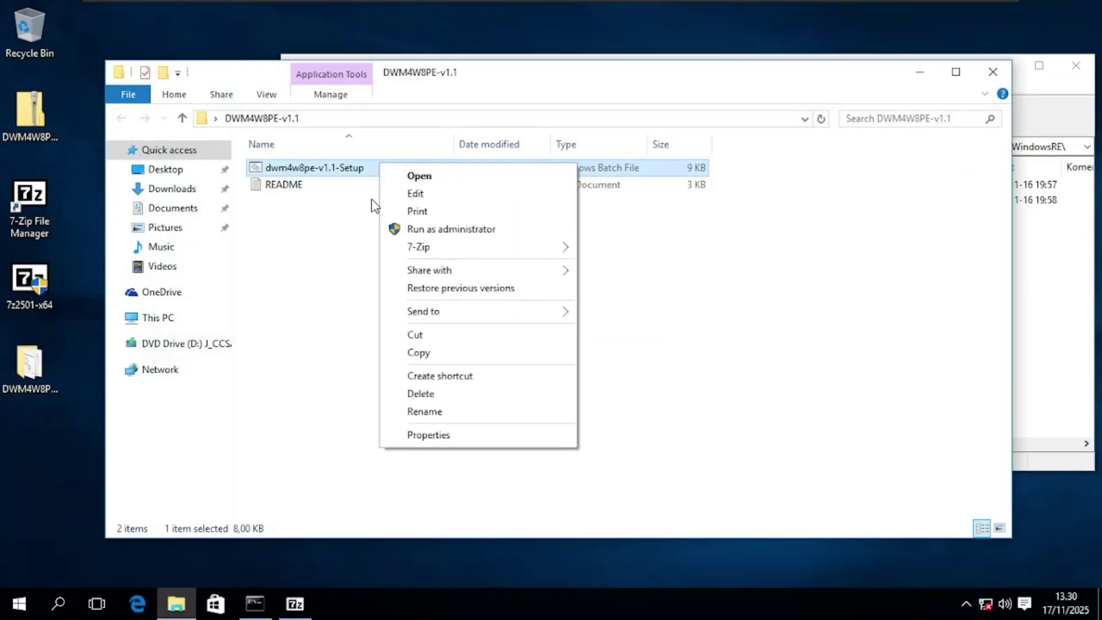
click(387, 229)
click(634, 336)
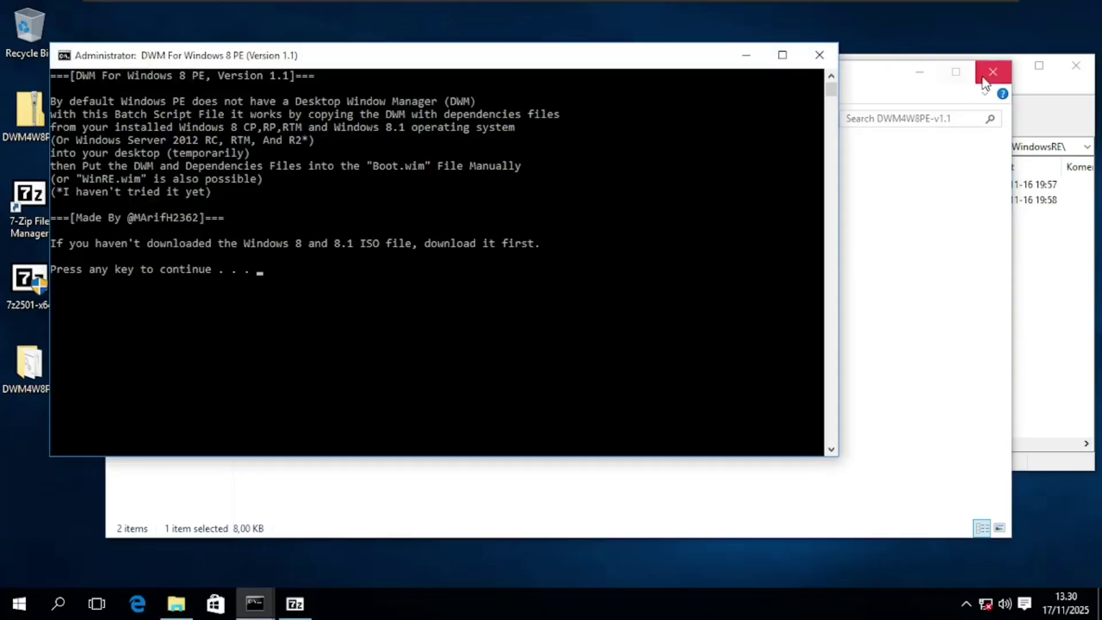
click(985, 79)
drag(467, 61, 557, 124)
key(space)
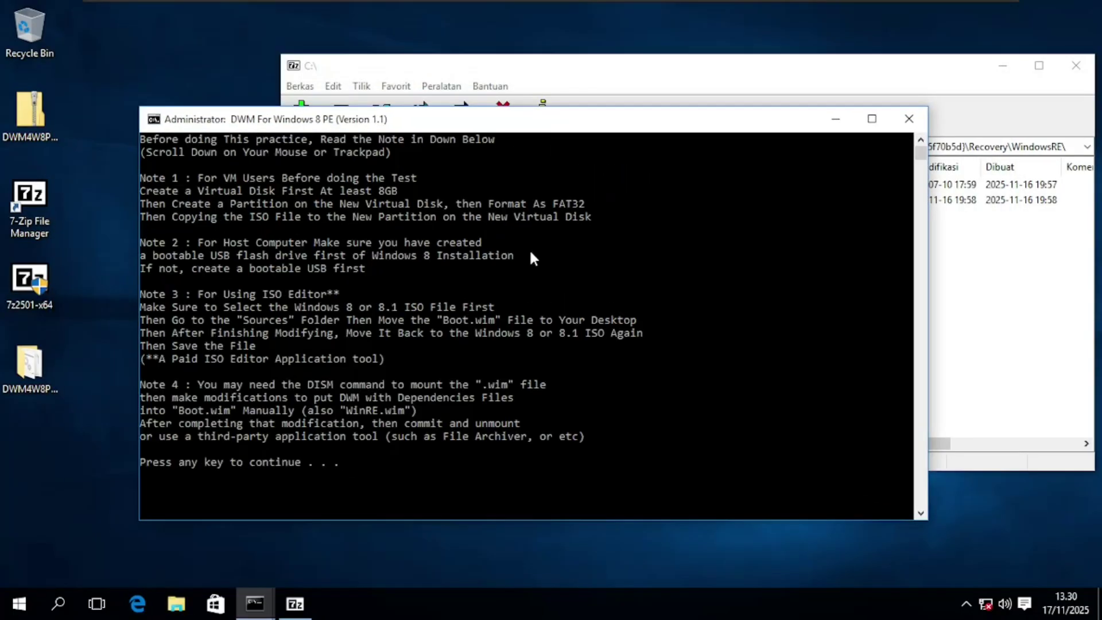
key(space)
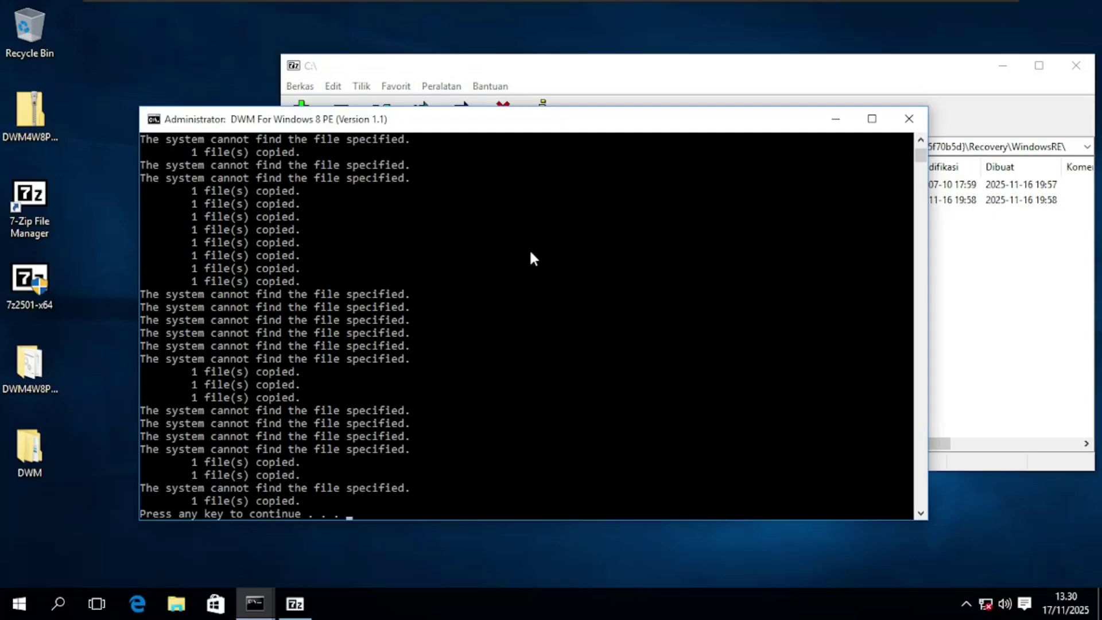
key(space)
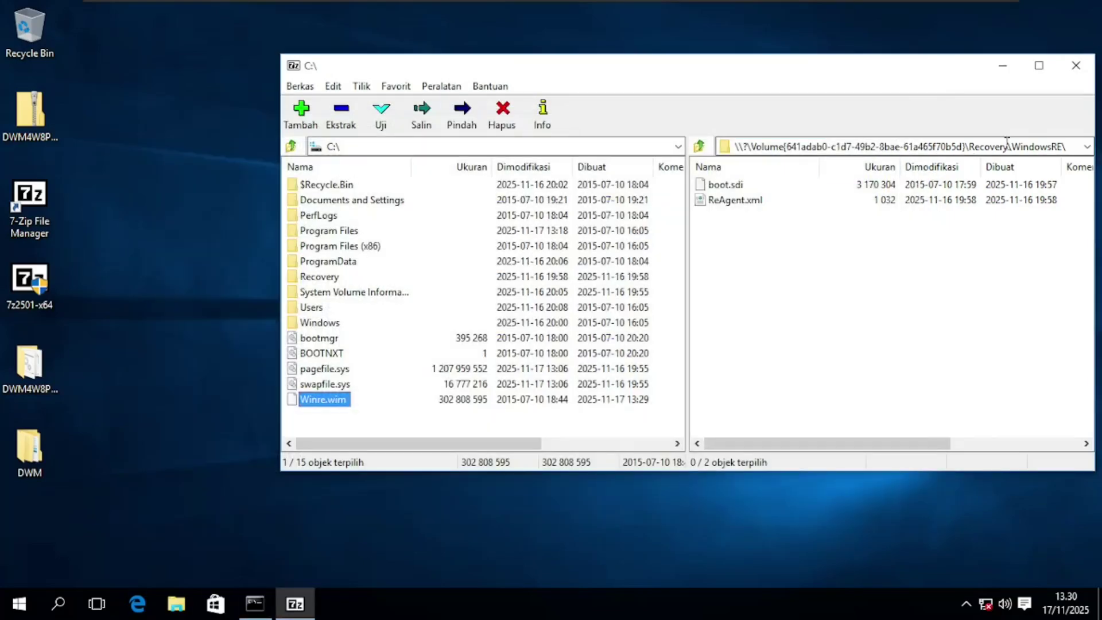
Browse the second pane to C:\Users\<user>\Desktop\DWM
click(1007, 147)
text(C:\)
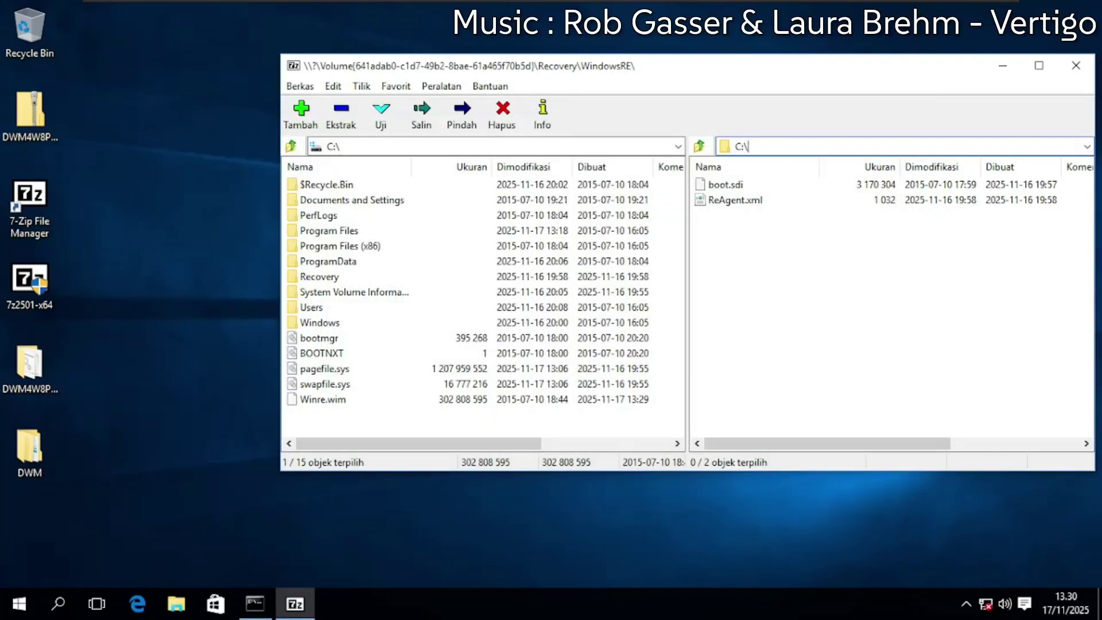
text(Users\)
key(Return)
double_click(723, 248)
click(722, 251)
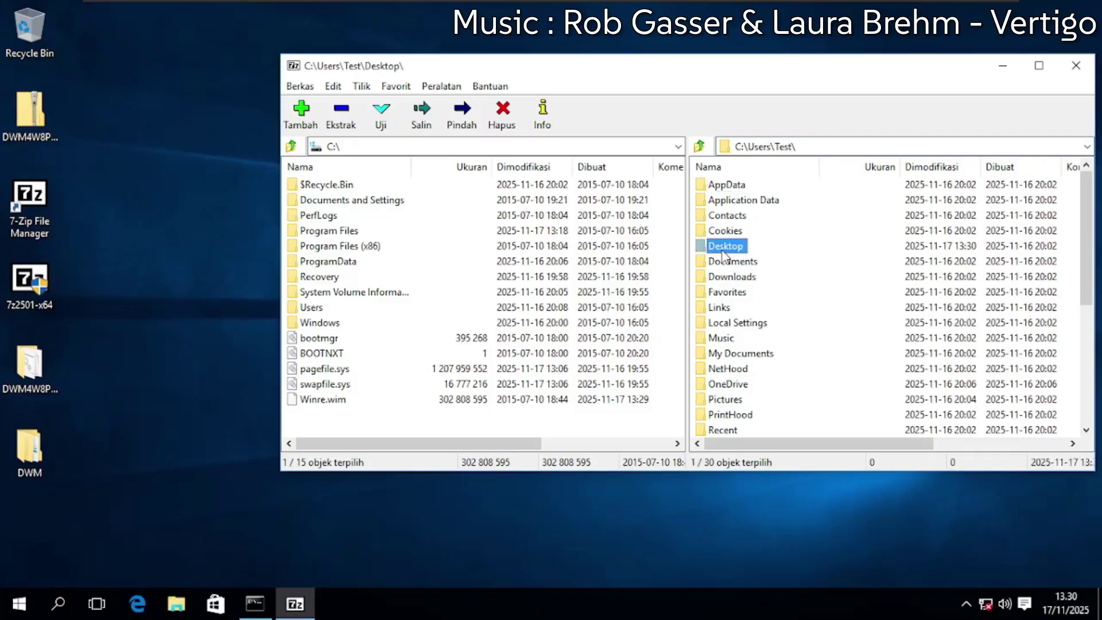
double_click(724, 247)
double_click(727, 185)
Copy the DWM System32 folder into the Windows folder inside Winre.wim
double_click(319, 399)
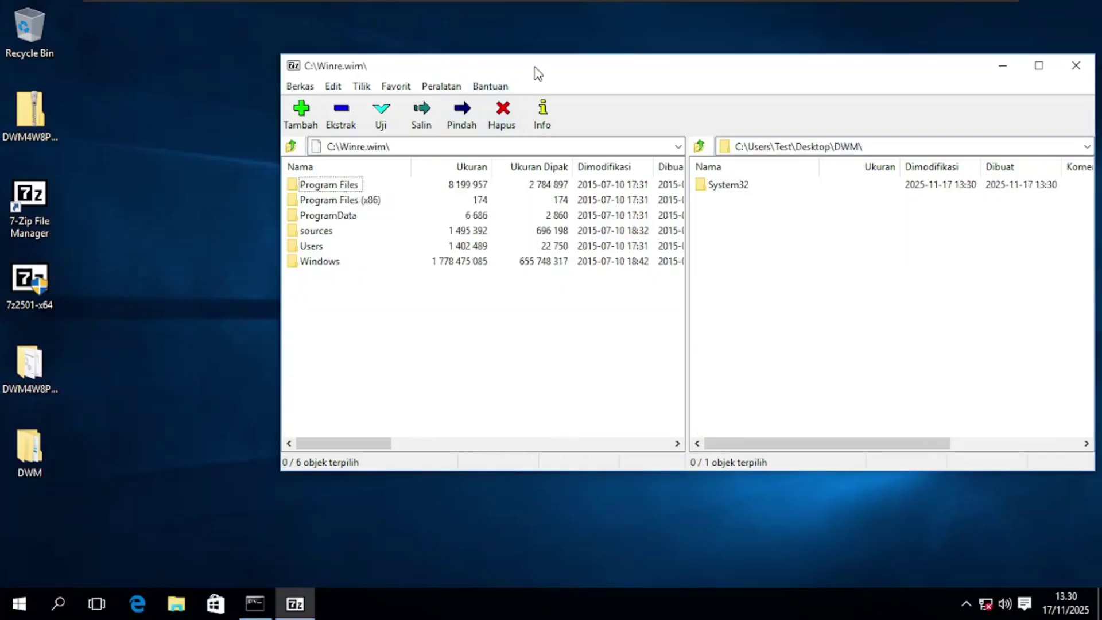
double_click(538, 74)
double_click(44, 204)
click(563, 128)
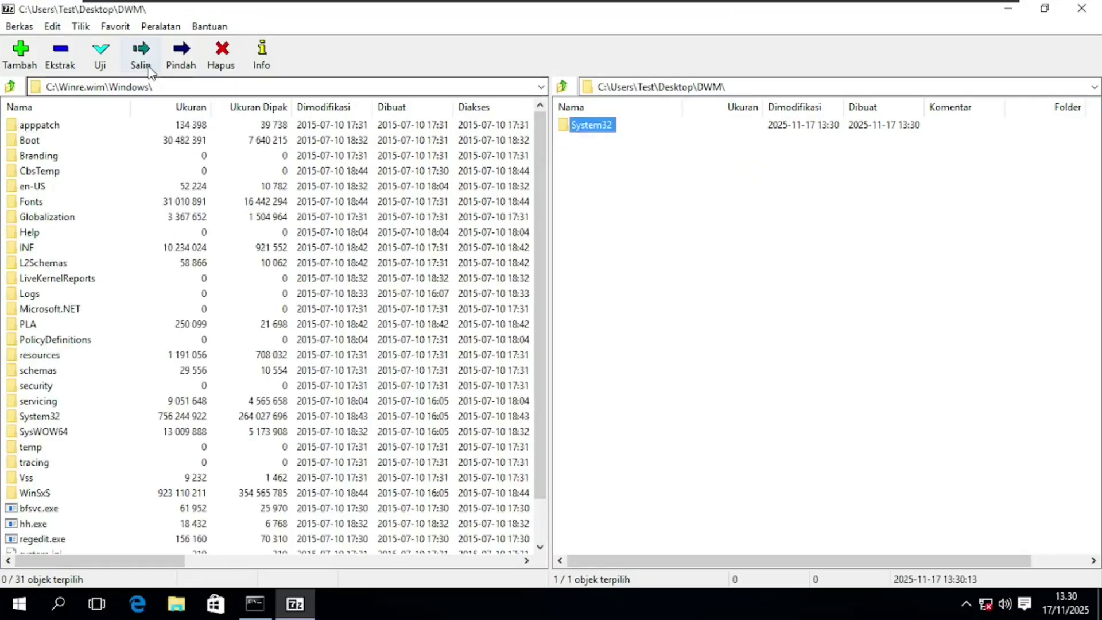
click(141, 58)
click(614, 386)
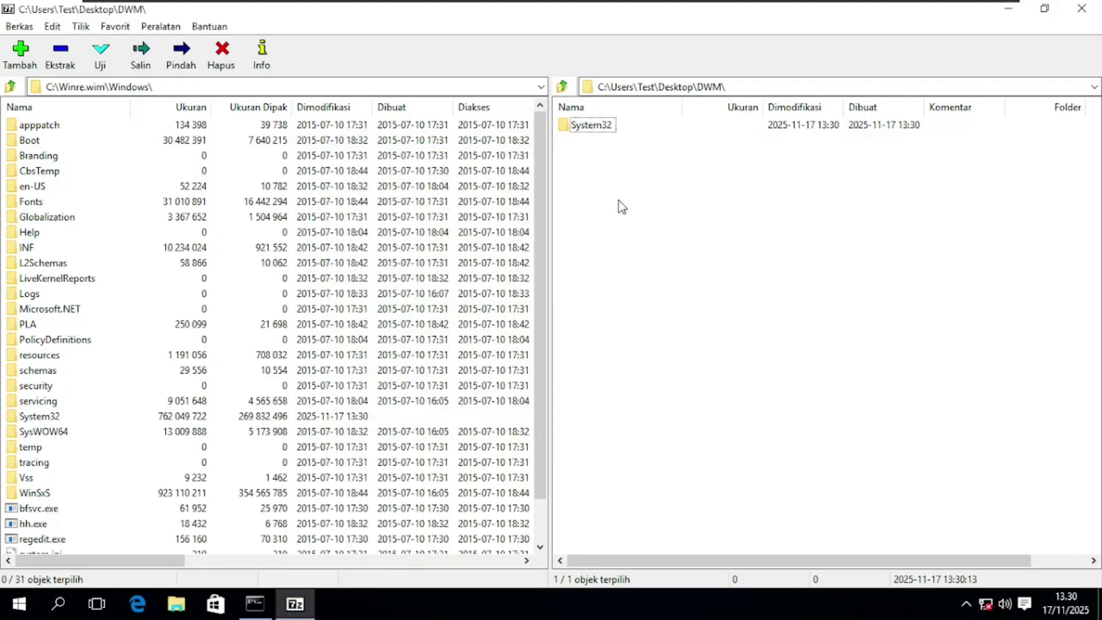
Open the recovery volume's GUID path in the second pane and return the first pane to C:\
click(255, 604)
drag(94, 481, 408, 484)
key(ctrl+c)
click(763, 177)
click(754, 85)
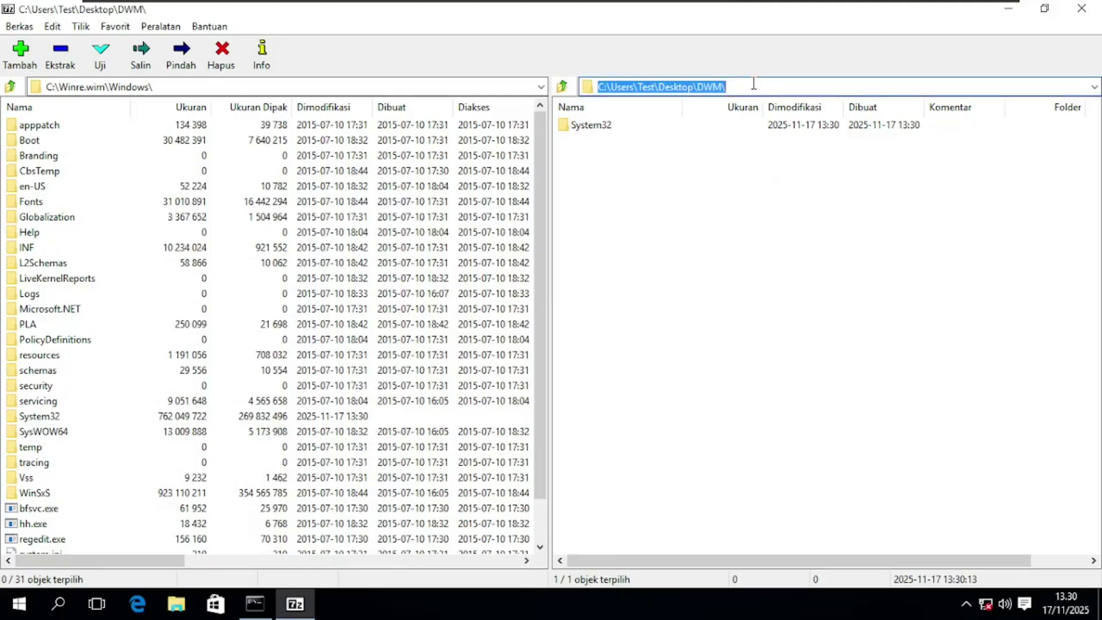
key(ctrl+v)
key(Return)
double_click(11, 86)
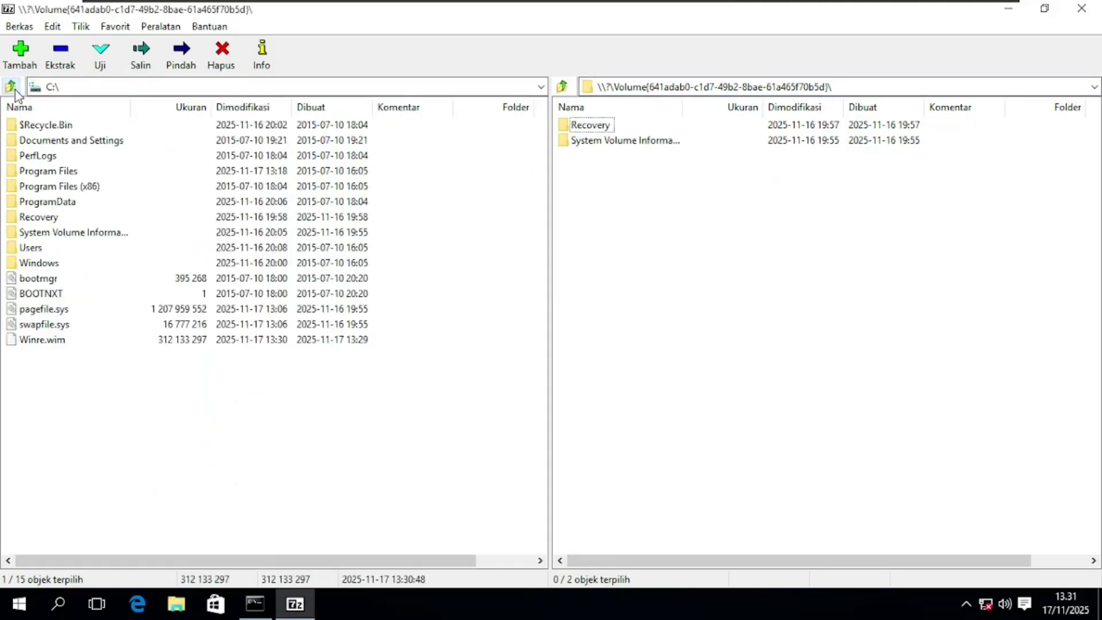
Move the updated Winre.wim back into the recovery volume's Recovery\WindowsRE folder
double_click(584, 128)
double_click(584, 127)
click(40, 340)
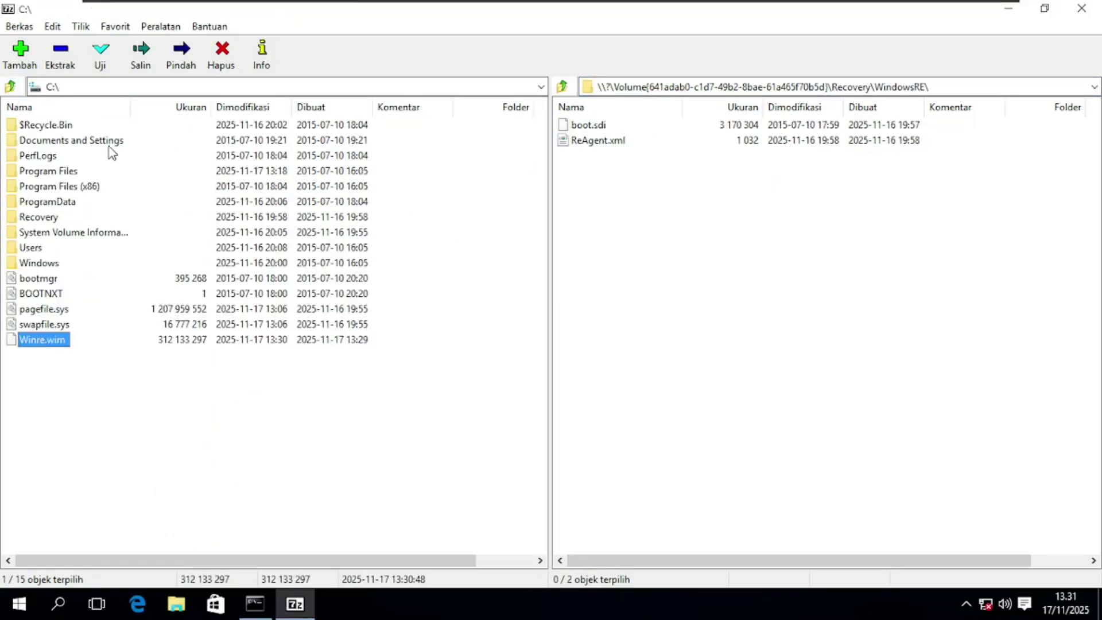
click(180, 55)
click(620, 386)
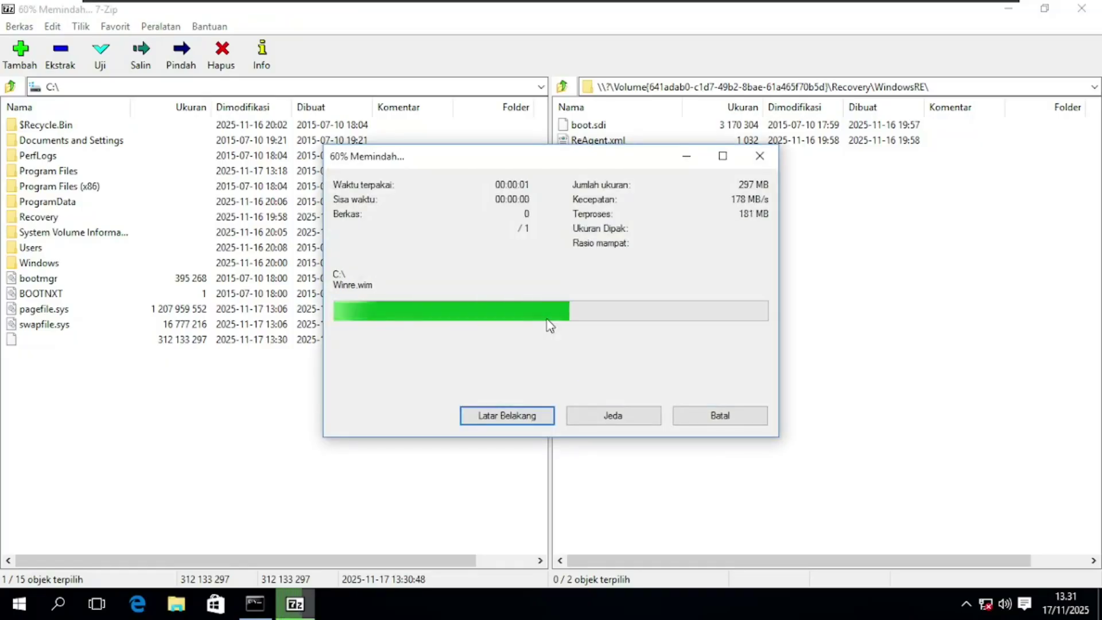
Close 7-Zip File Manager and exit the Command Prompt
click(1090, 13)
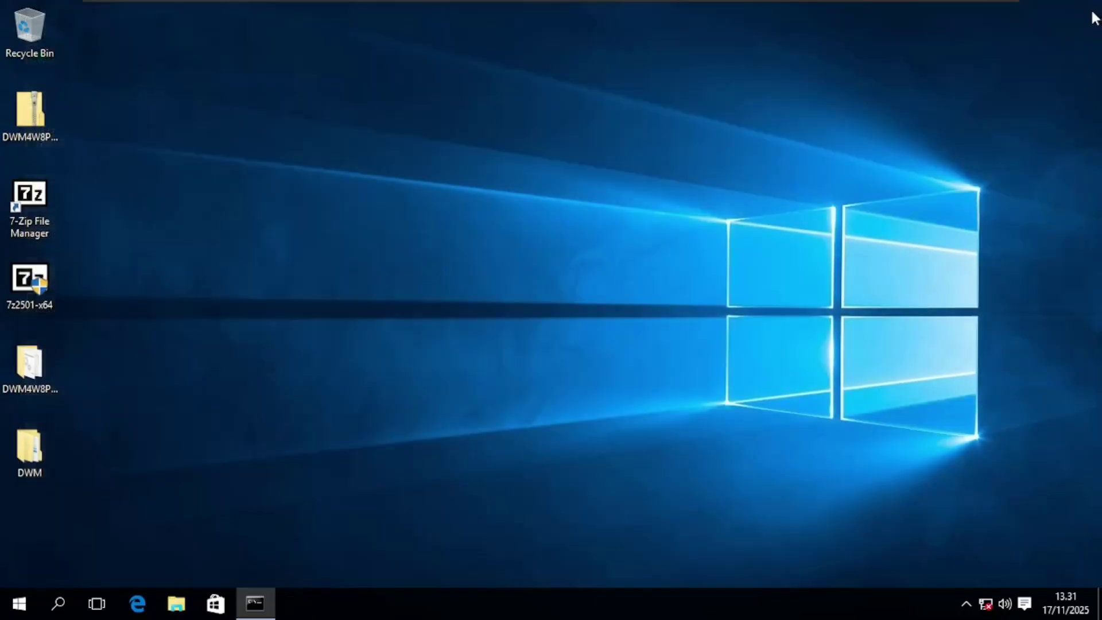
click(253, 602)
text(ex)
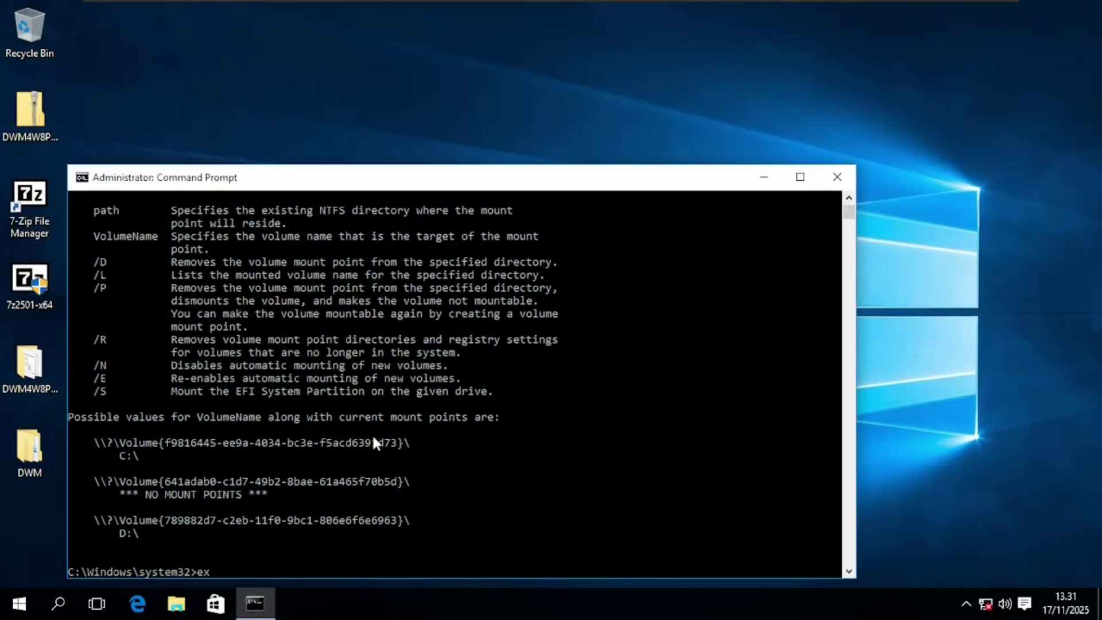
text(it)
key(Return)
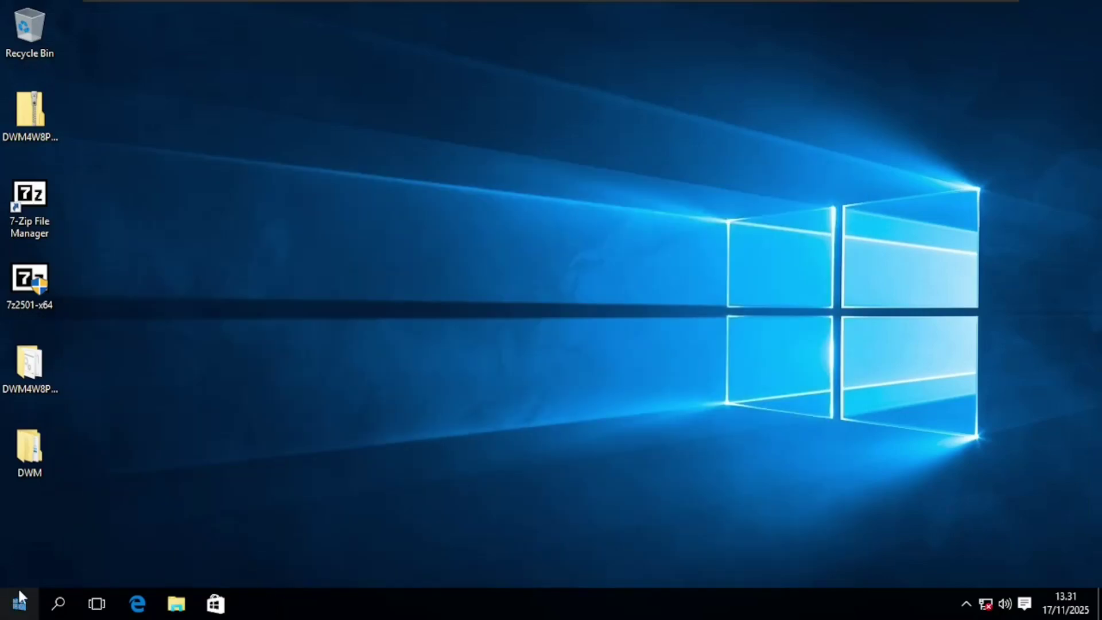
Restart the Windows 10 guest from the Start button's shutdown menu
right_click(19, 597)
mouse_move(198, 569)
click(280, 568)
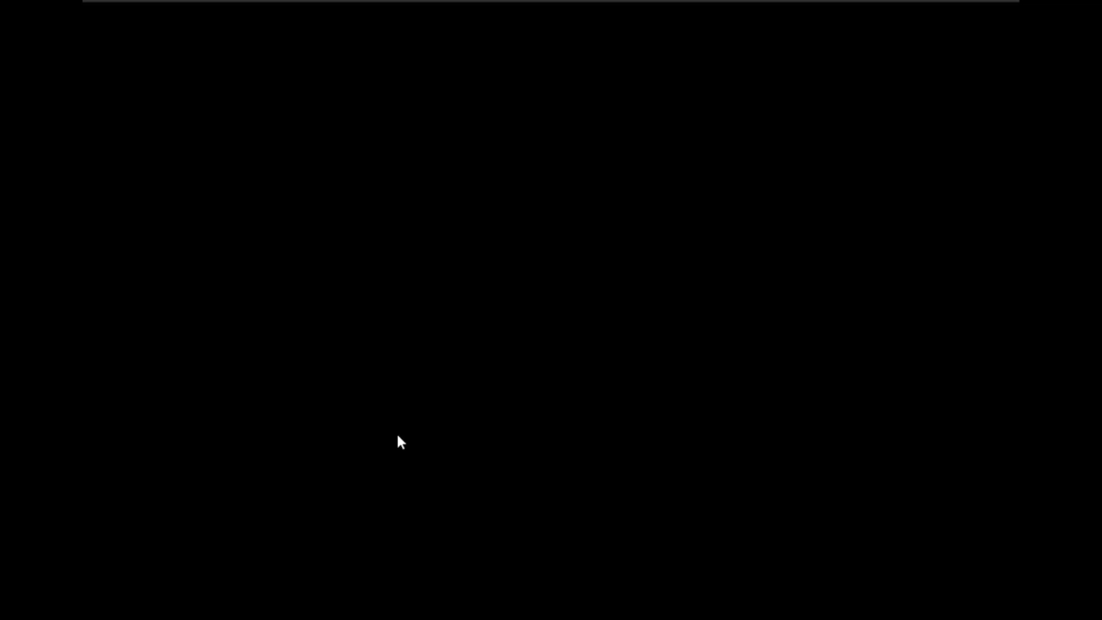
Choose Troubleshoot > Advanced options > Command Prompt and select the local account
click(399, 432)
click(371, 327)
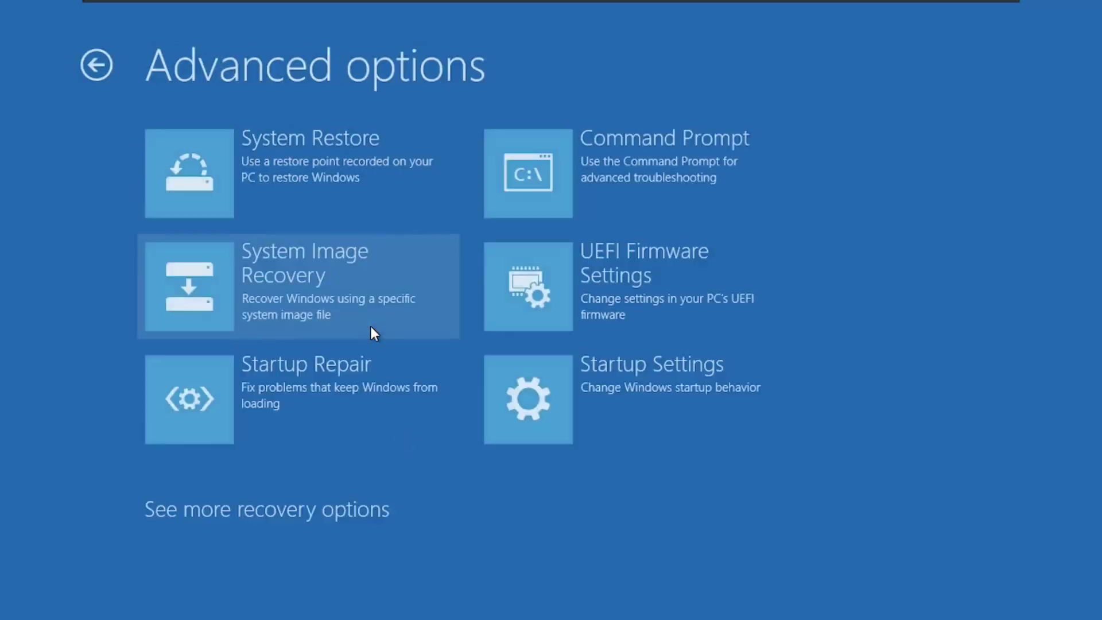
click(631, 172)
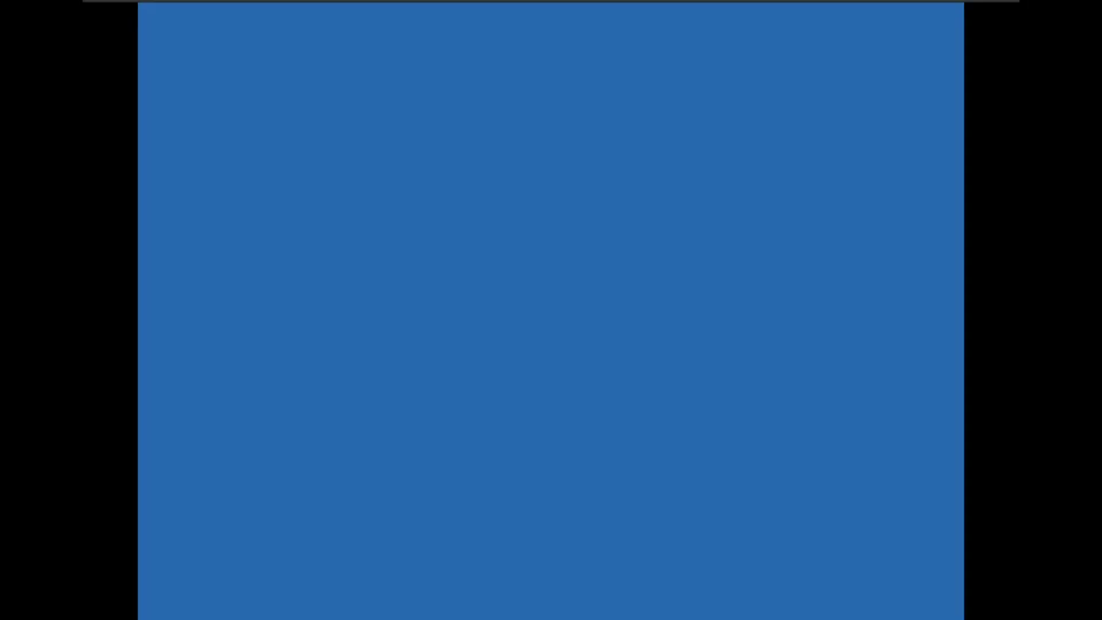
click(360, 153)
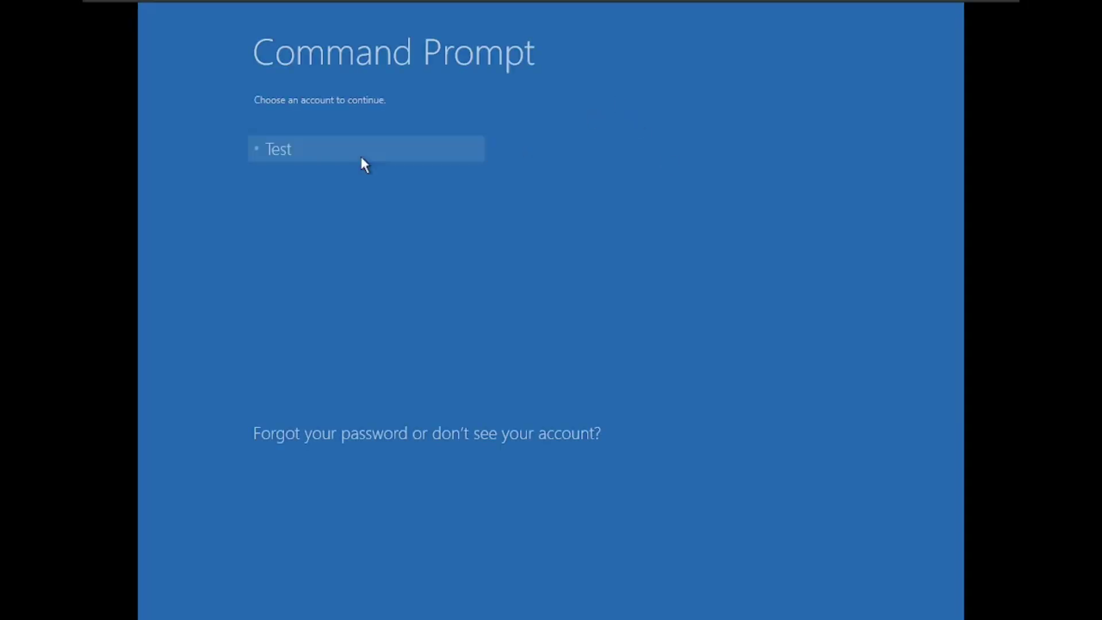
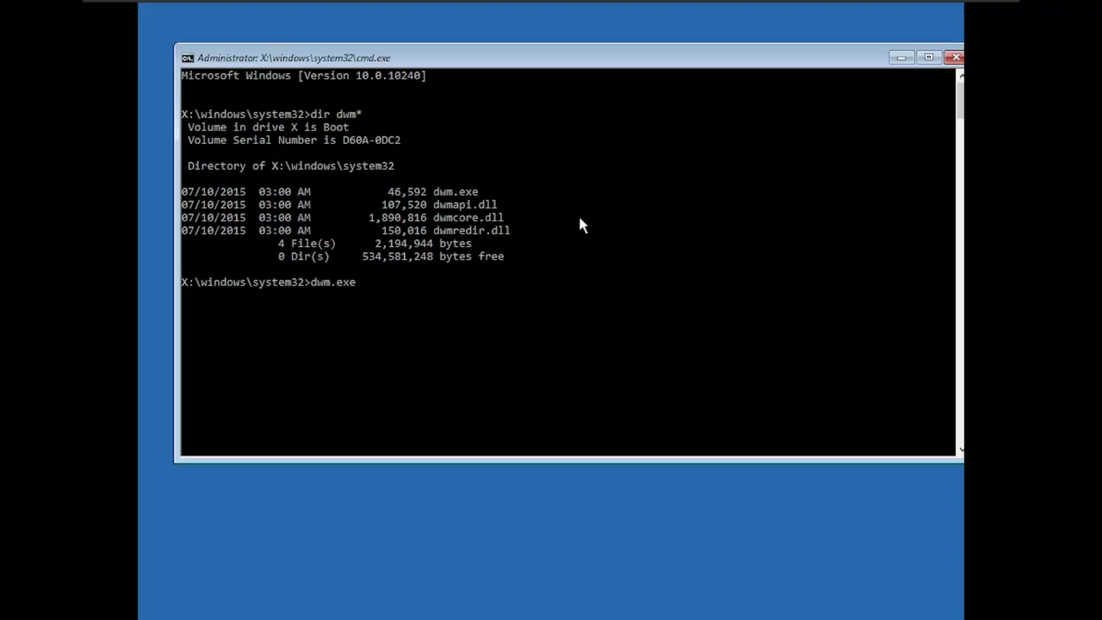
Run the typed dwm.exe command at the X:\windows\system32 prompt
key(Return)
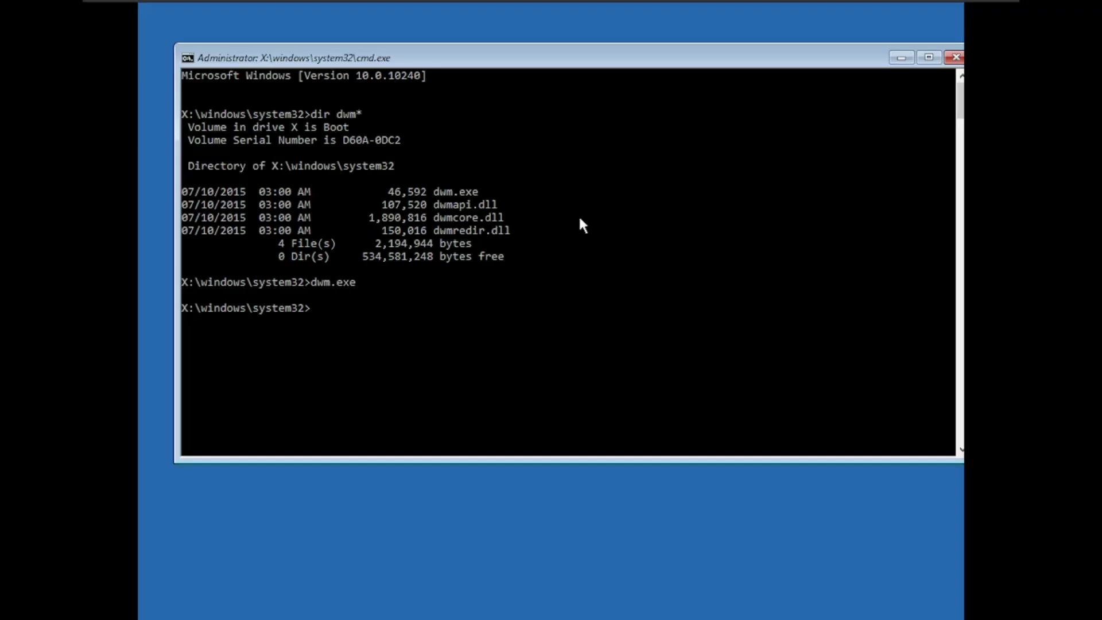